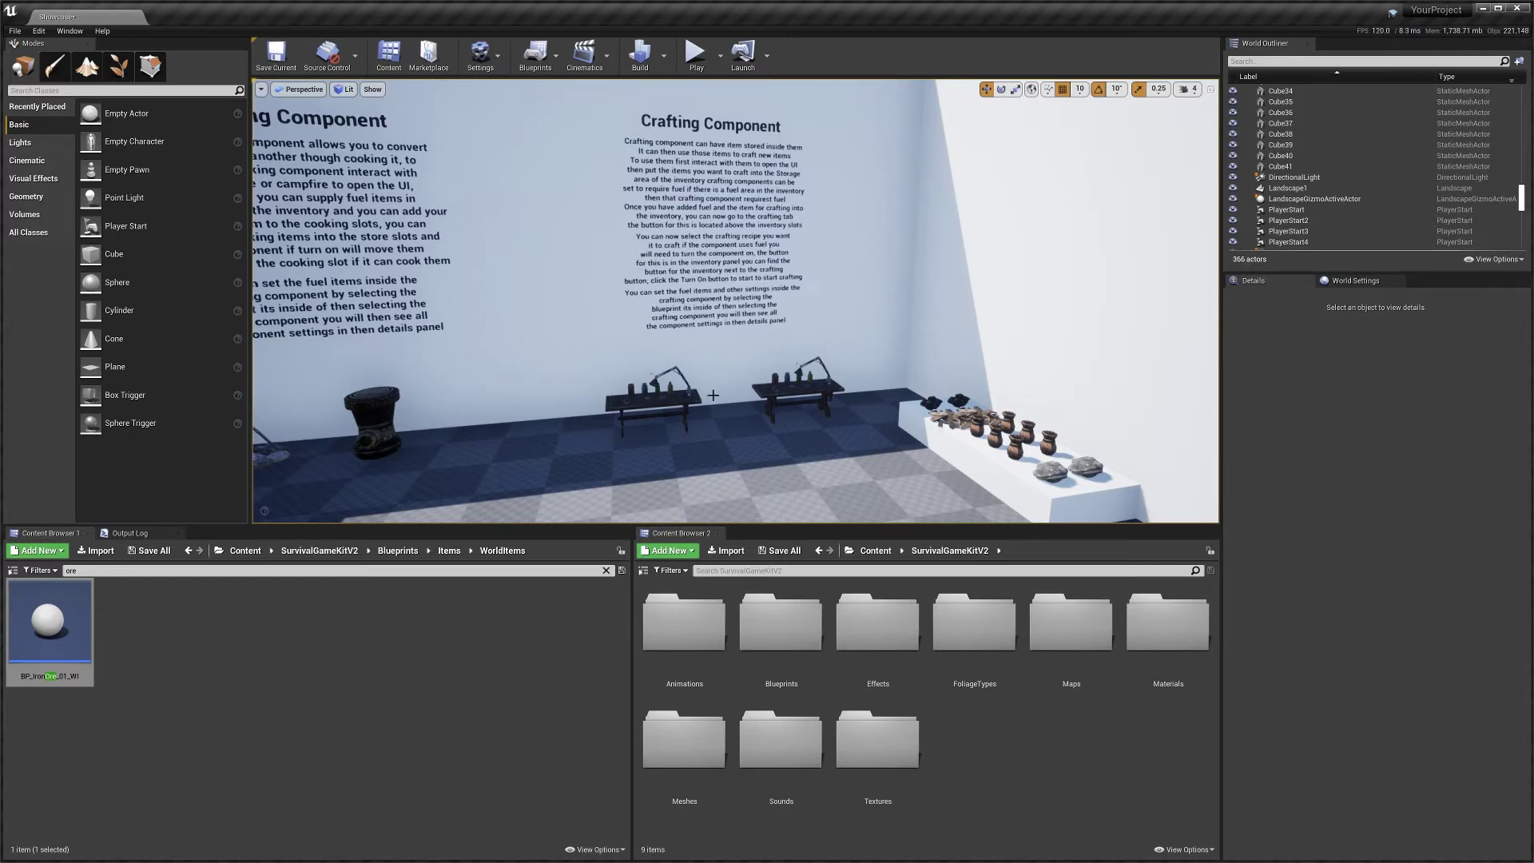
Open the CraftingRecipesList data table from the Blueprints/Items folder and dock it beside the Showcase level tab
drag(755, 475, 831, 469)
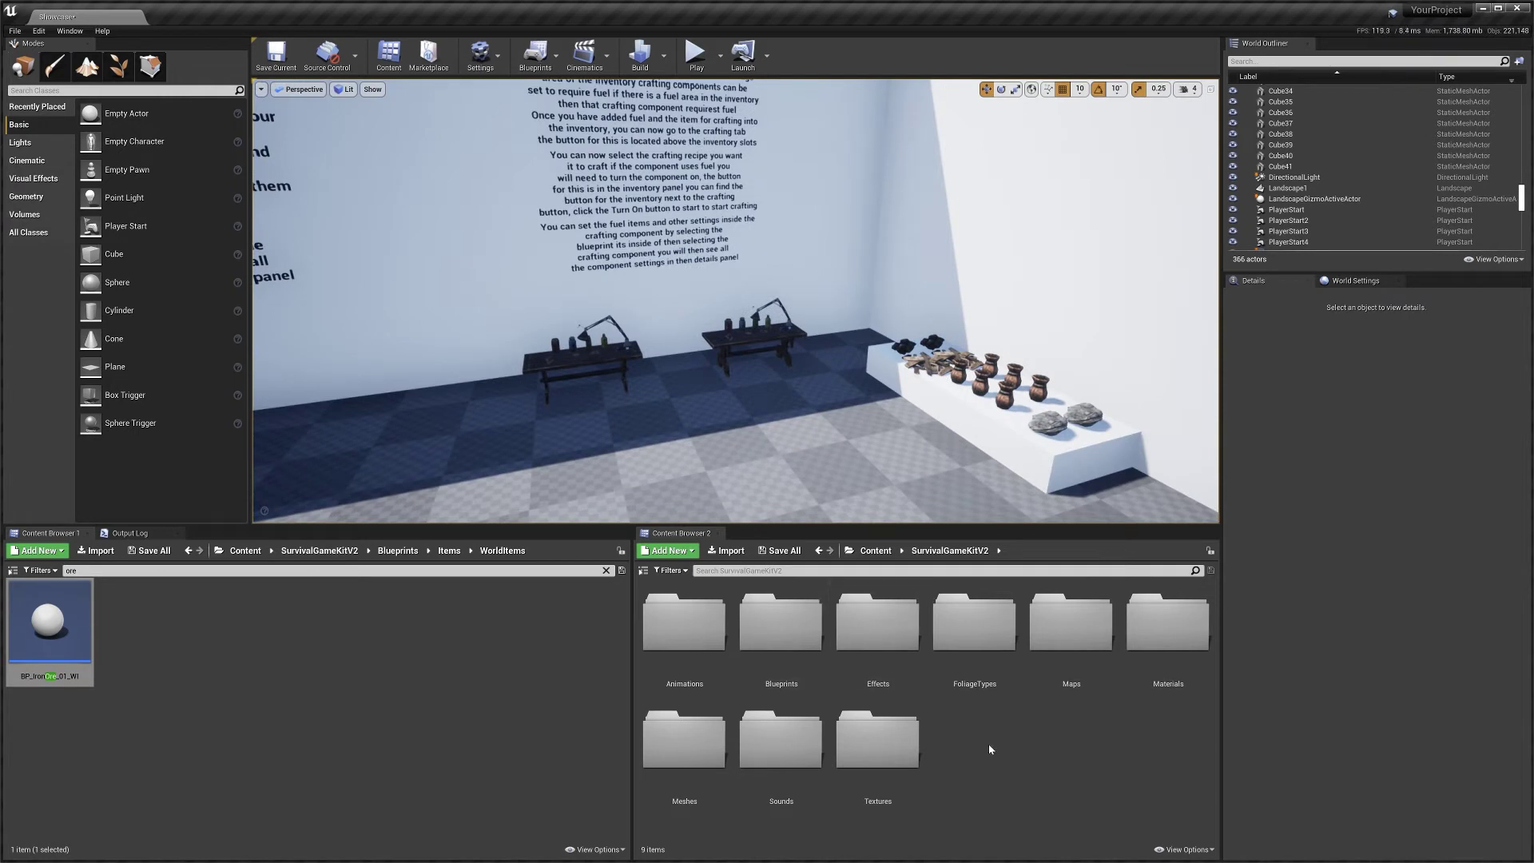
double_click(791, 621)
double_click(1166, 627)
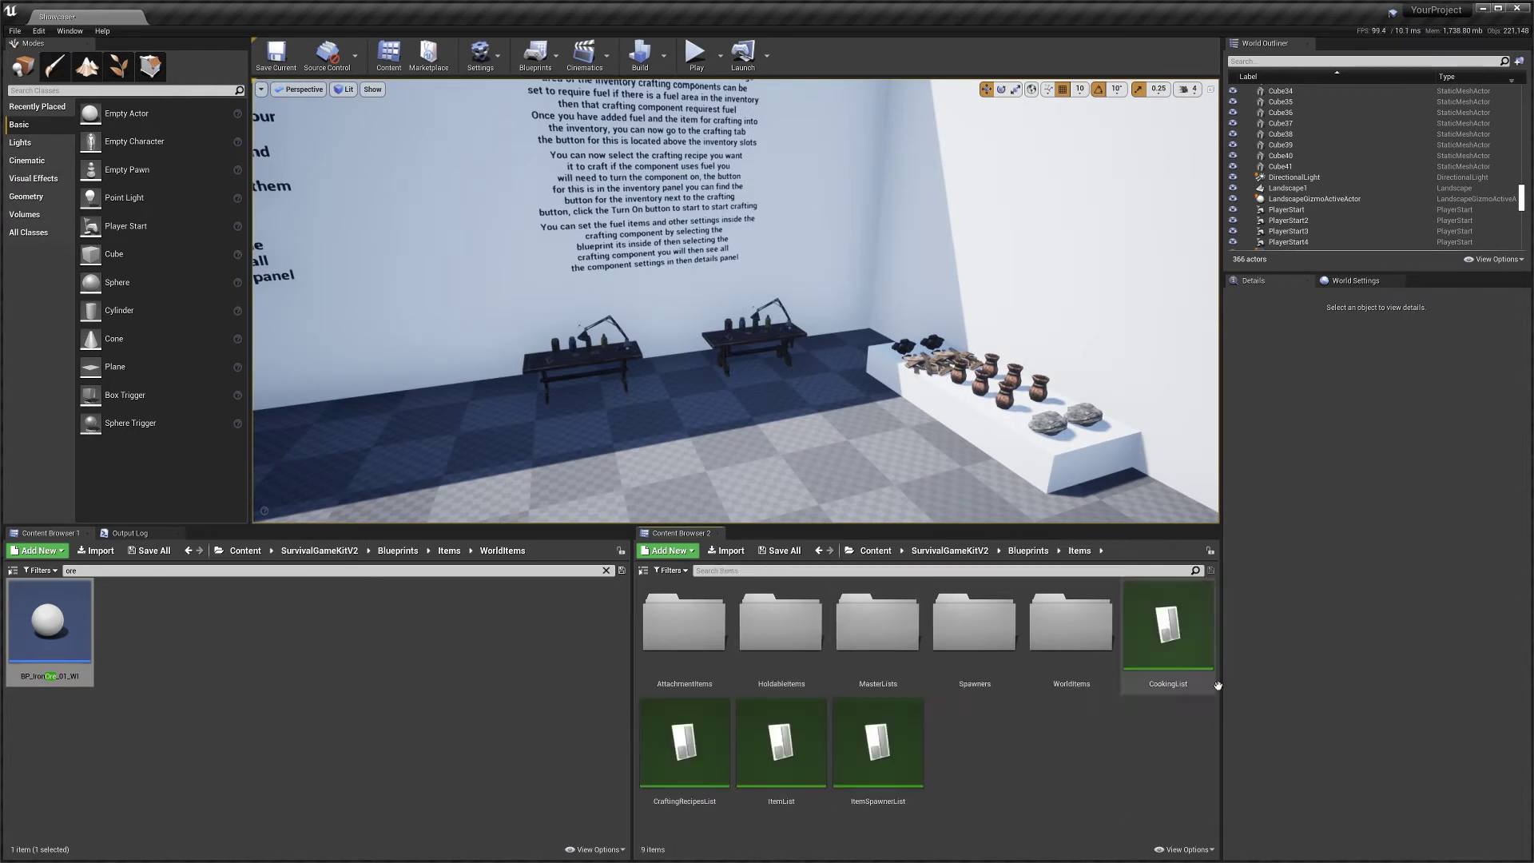
double_click(694, 783)
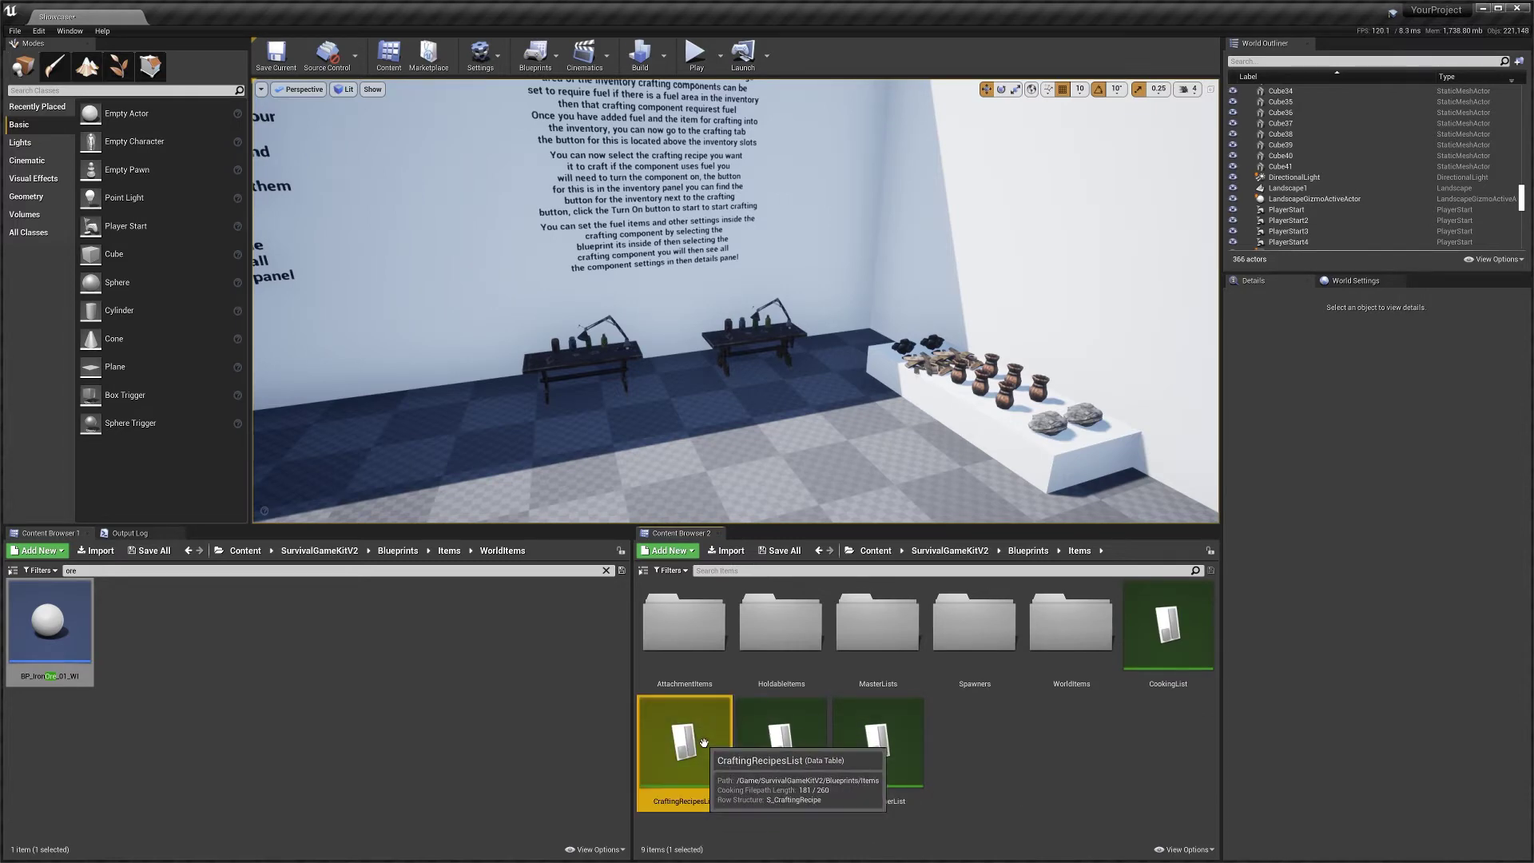
drag(452, 284, 519, 192)
drag(212, 189, 191, 16)
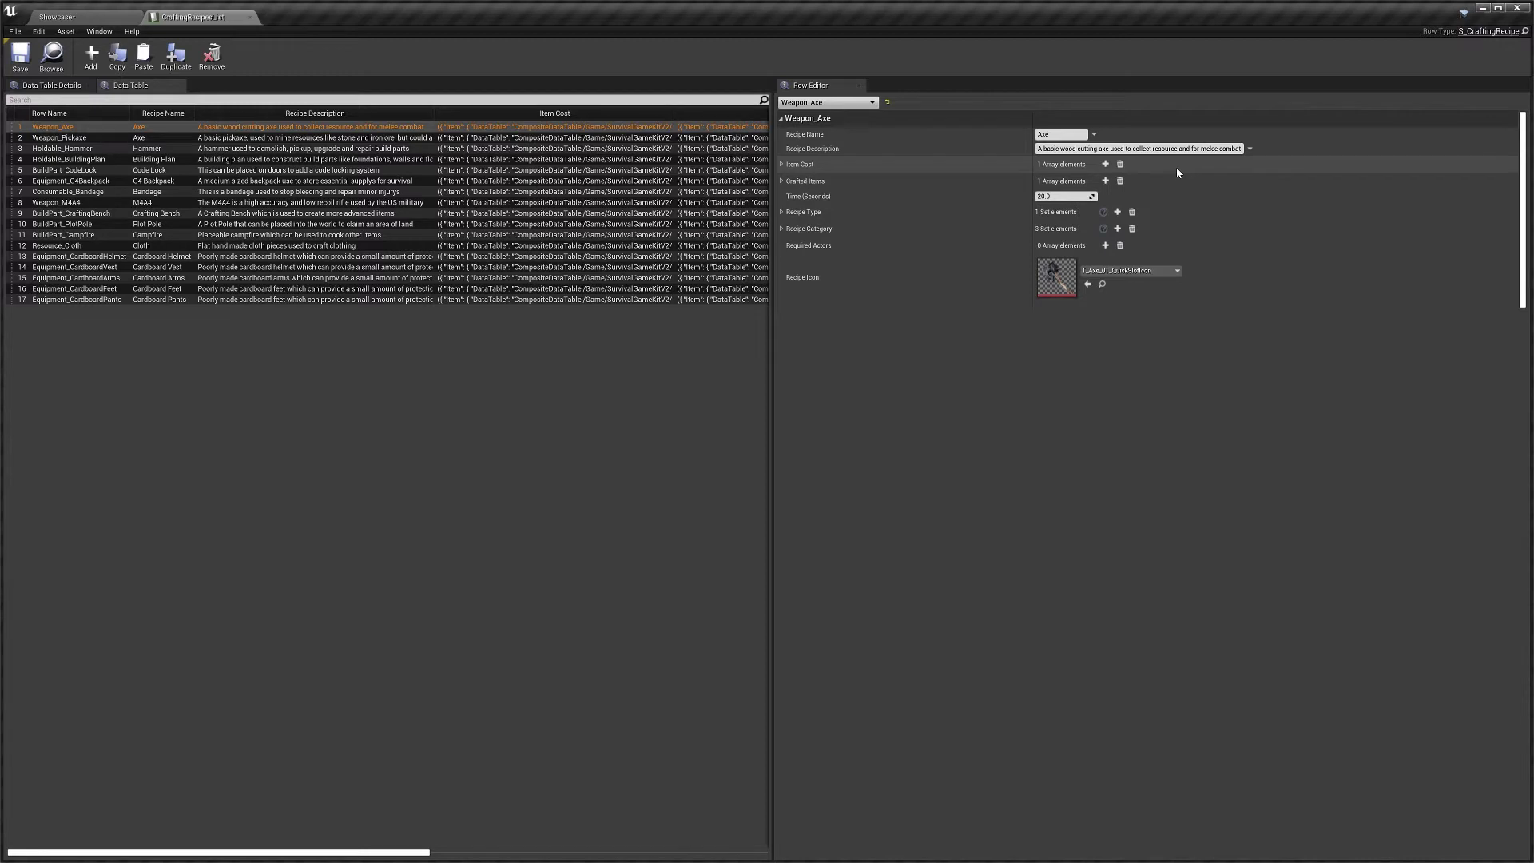
Examine the item and amount in the first Item Cost element of the Weapon_Axe recipe
click(908, 164)
click(895, 182)
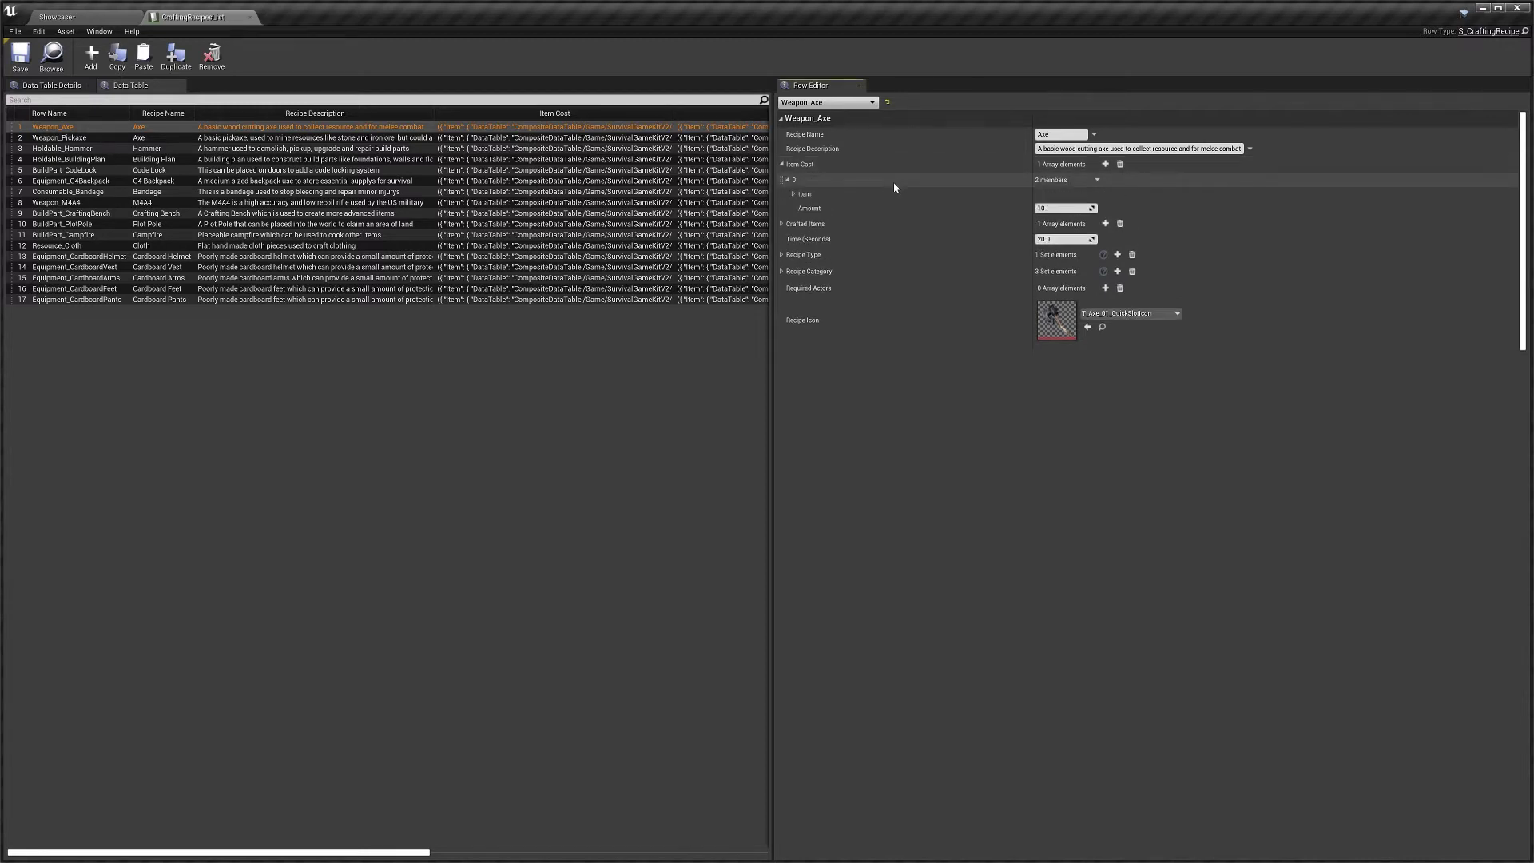
click(947, 199)
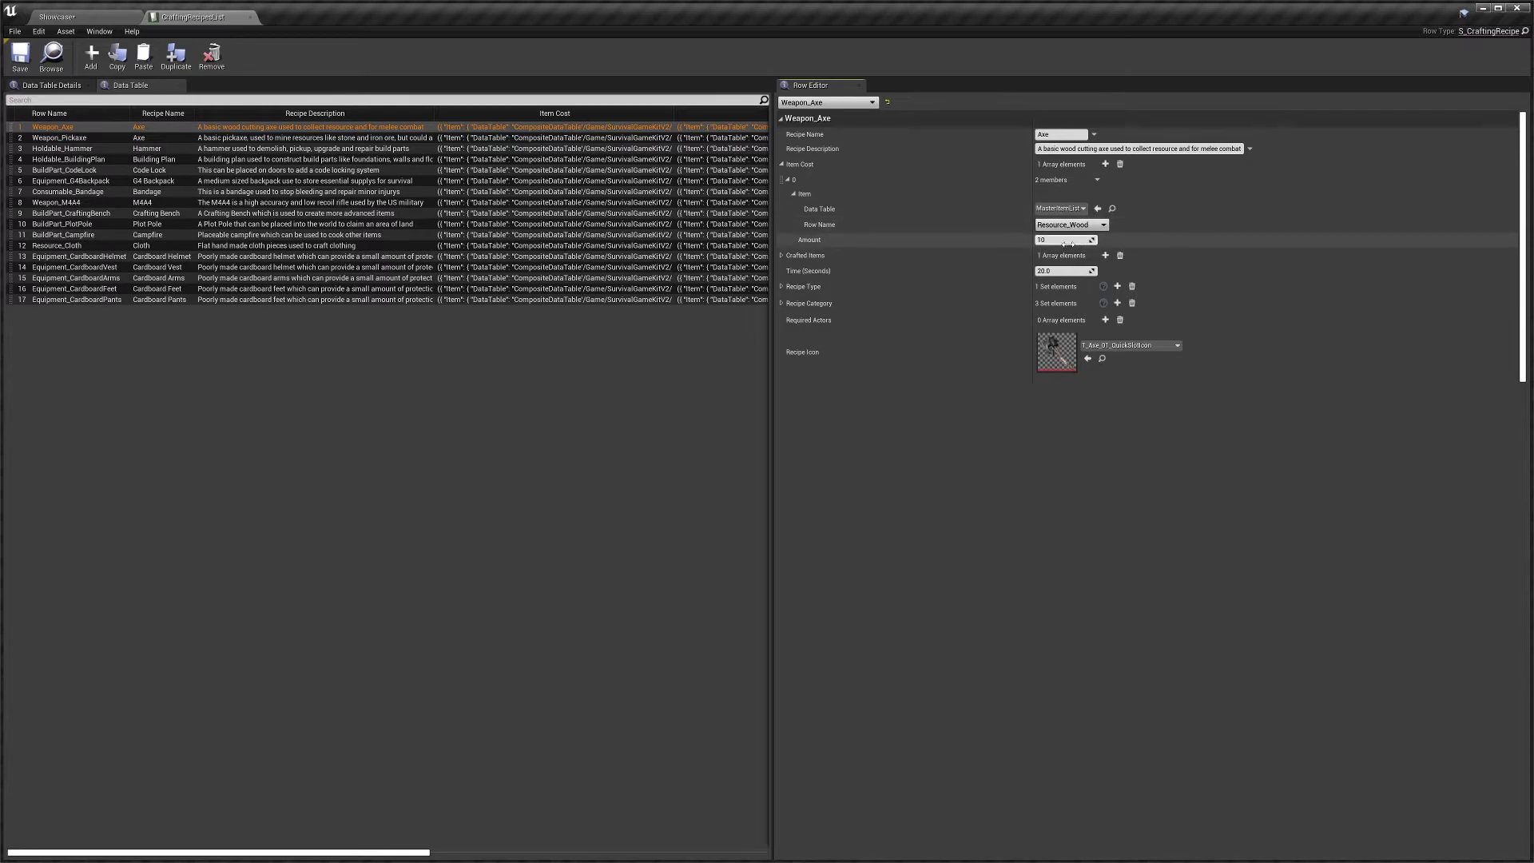
click(958, 183)
Add a second Item Cost element to the Weapon_Axe recipe, set its data table to MasterItemList and browse the available row names
click(1105, 164)
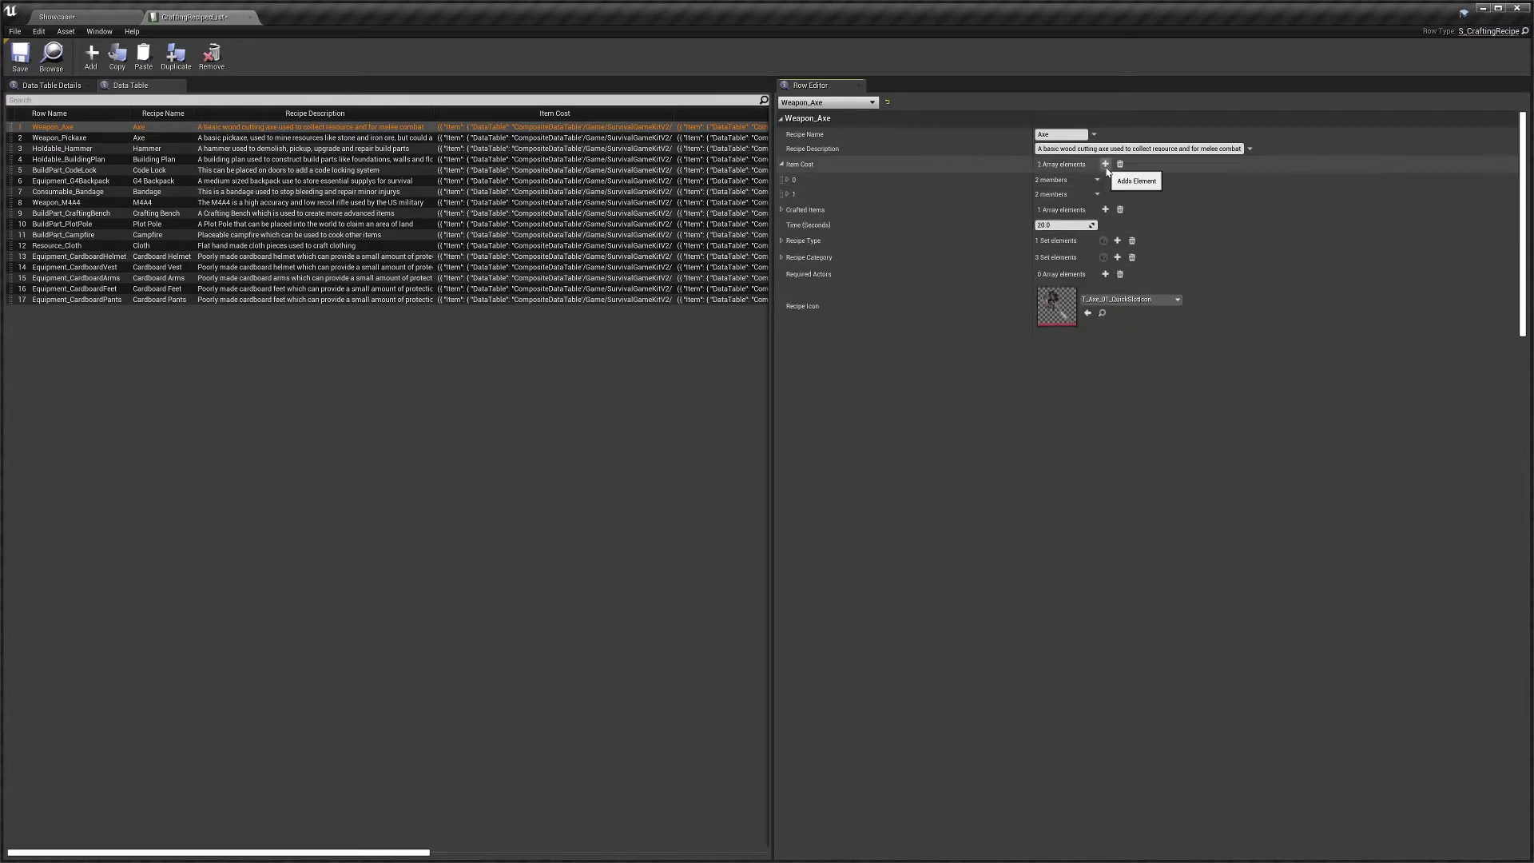
click(898, 193)
click(907, 209)
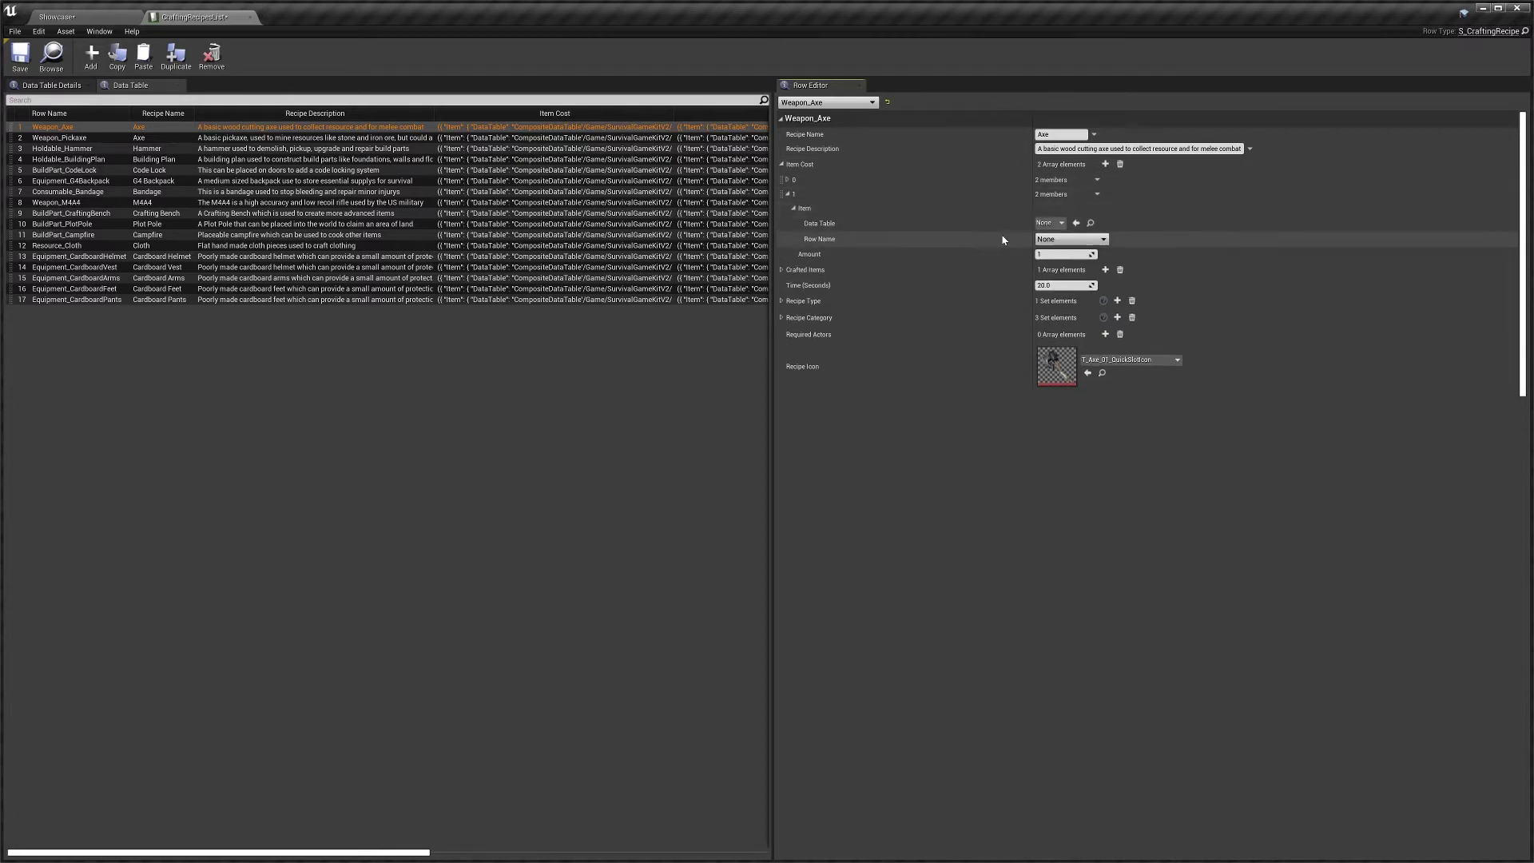
click(1059, 223)
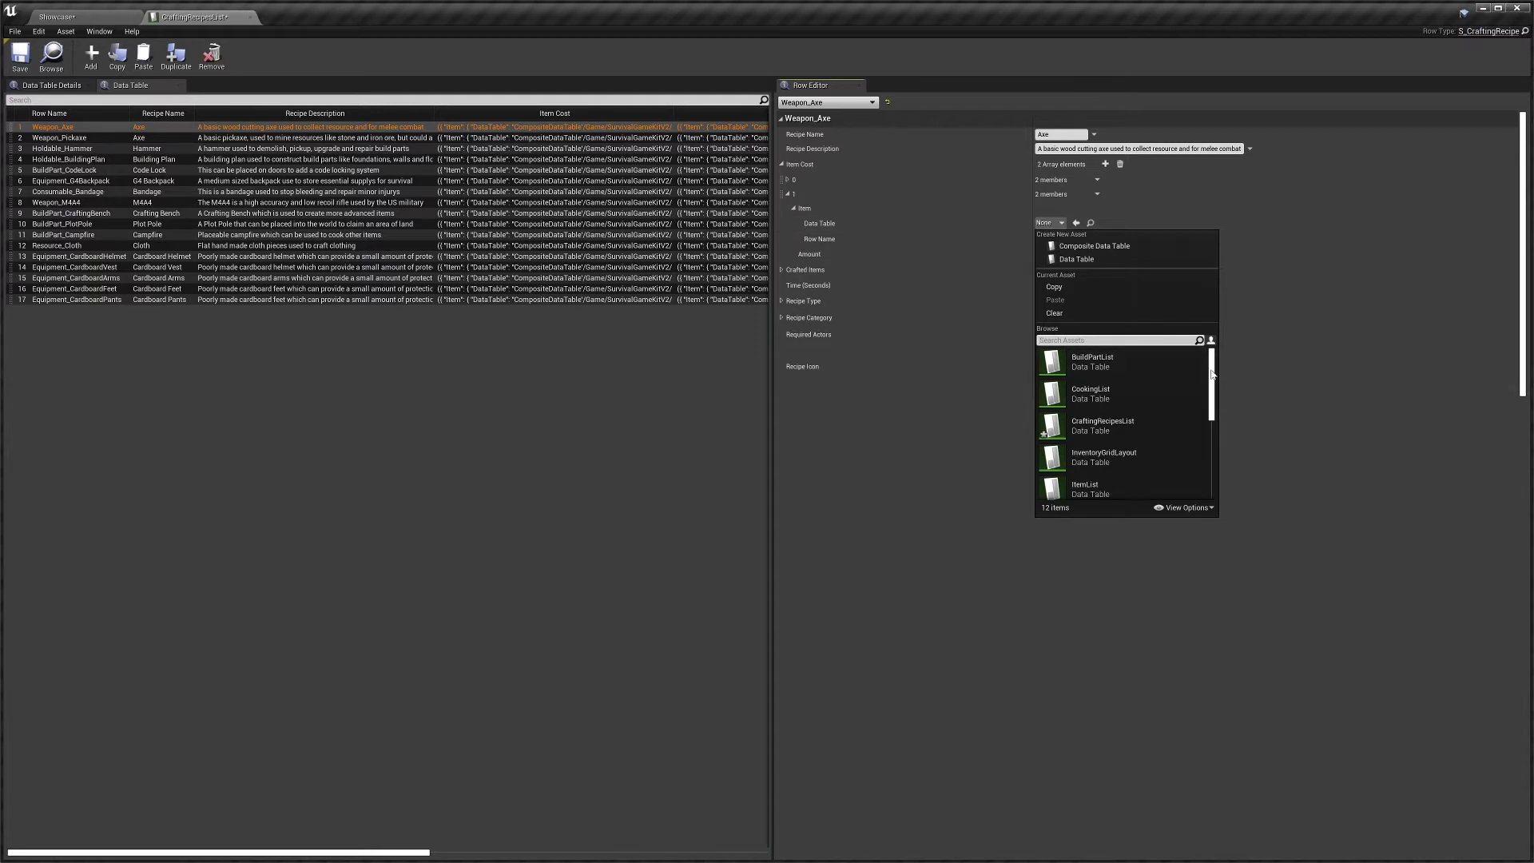
click(1212, 464)
click(1110, 452)
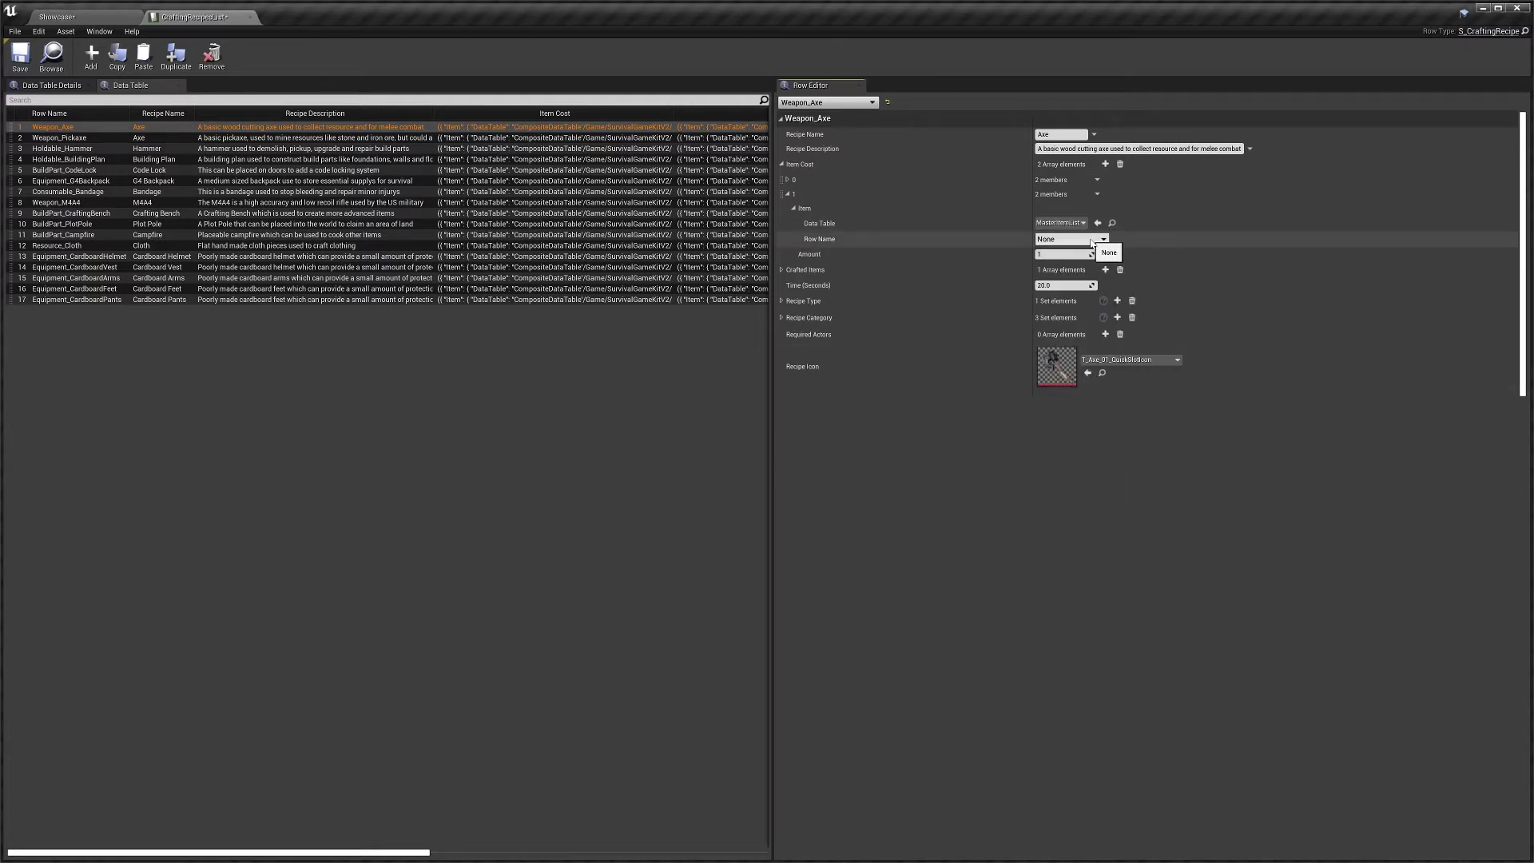
click(1094, 239)
scroll(1153, 308, down, 2)
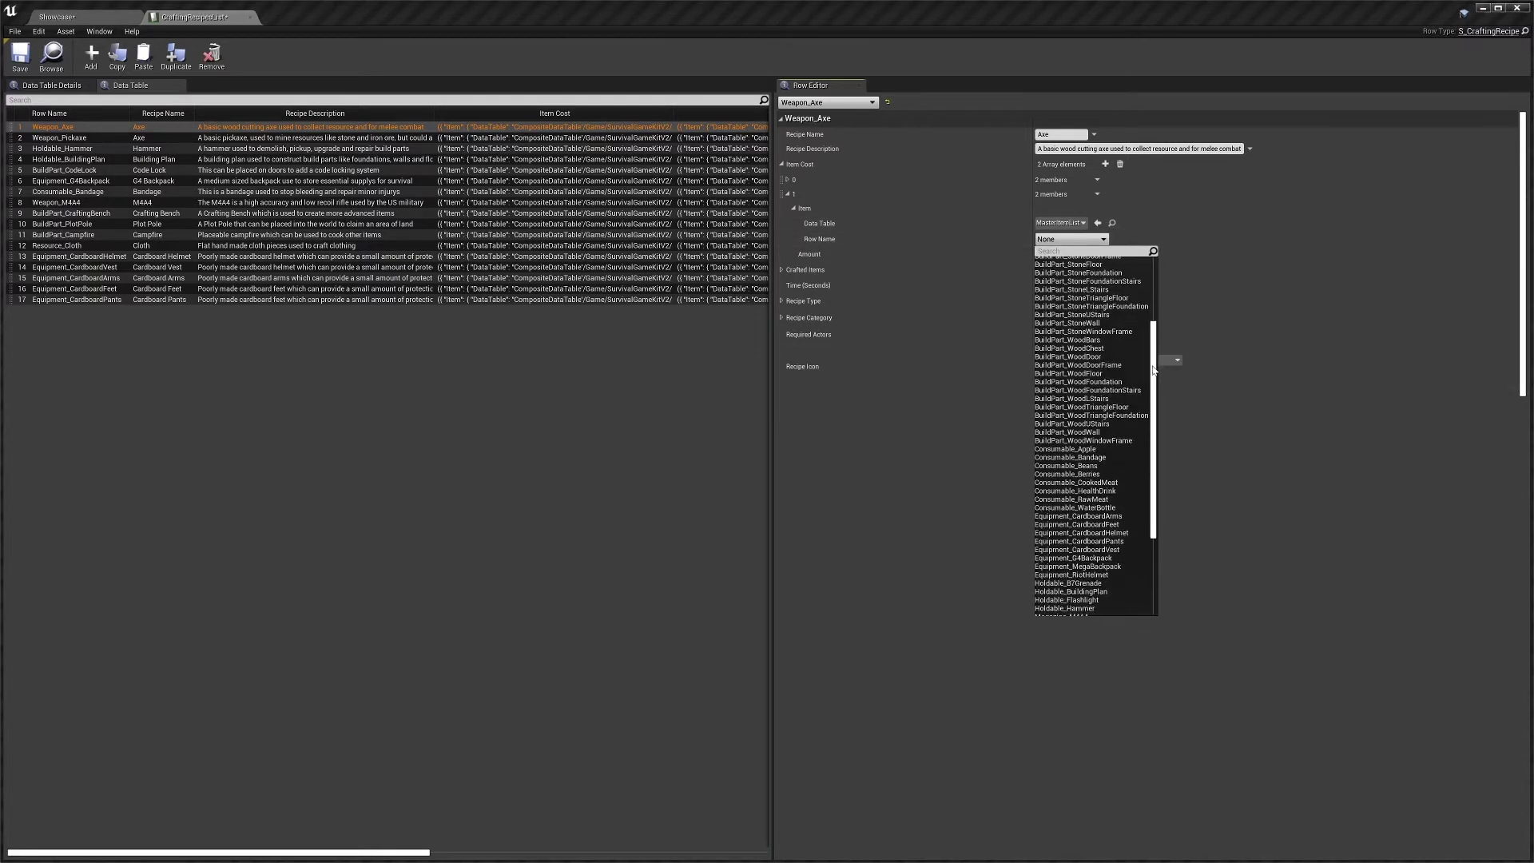
key(Escape)
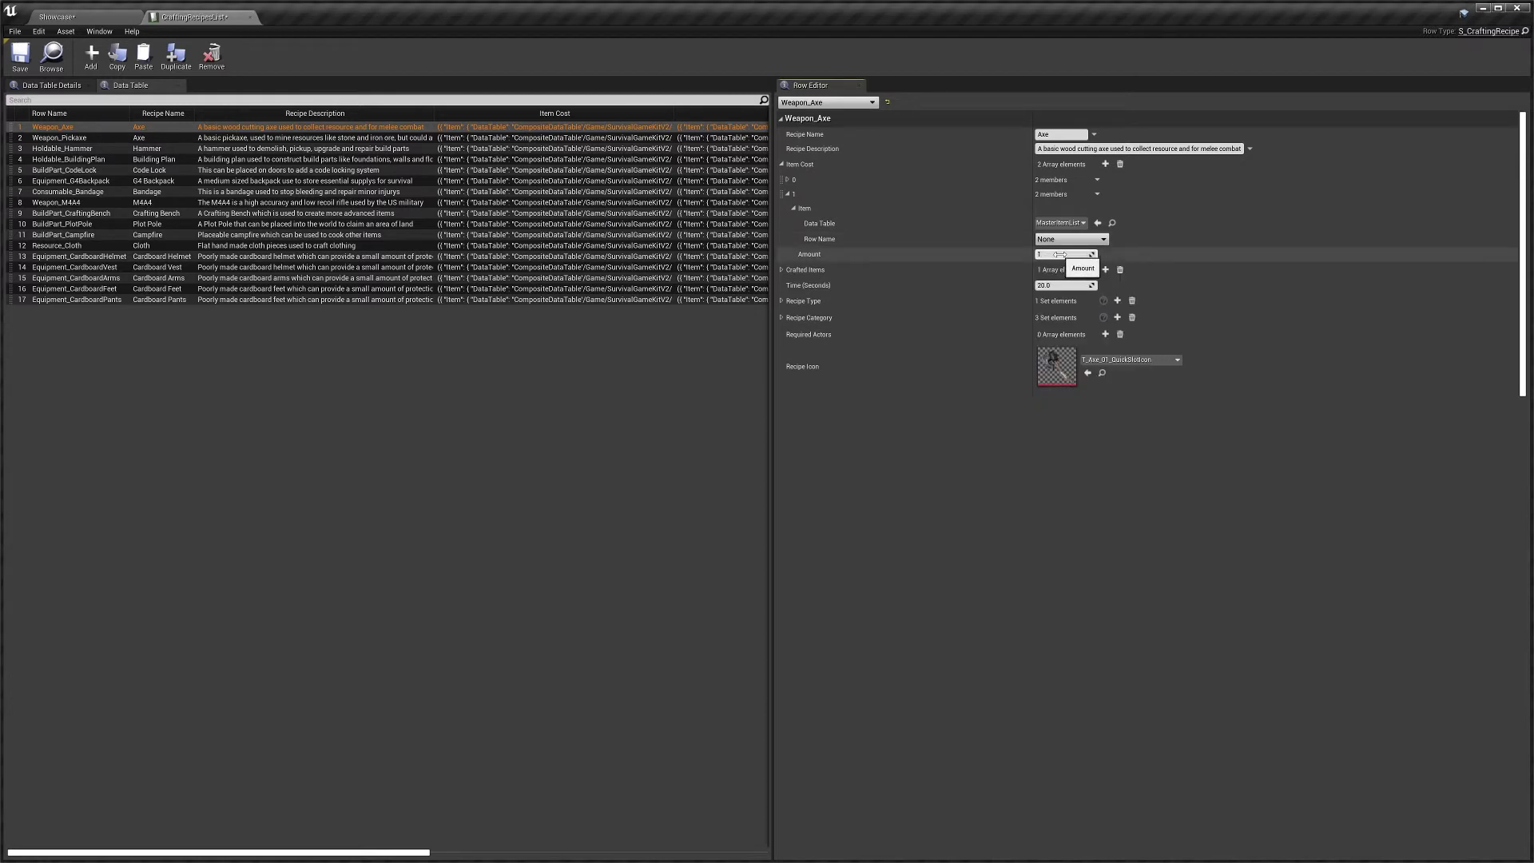
Delete the second Item Cost element from the Weapon_Axe recipe
click(894, 196)
click(1097, 194)
click(1110, 216)
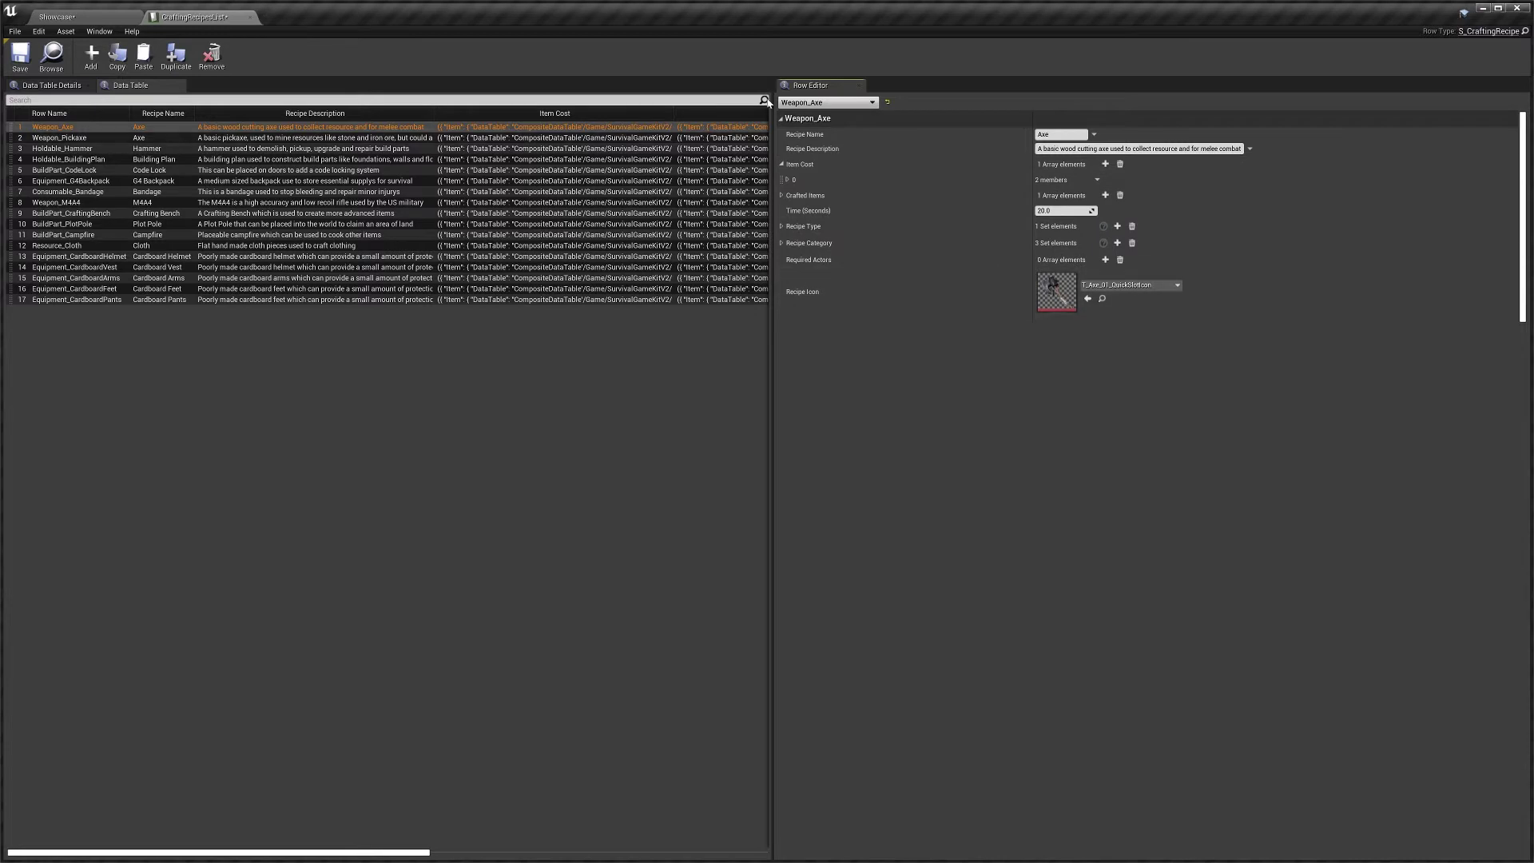
Review the data table, row name and amount of the axe recipe's Item Cost and Crafted Items elements
click(888, 179)
click(942, 195)
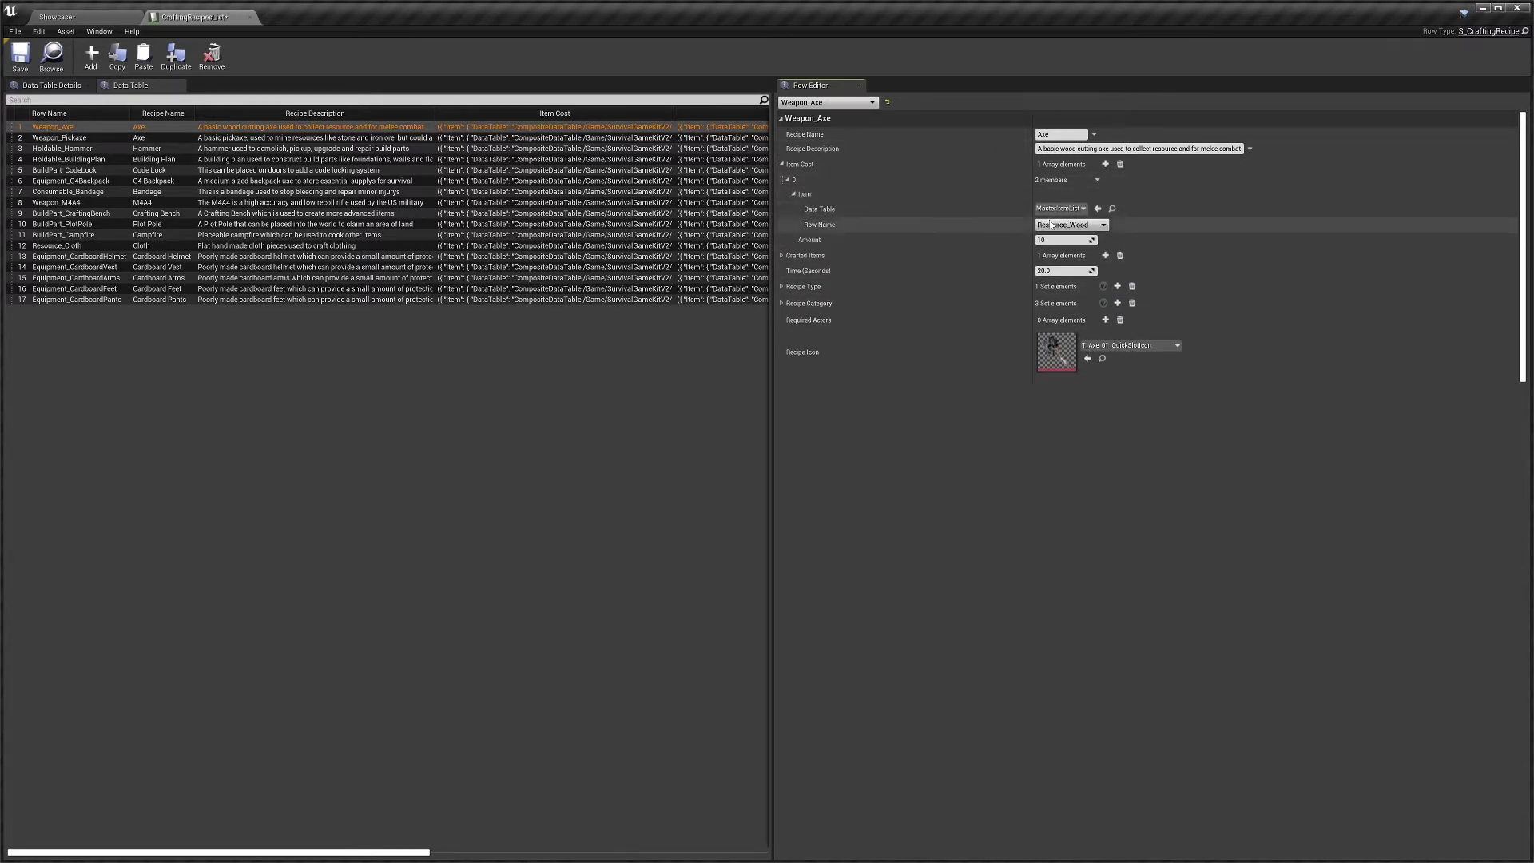
click(907, 261)
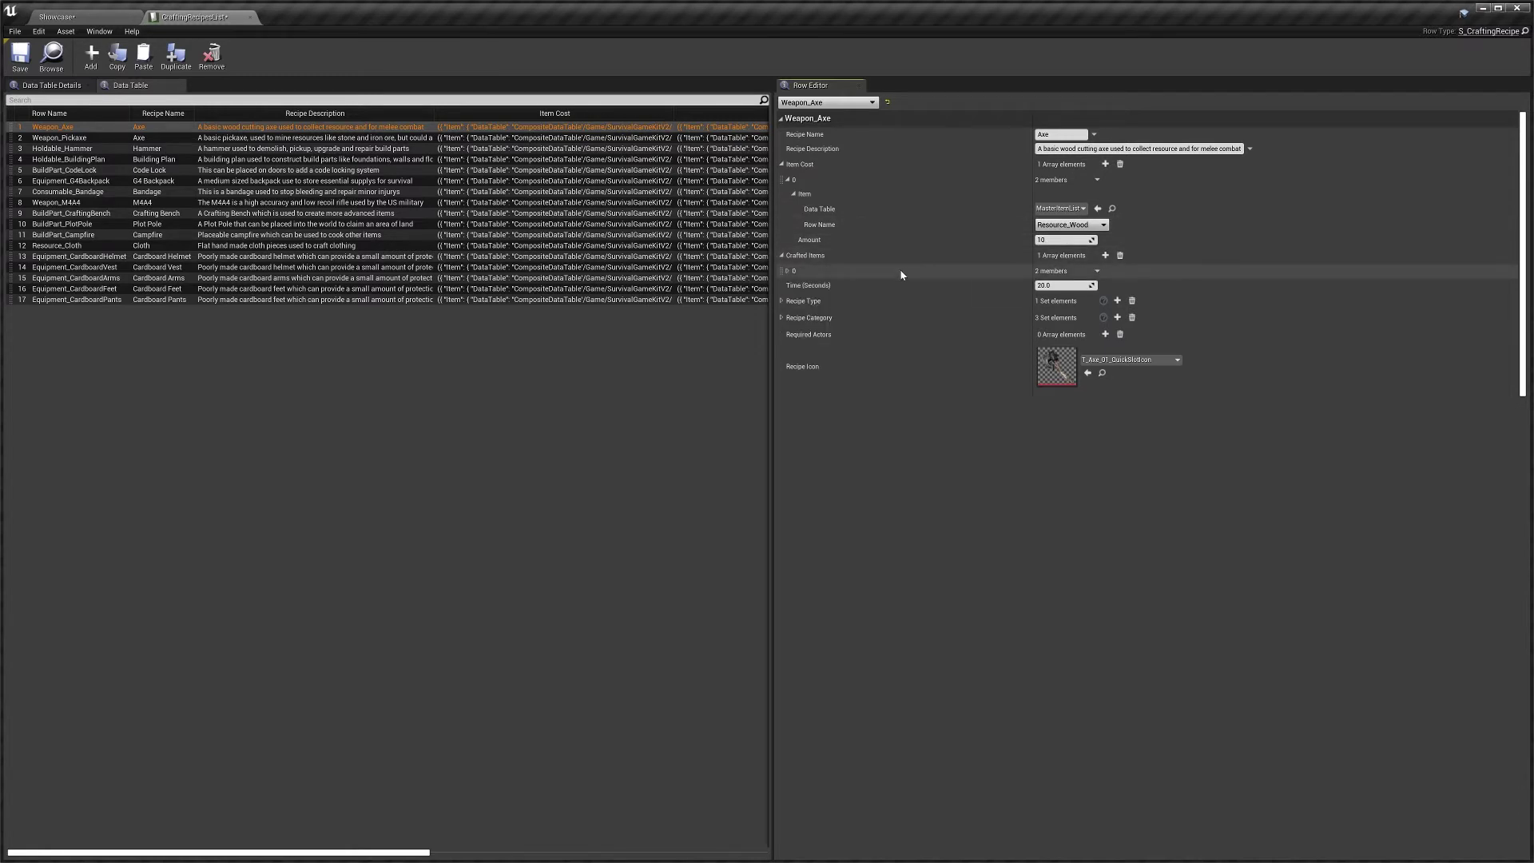
click(901, 274)
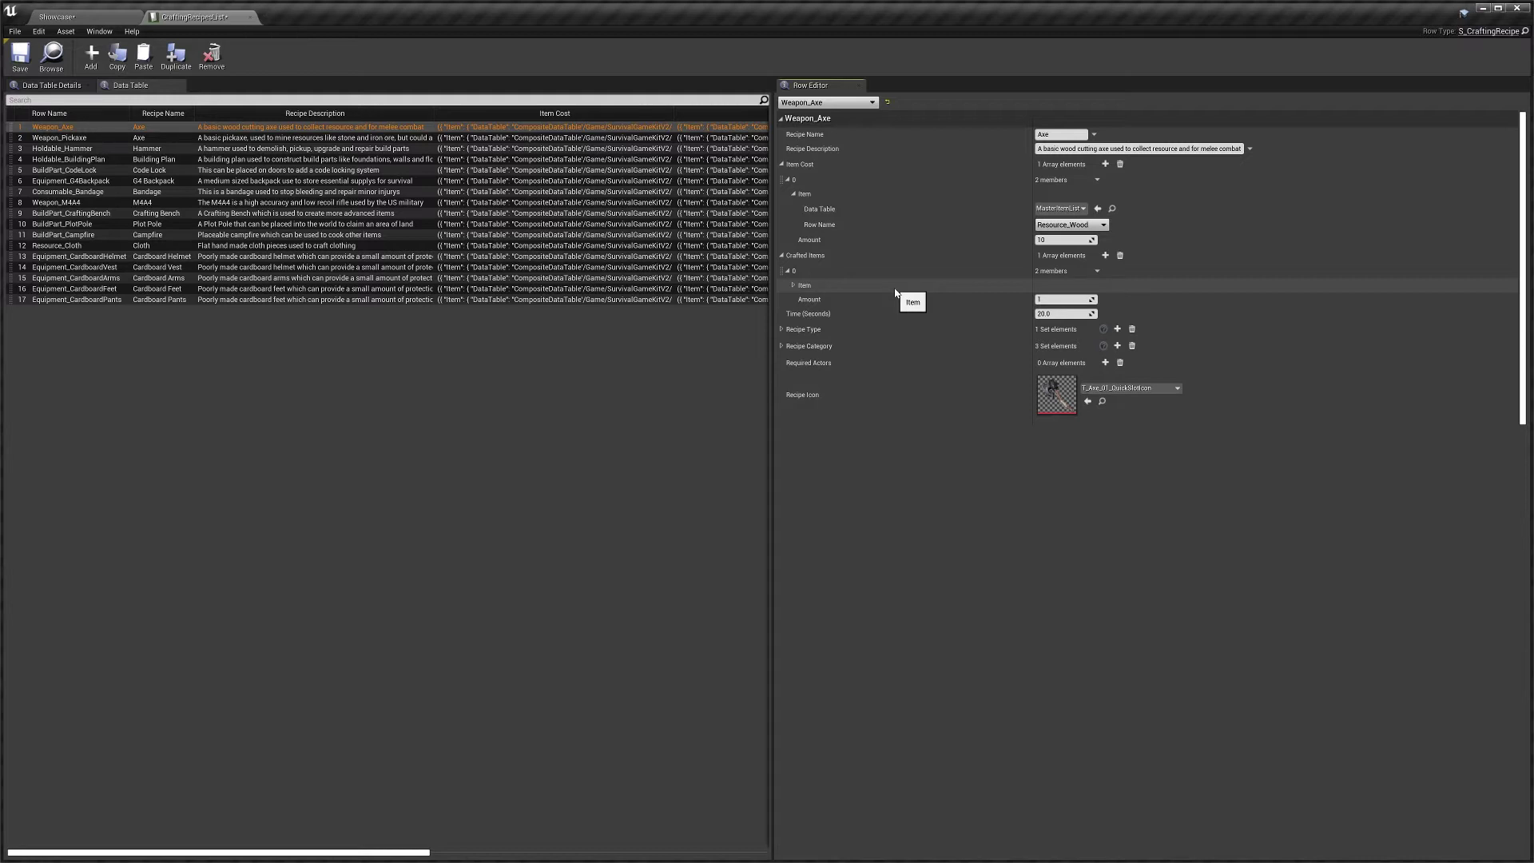
click(896, 288)
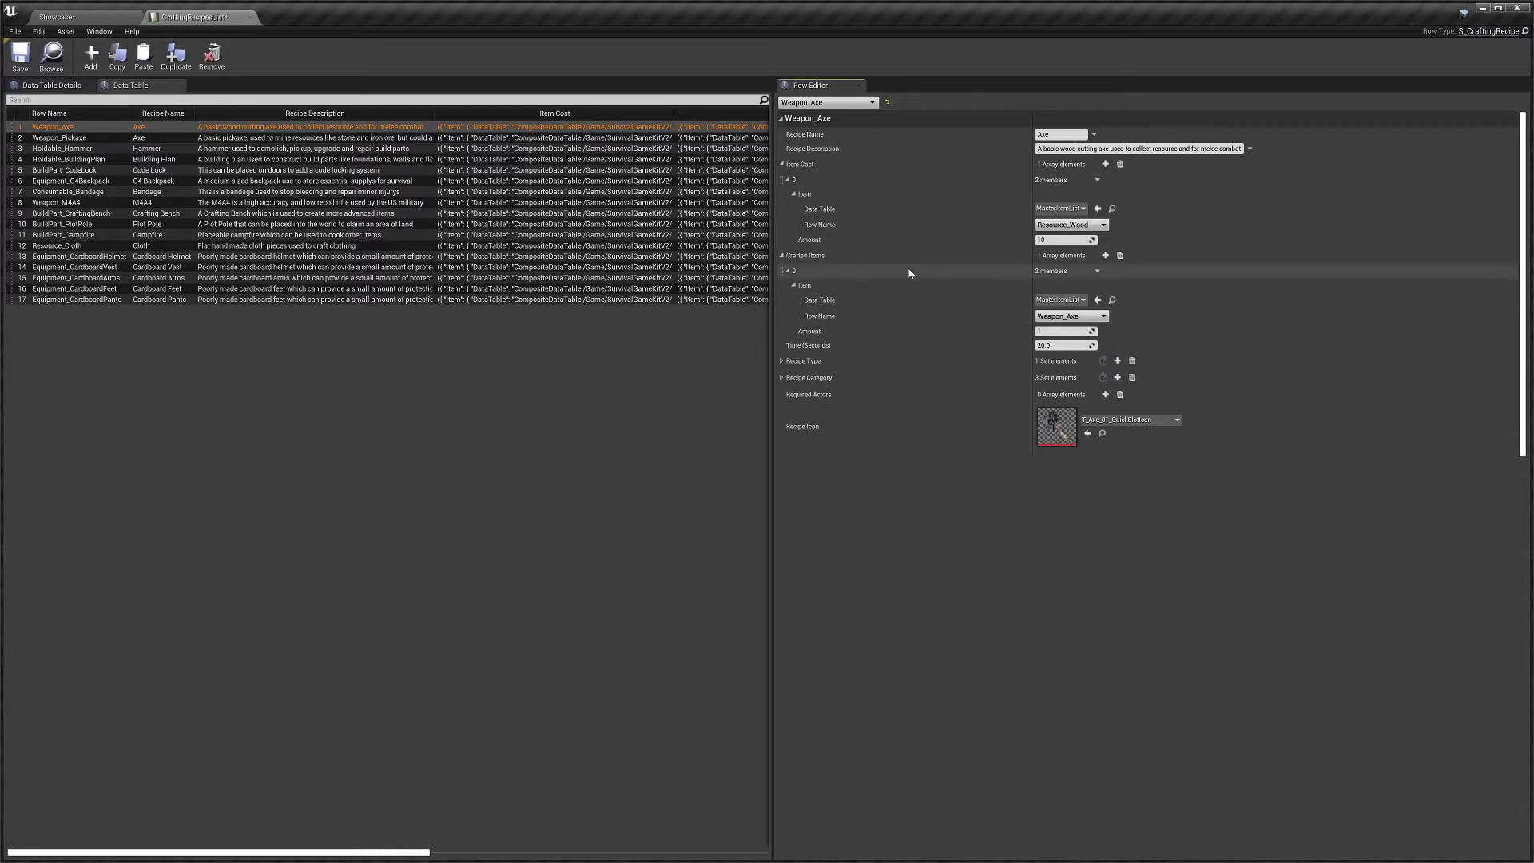
click(942, 257)
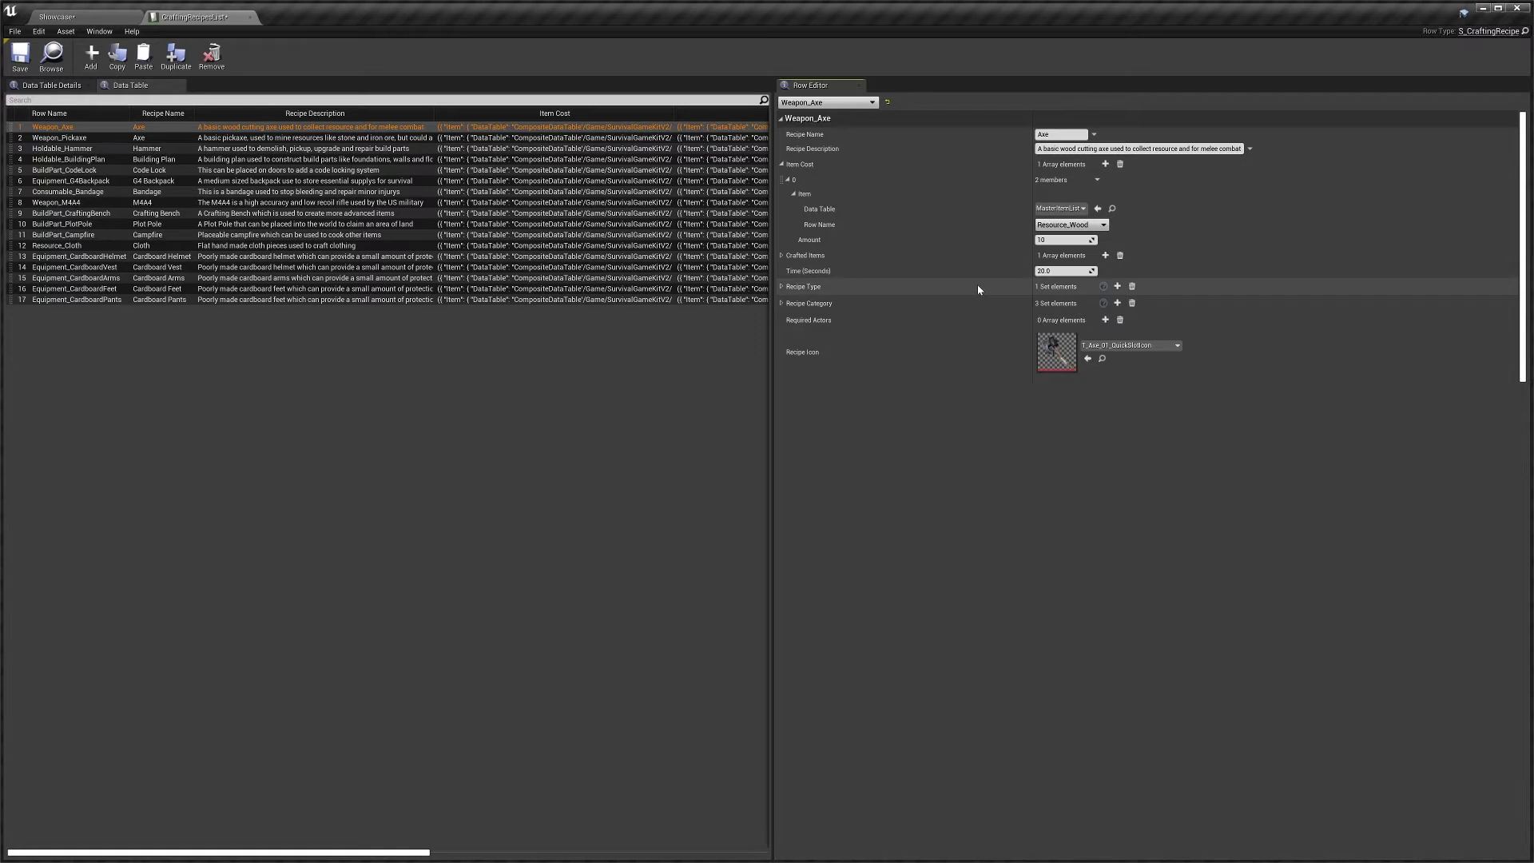
Expand the axe recipe's Recipe Type set and view the options available for its first element
click(901, 286)
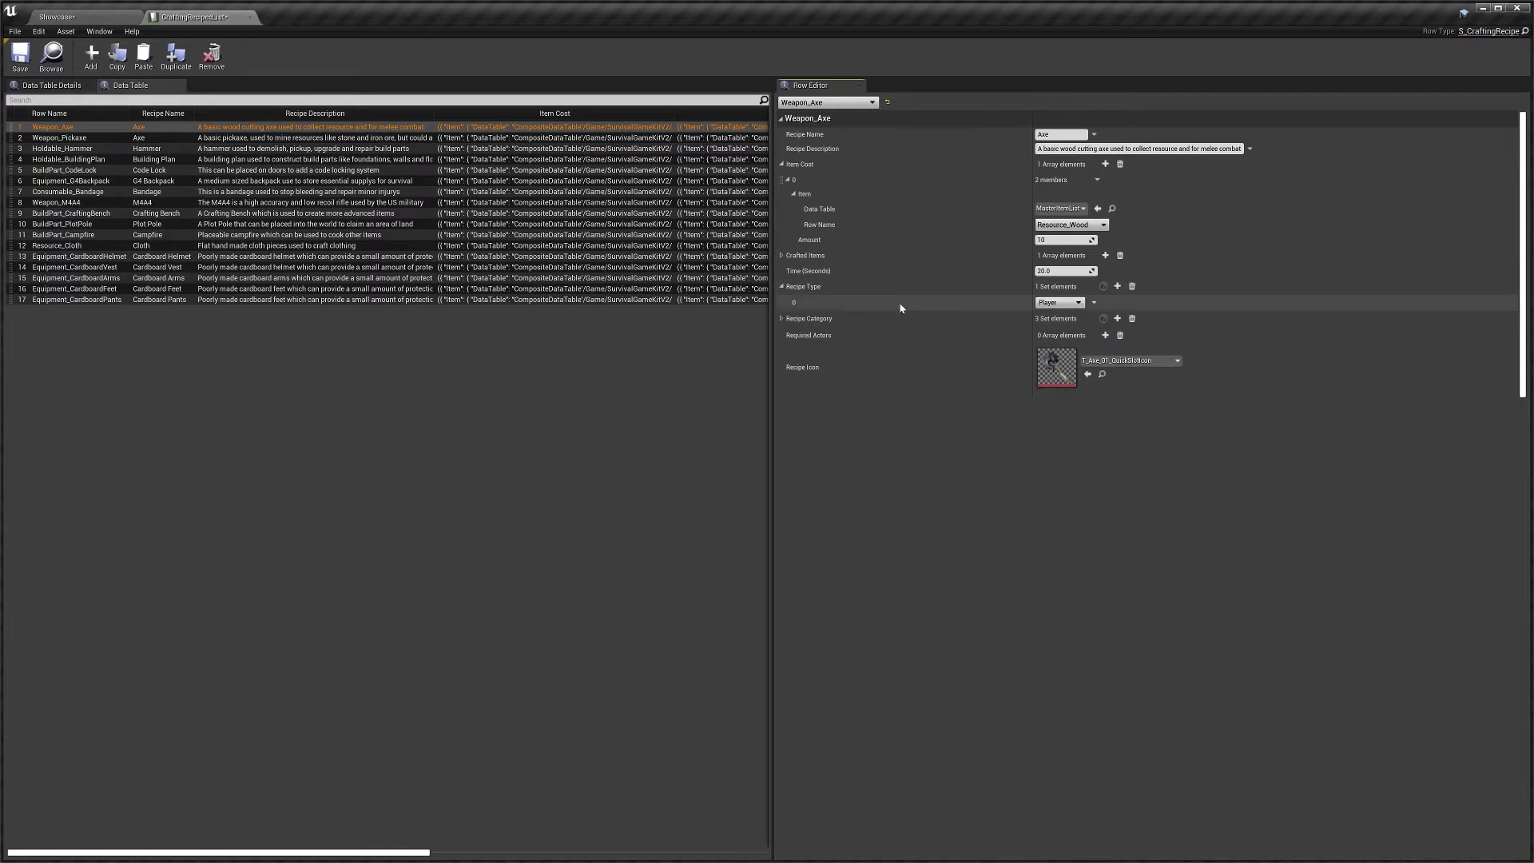
click(1076, 304)
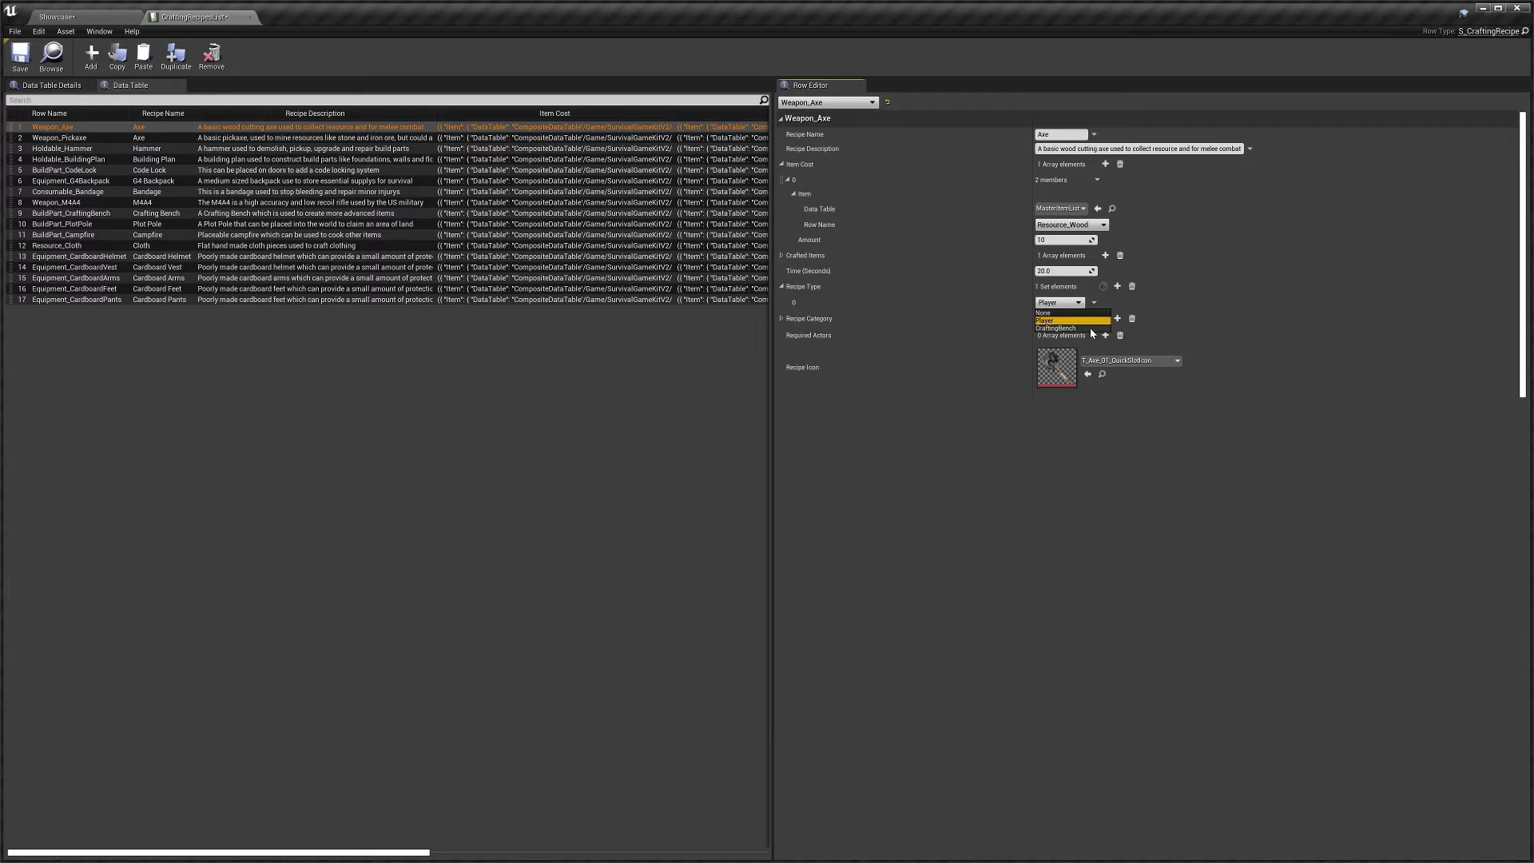
click(1092, 333)
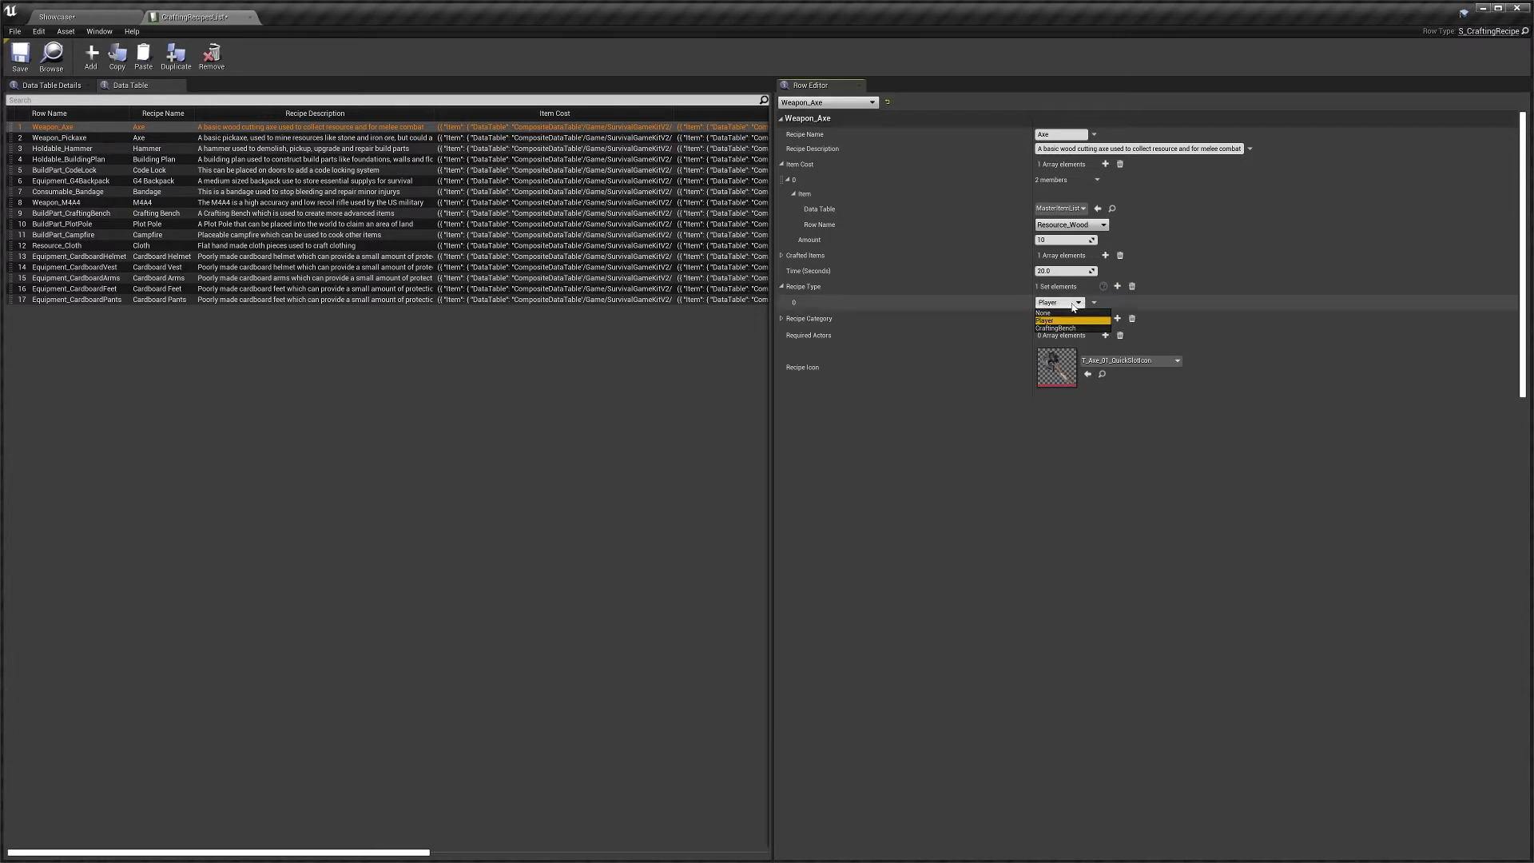
Add CraftingBench as a second Recipe Type element on the Weapon_Axe recipe, and delete that element again
click(1117, 287)
click(1058, 318)
click(1067, 345)
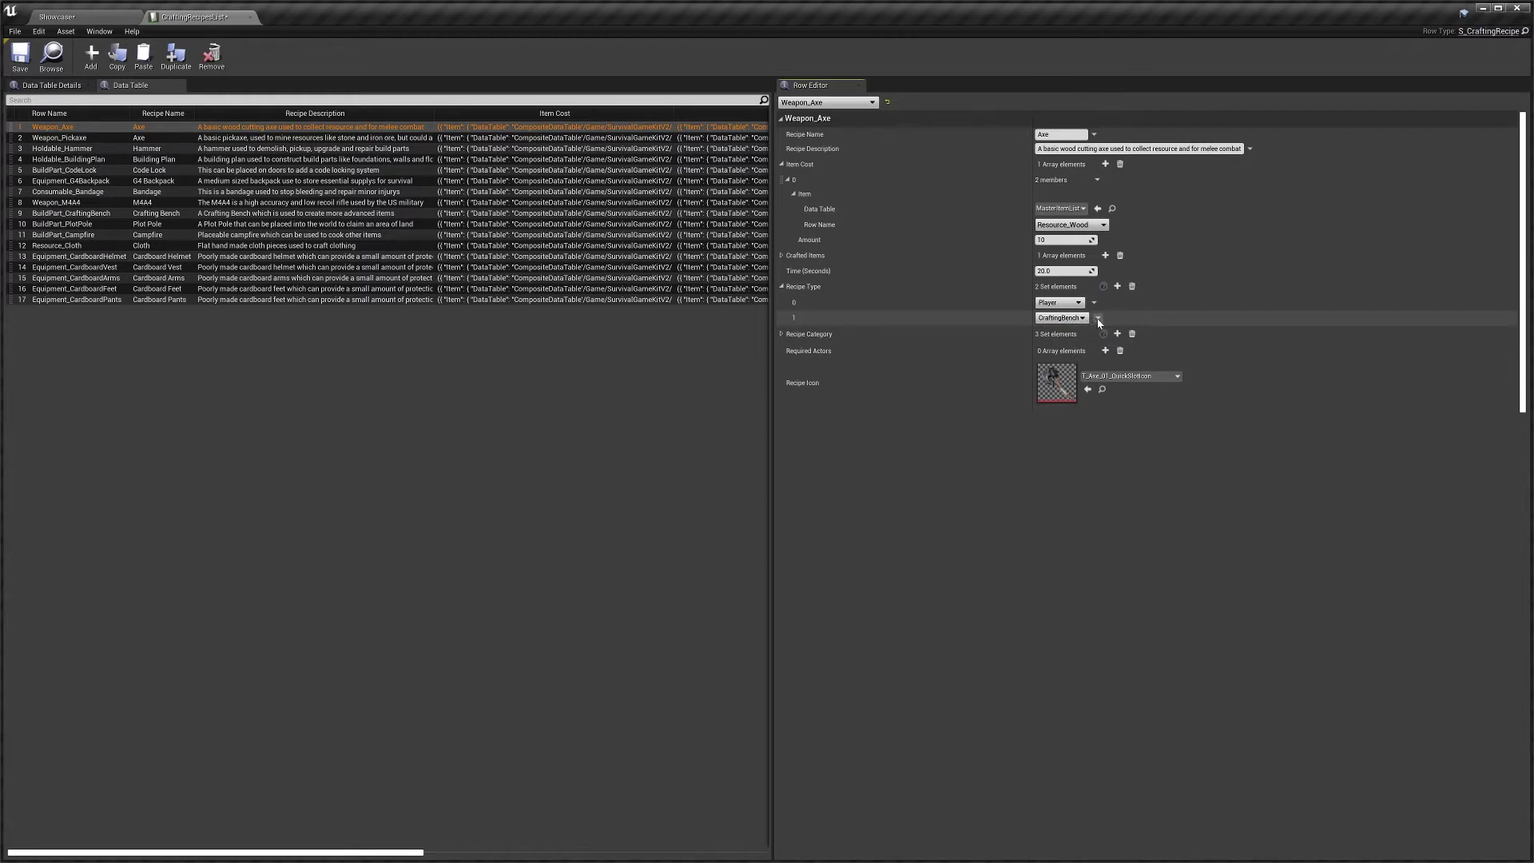
click(1098, 319)
click(1111, 329)
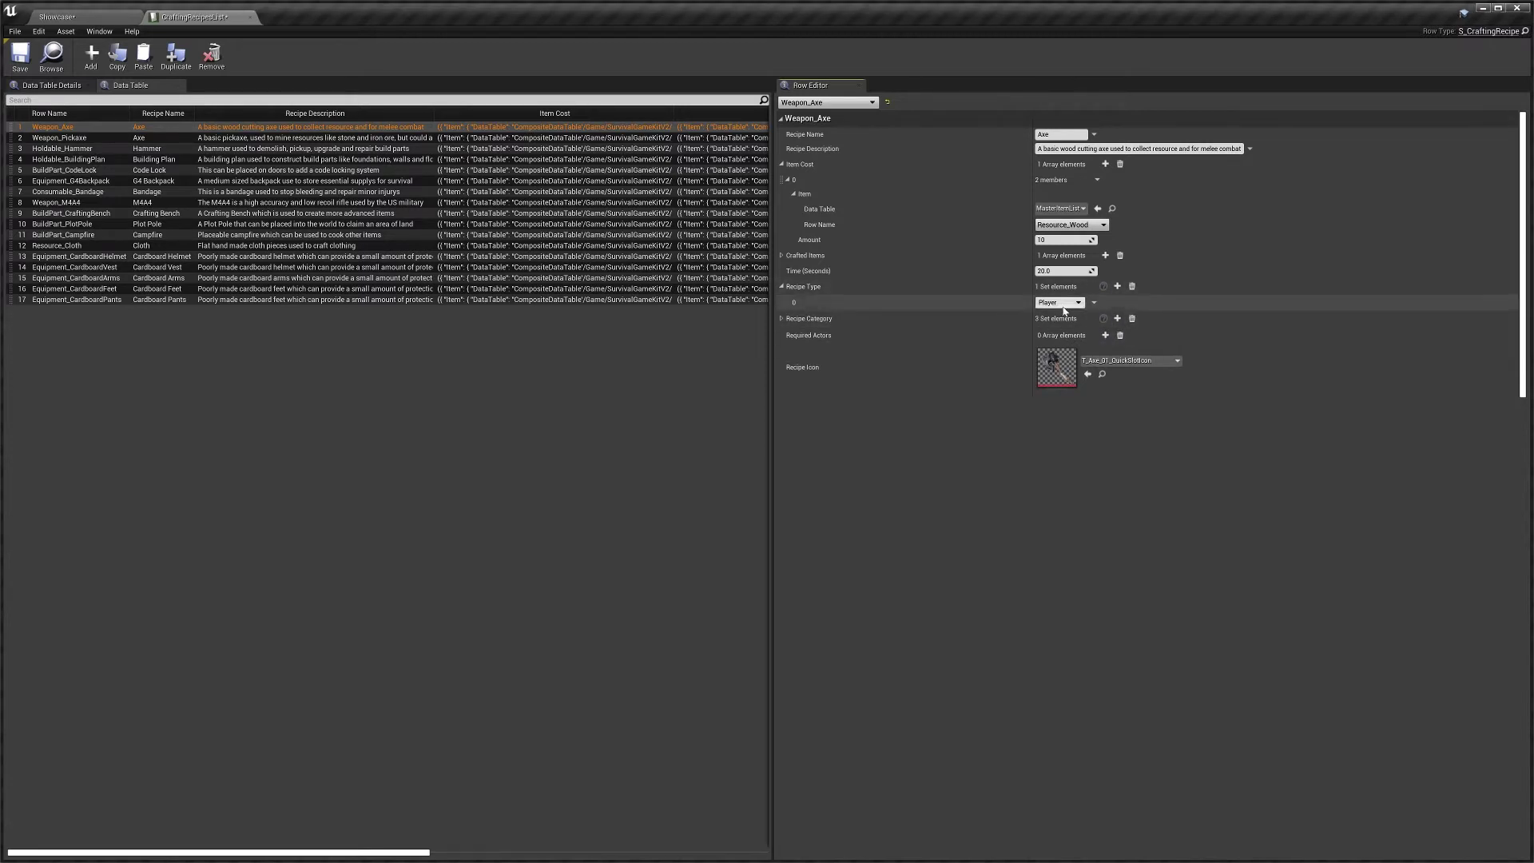
Expand the axe's Recipe Category, add a Required Actors element to browse its actor classes, and empty the Required Actors array again
click(916, 324)
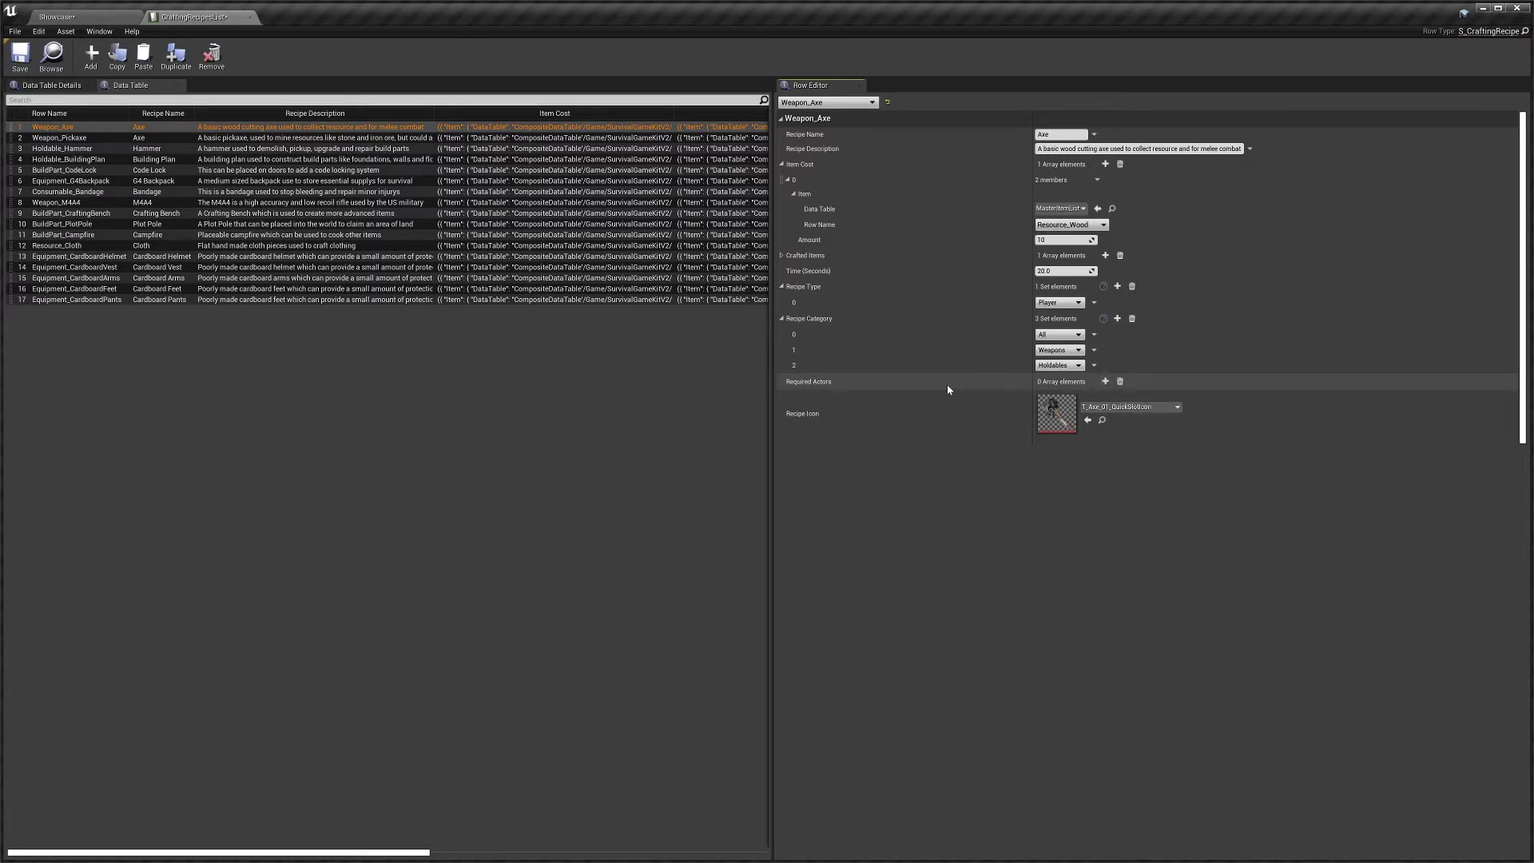
click(1105, 381)
click(1048, 398)
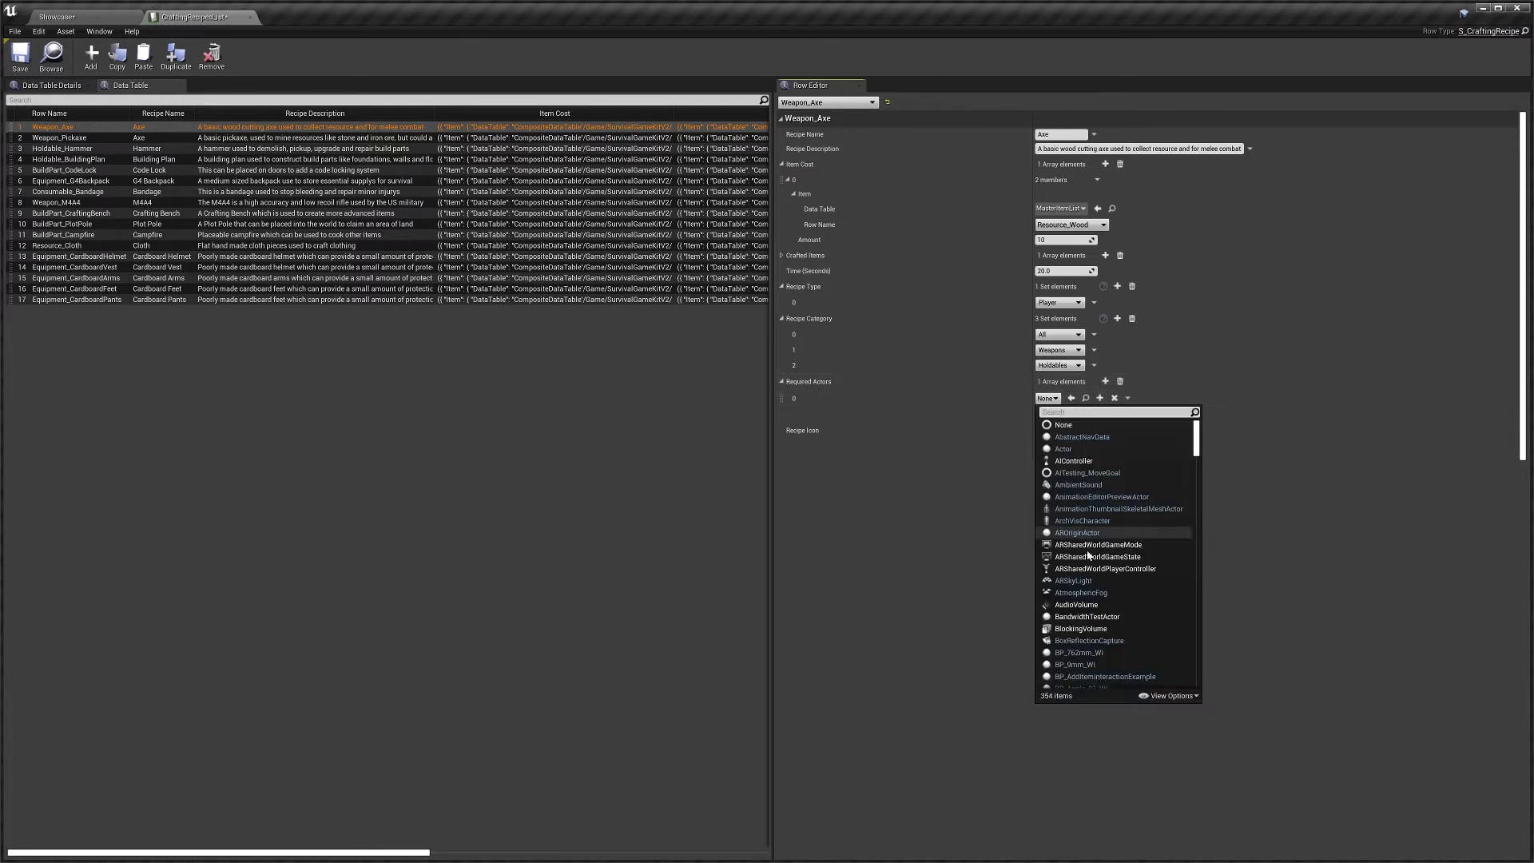
scroll(1197, 447, down, 3)
scroll(1199, 448, up, 3)
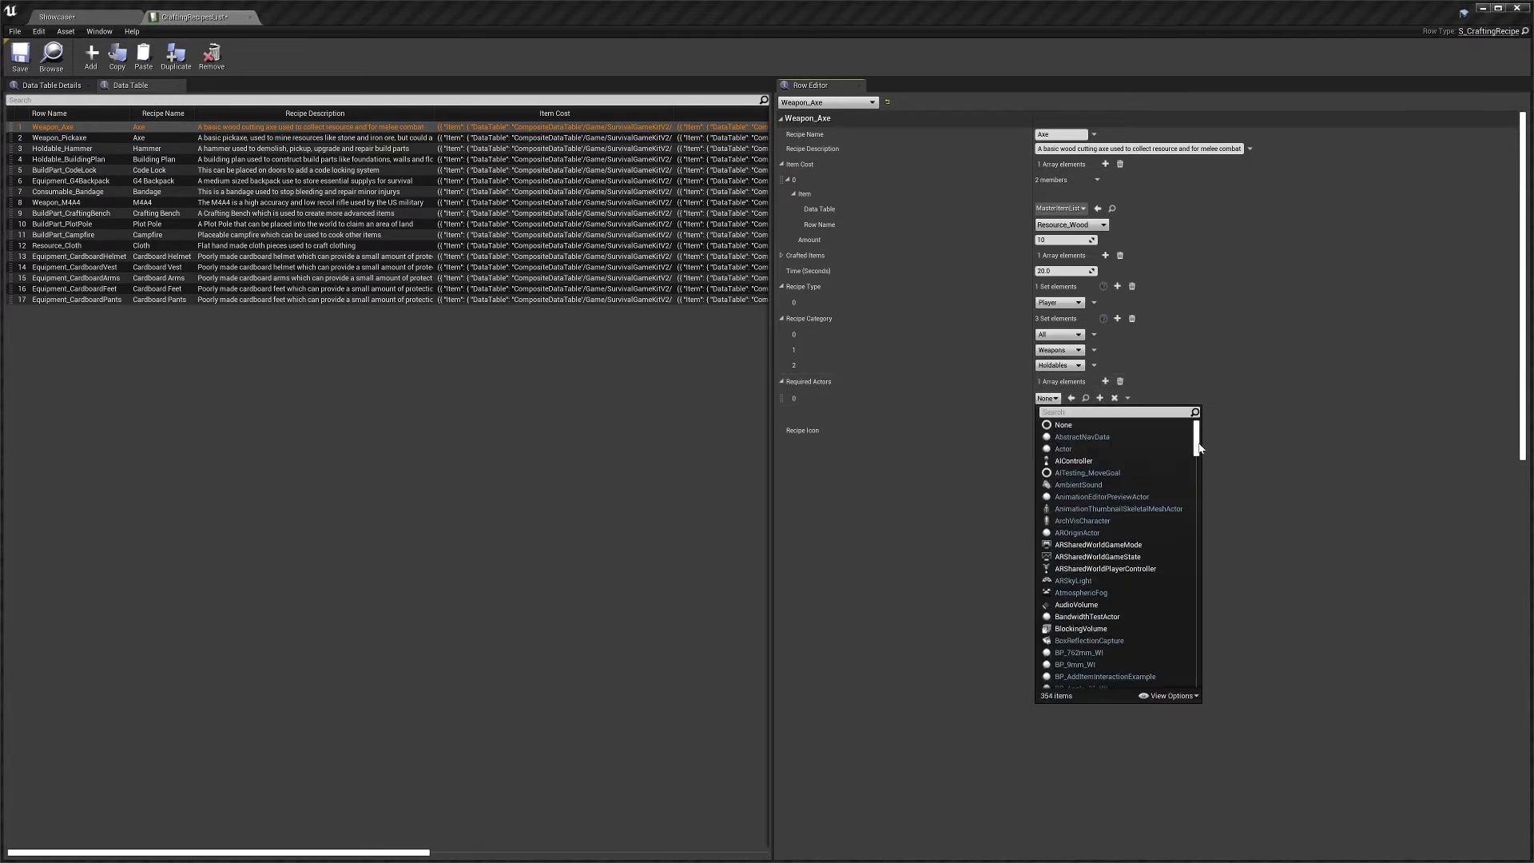
click(1055, 398)
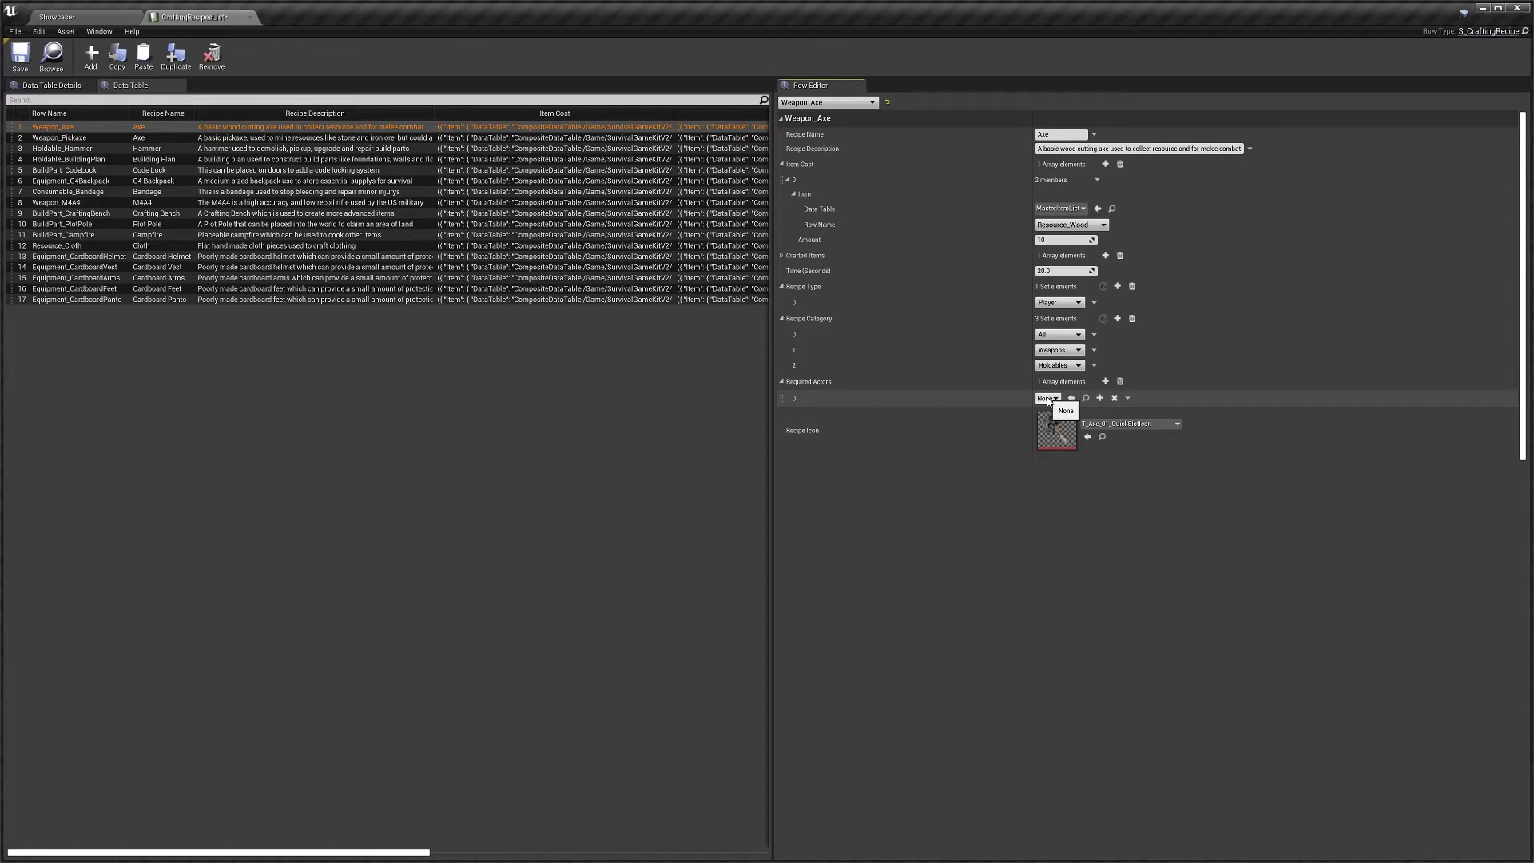
click(1049, 399)
click(1056, 399)
click(1119, 382)
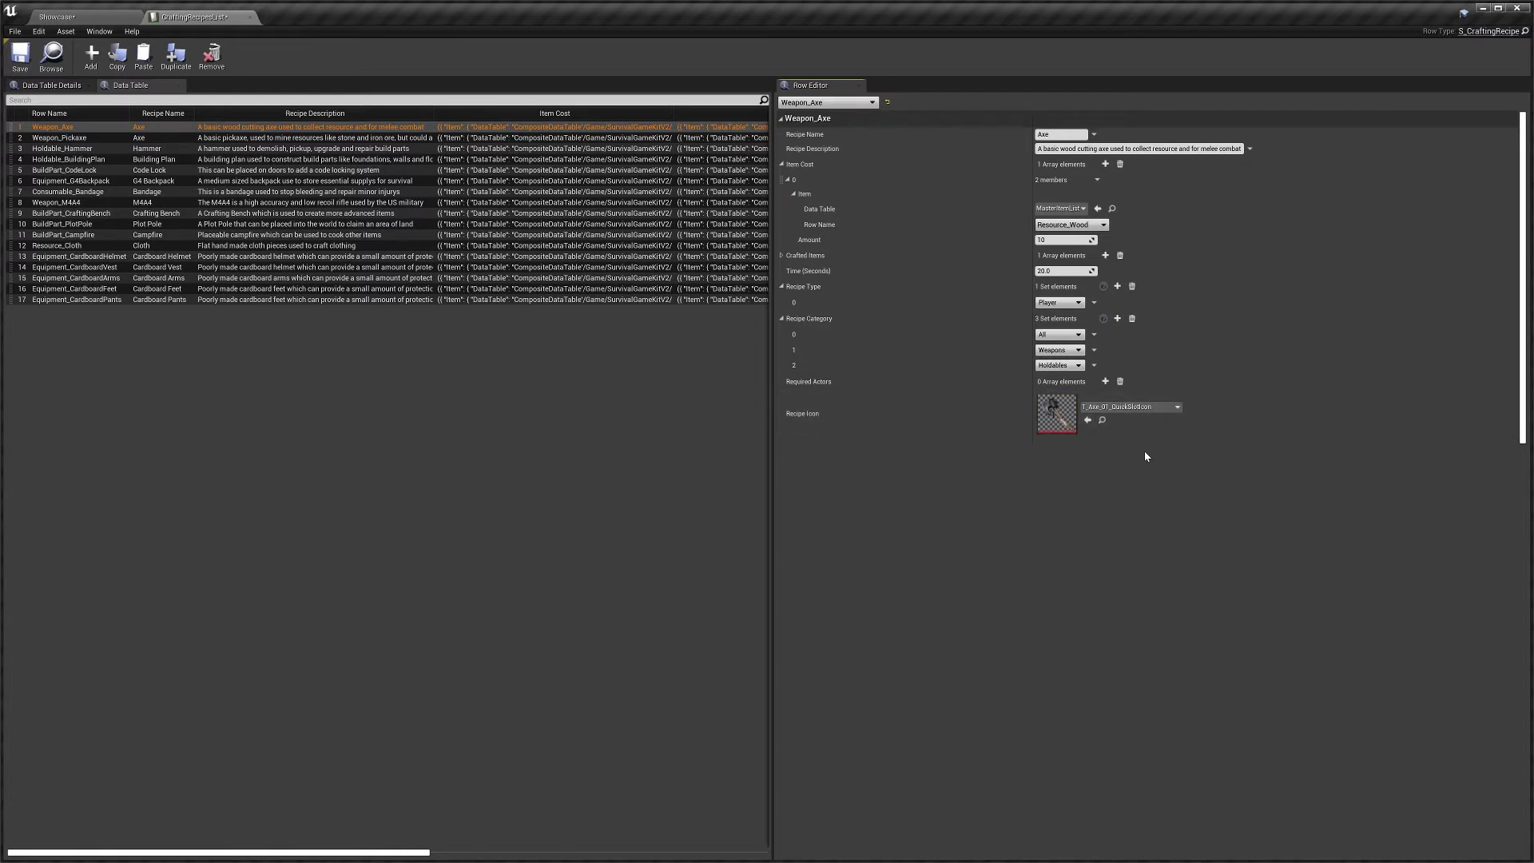
Add a new row to the crafting recipes table and name it Magazine_M4A4
click(91, 56)
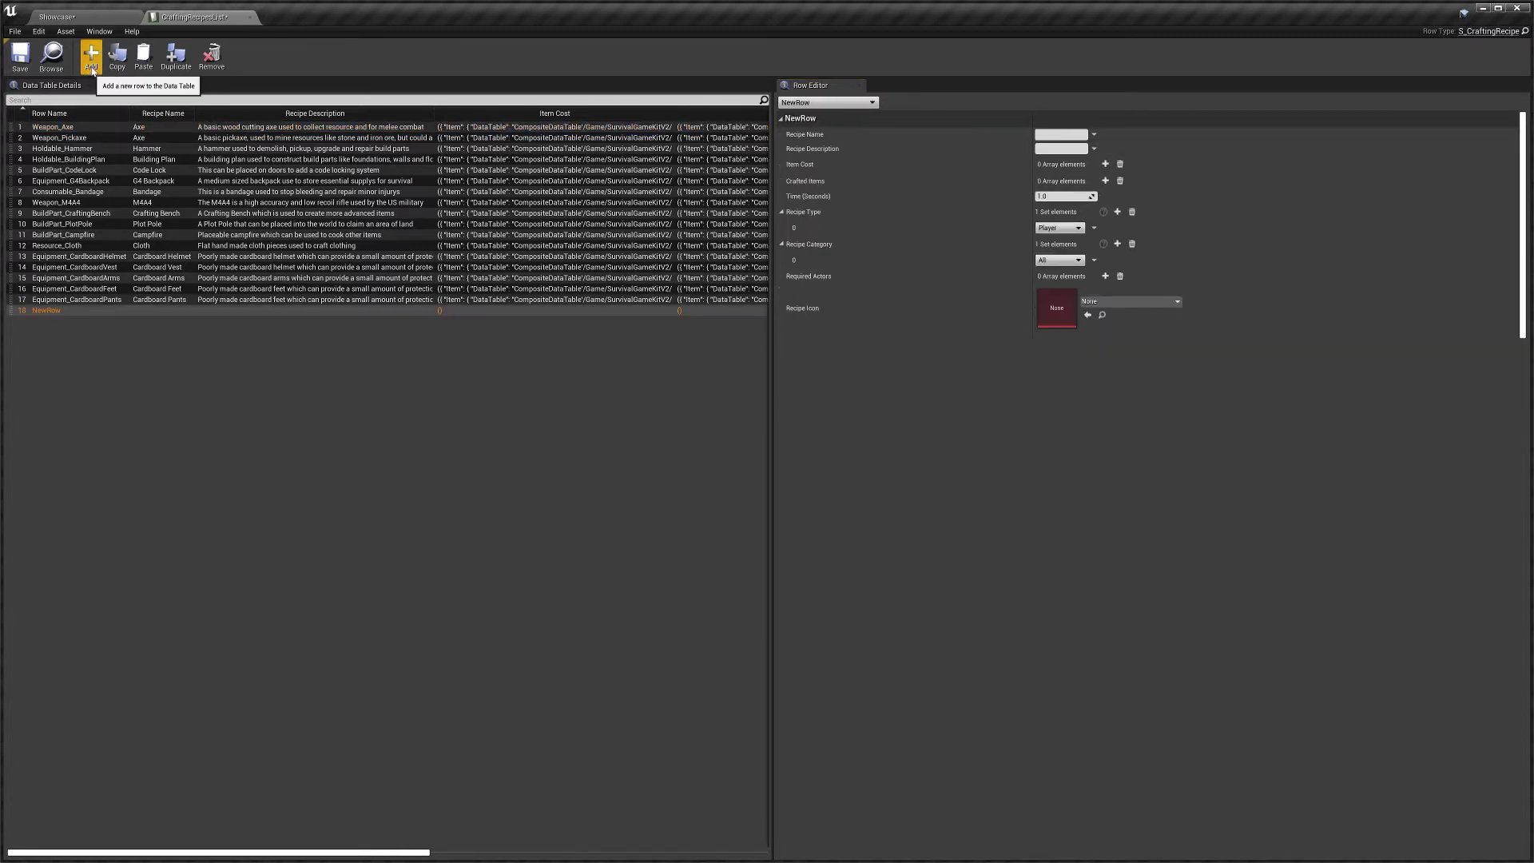
double_click(48, 313)
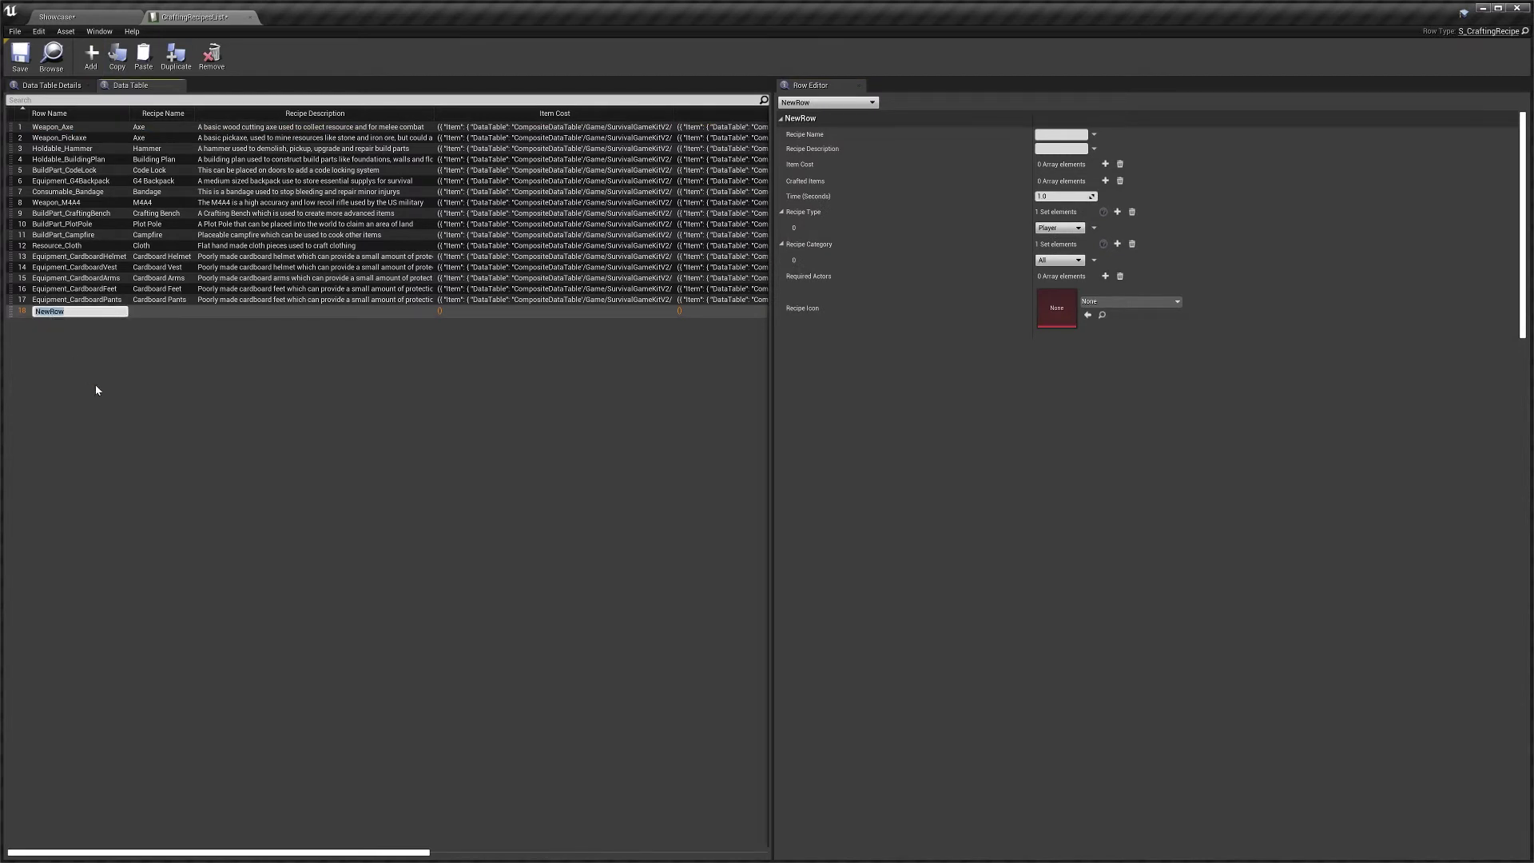
text(Magazinw)
text(_M4A4)
key(Return)
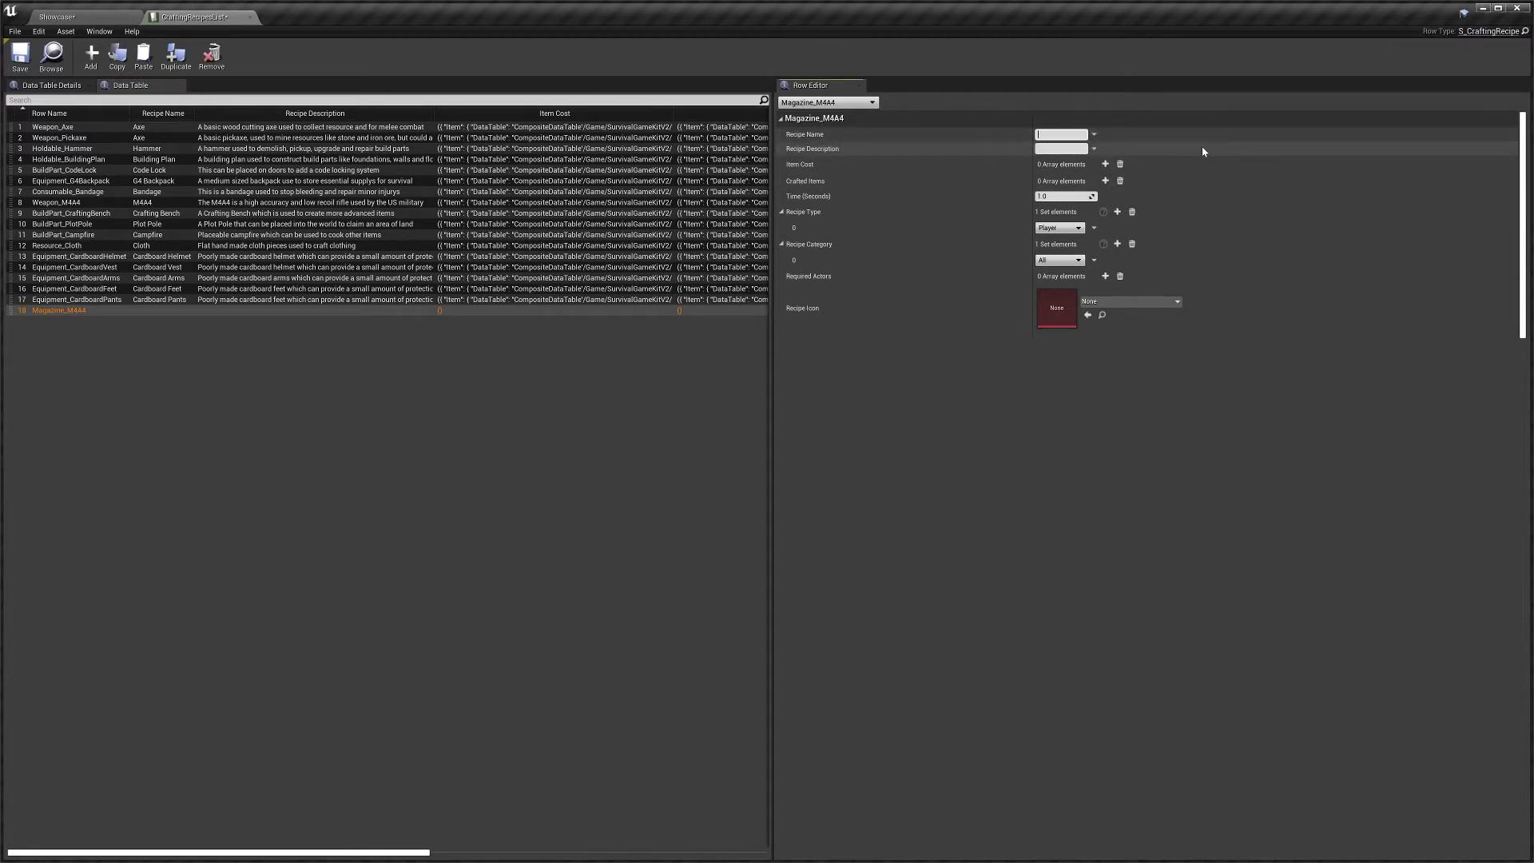
Set the Magazine_M4A4 row's recipe name to "Magazine" and its recipe description to "test"
text(Magazine)
click(1062, 149)
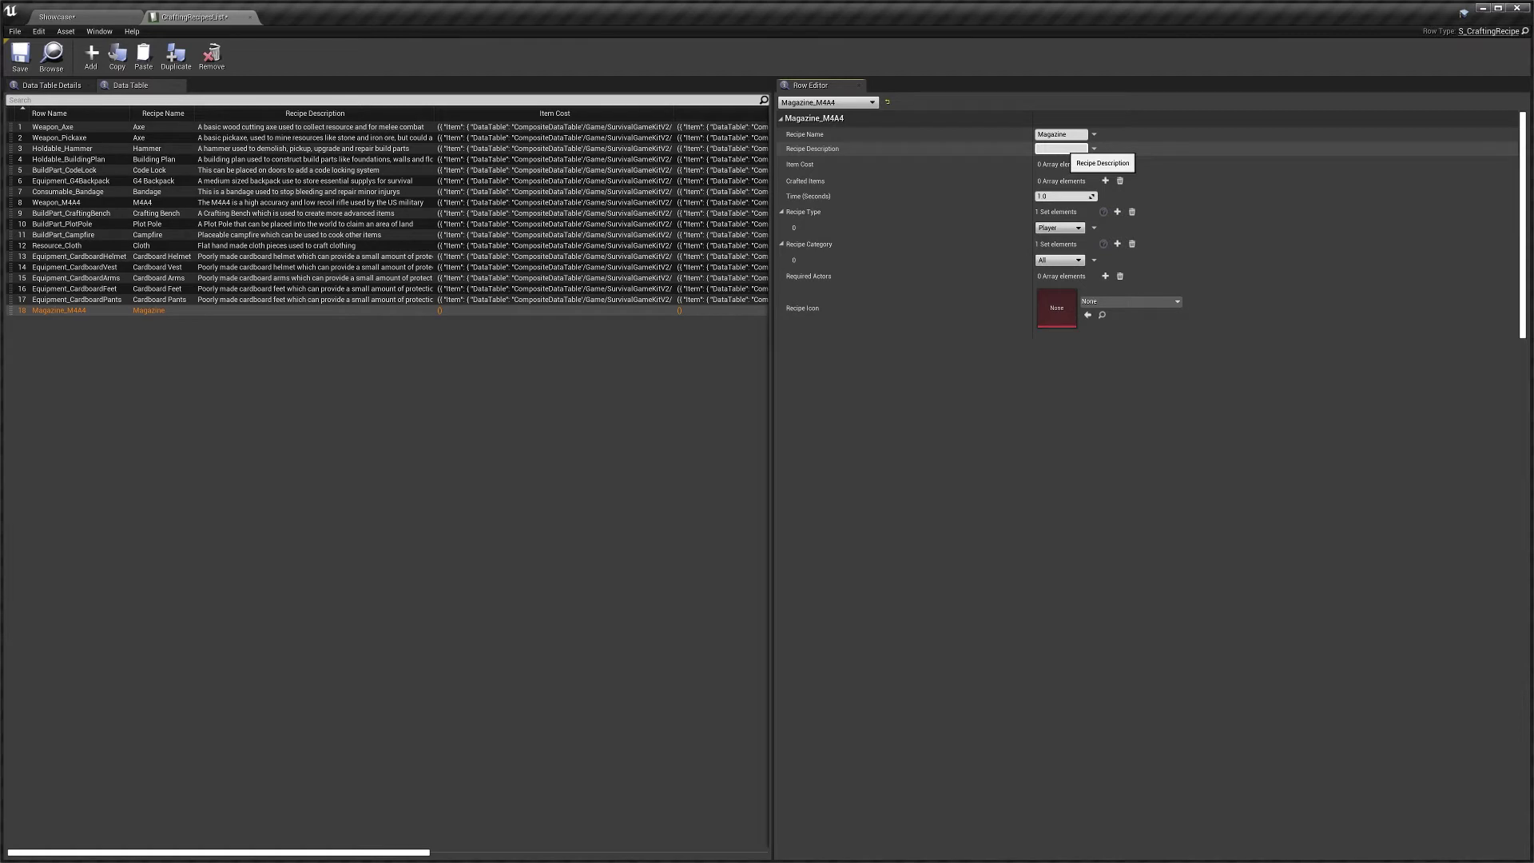
text(test)
key(Return)
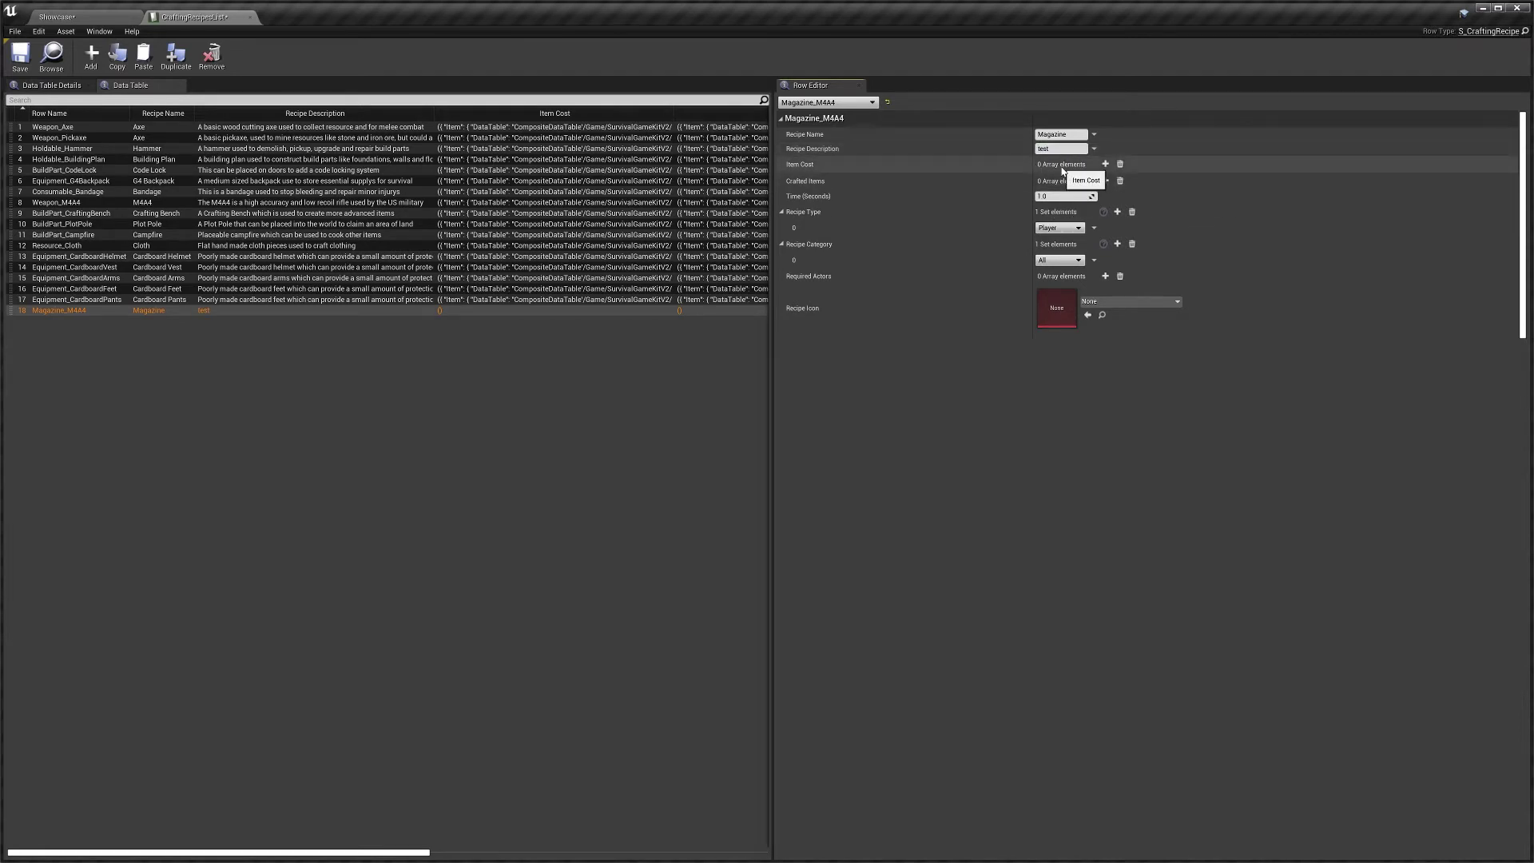
Add an Item Cost element to the Magazine_M4A4 recipe and set its item's data table to MasterItemList
click(1105, 164)
click(1019, 182)
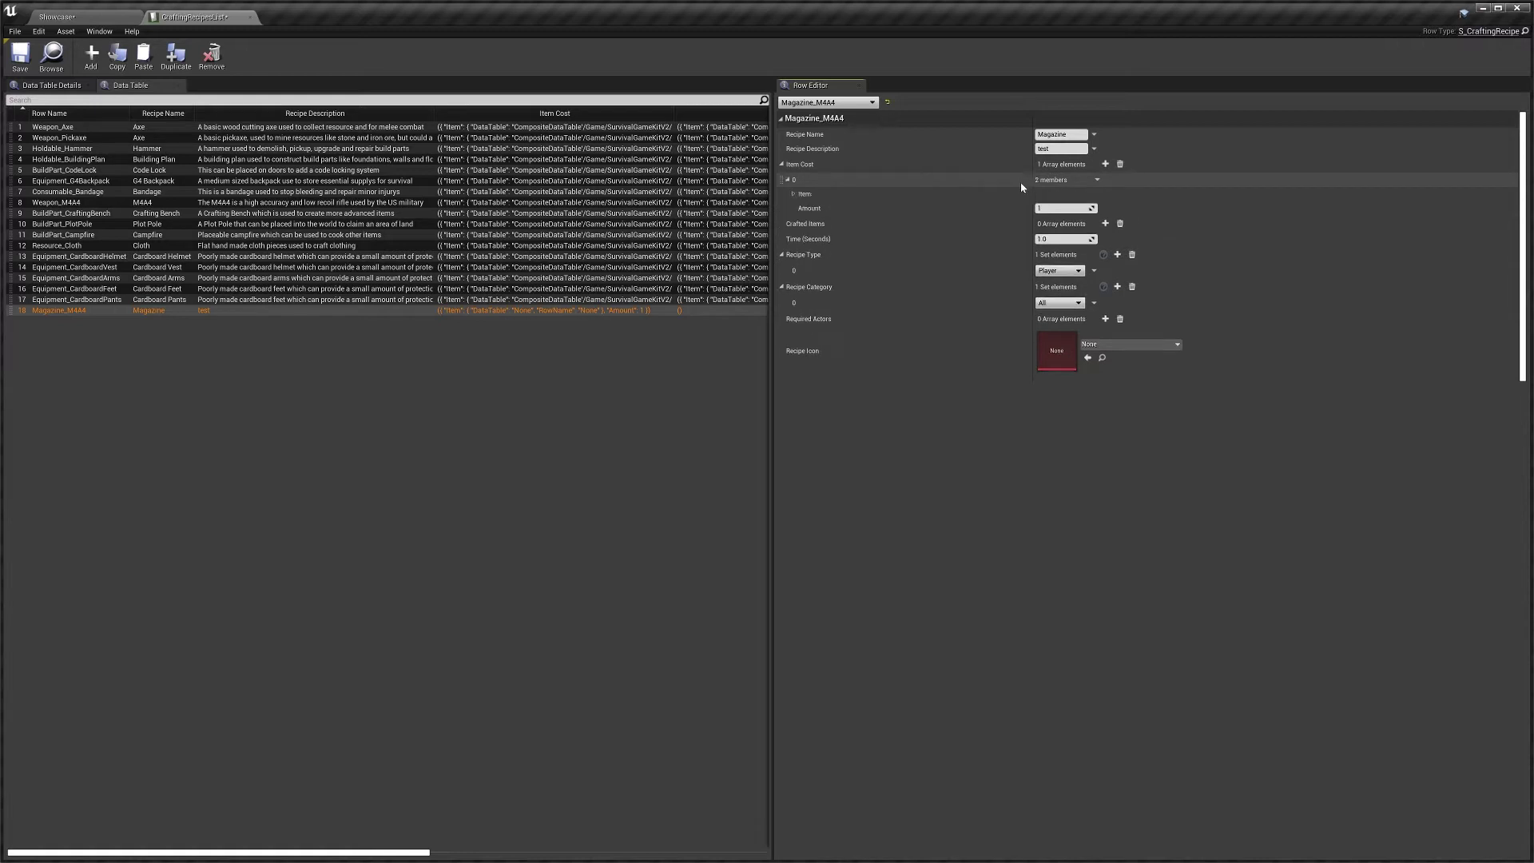
click(1001, 195)
click(1061, 209)
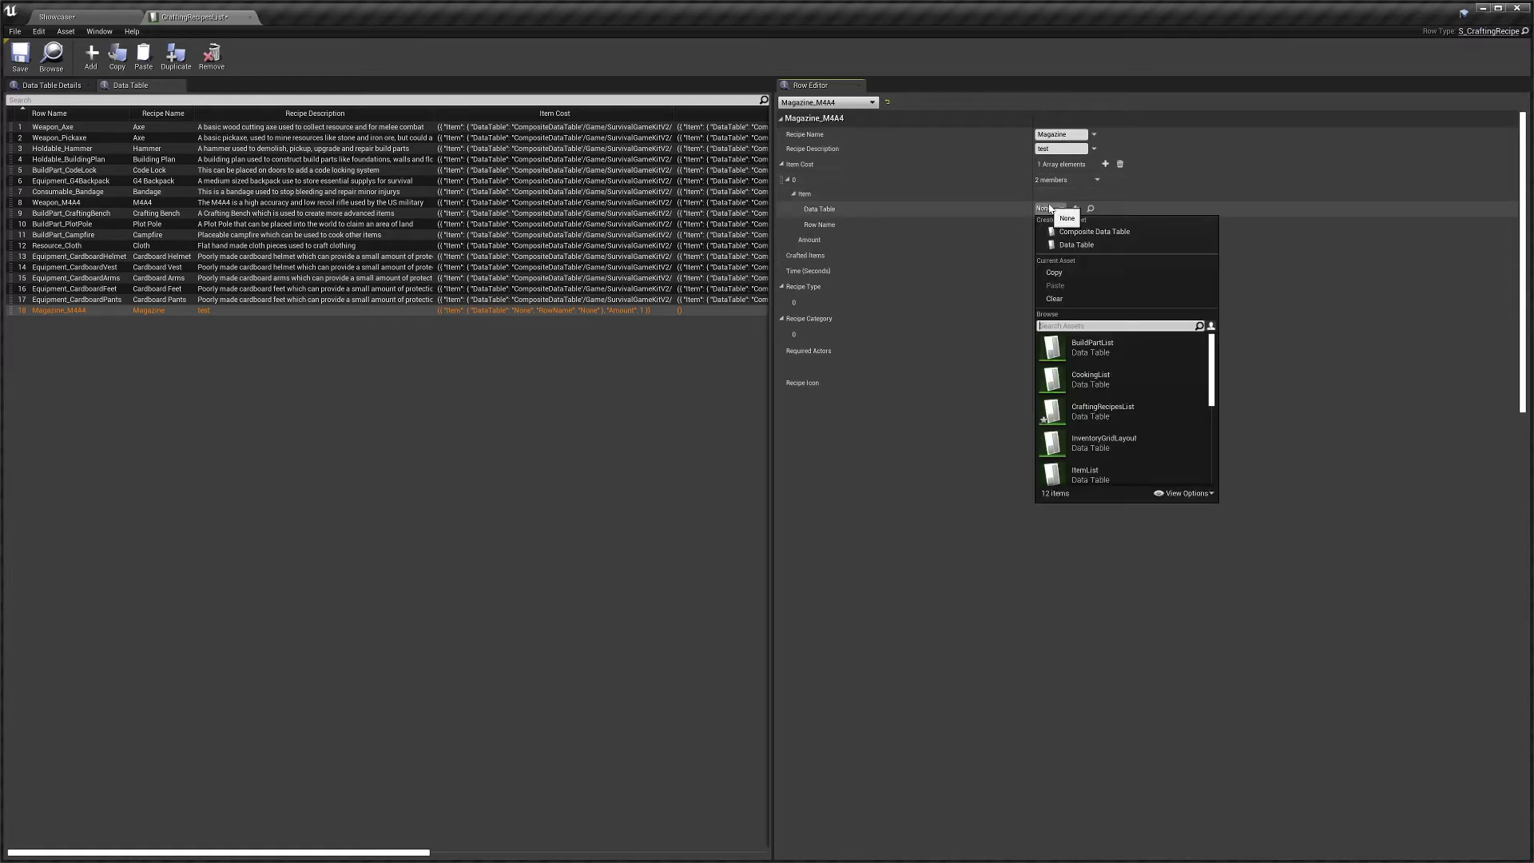
scroll(1123, 411, down, 3)
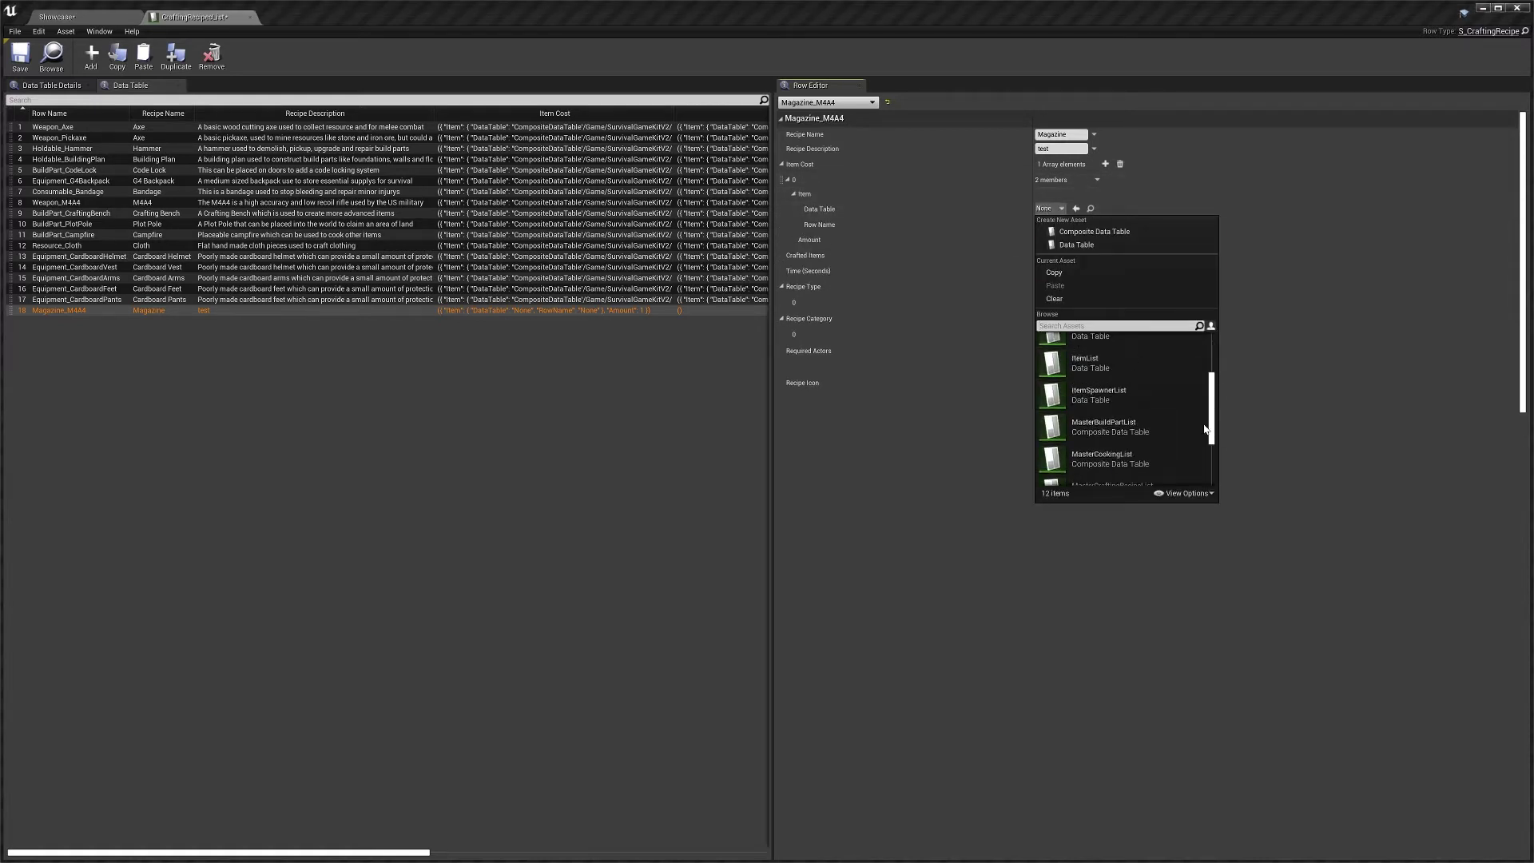
key(Escape)
click(1071, 225)
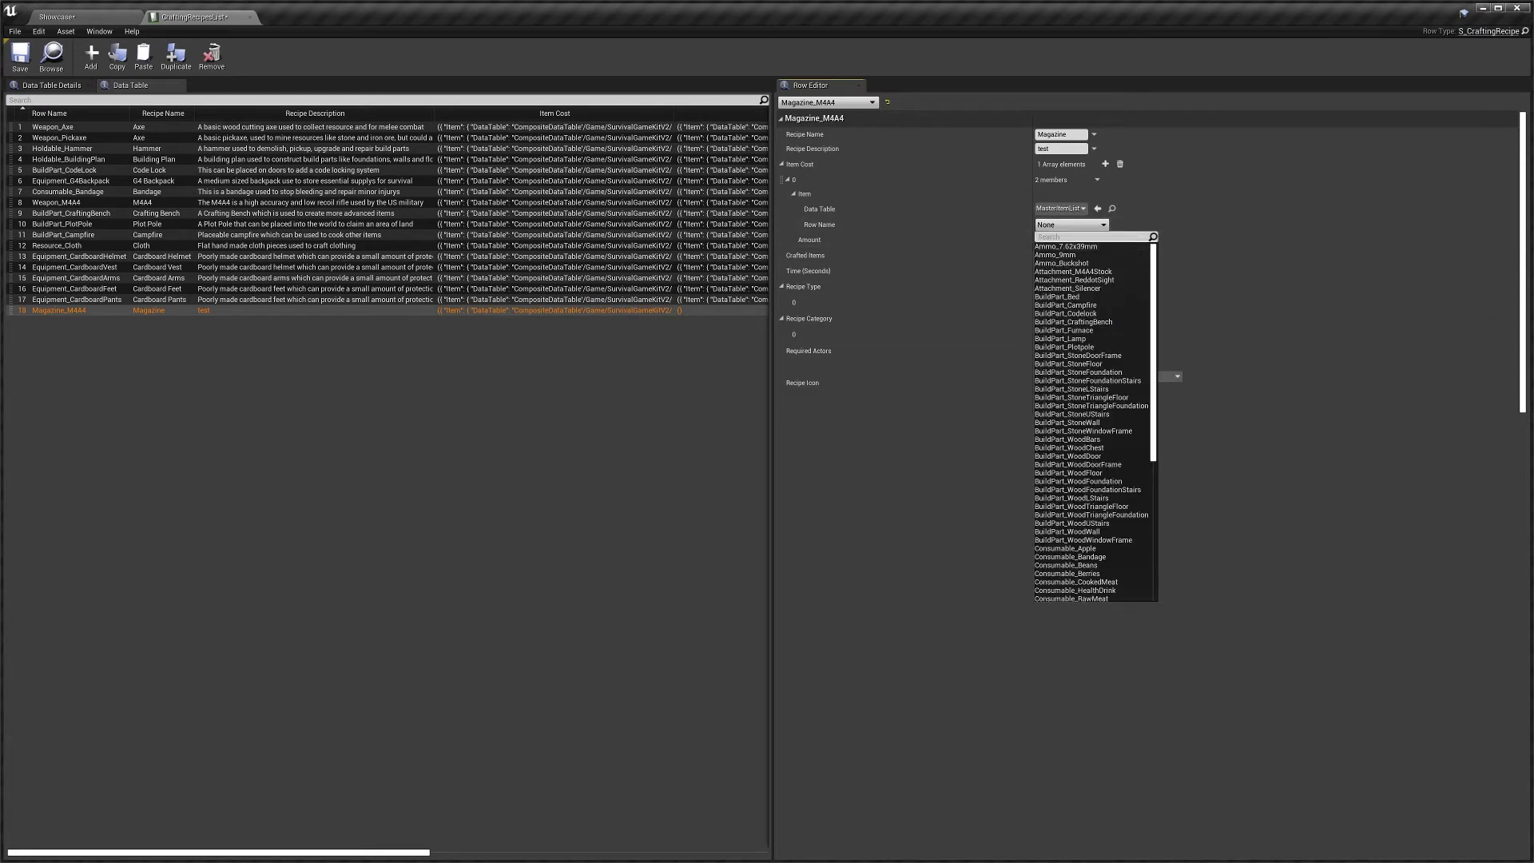
click(926, 228)
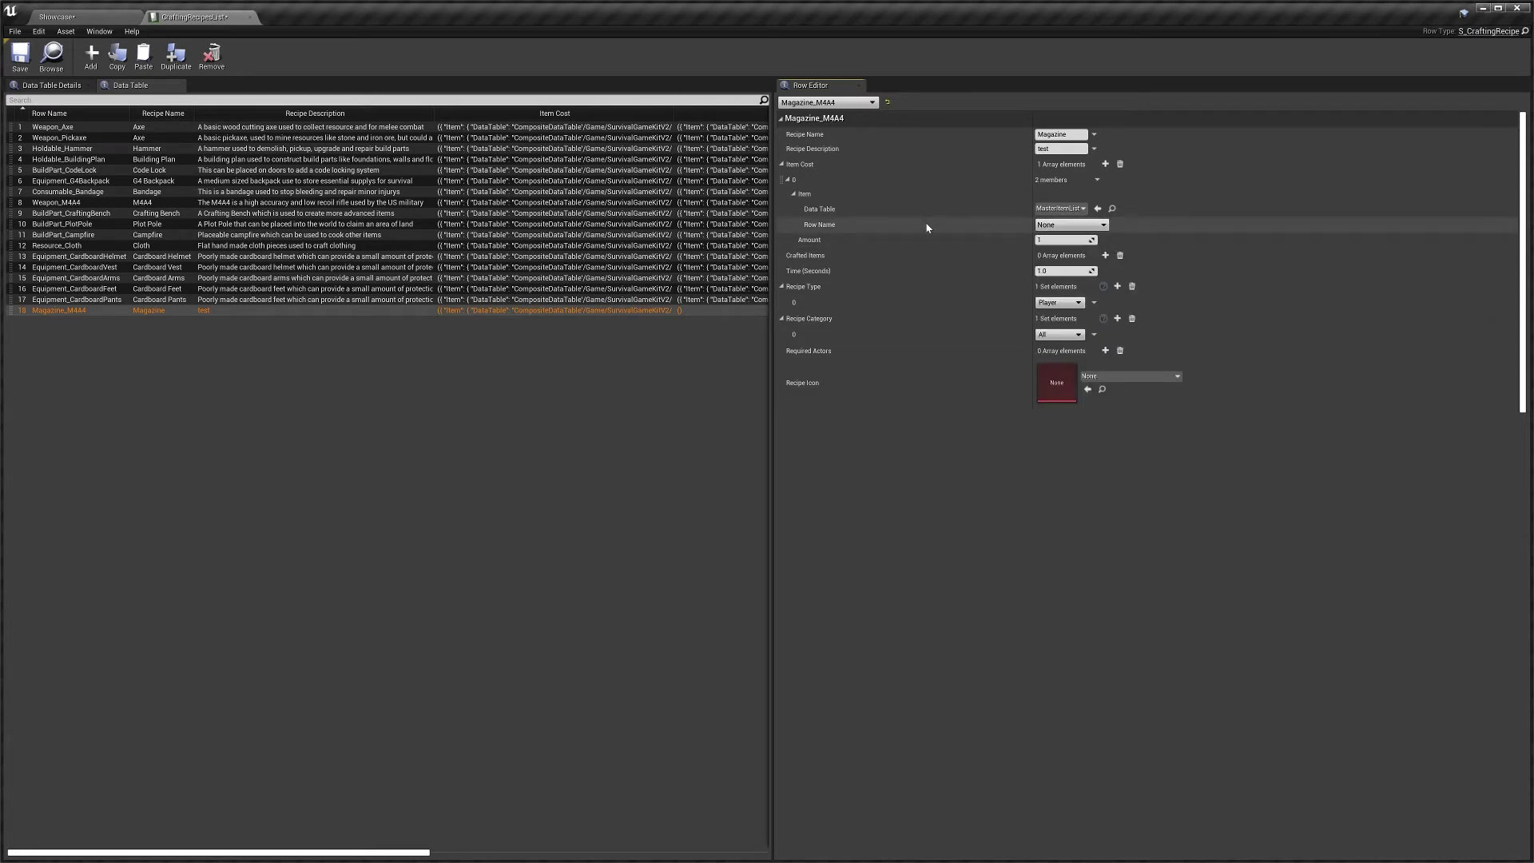
Set the Item Cost element's row name to Resource_IronBar and its amount to 3
click(1101, 224)
text(icon)
key(BackSpace)
key(BackSpace)
key(BackSpace)
key(BackSpace)
text(iro)
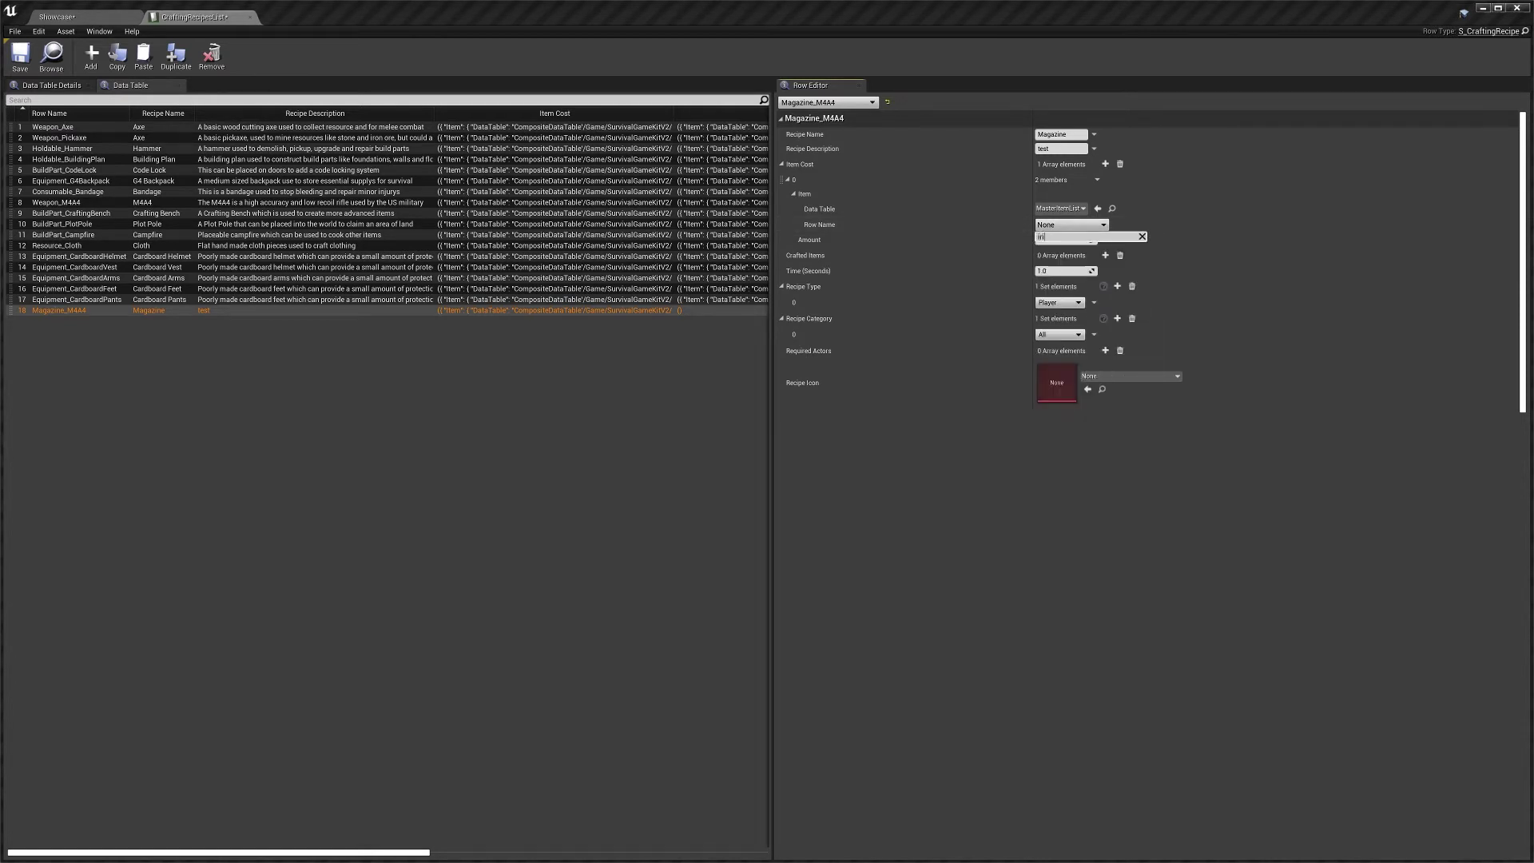
click(1063, 247)
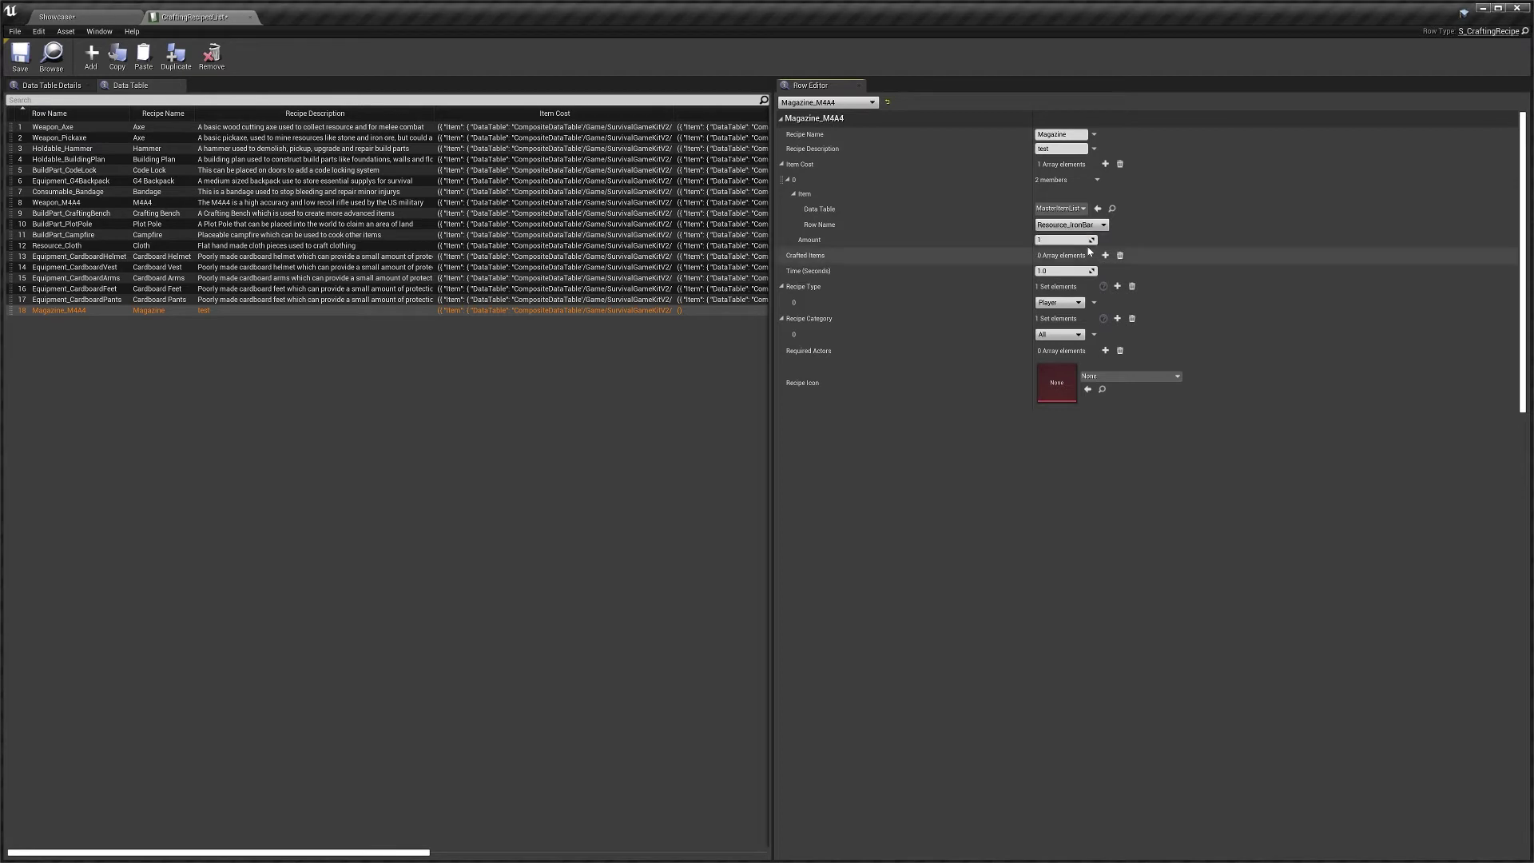
click(1063, 240)
text(3)
key(Return)
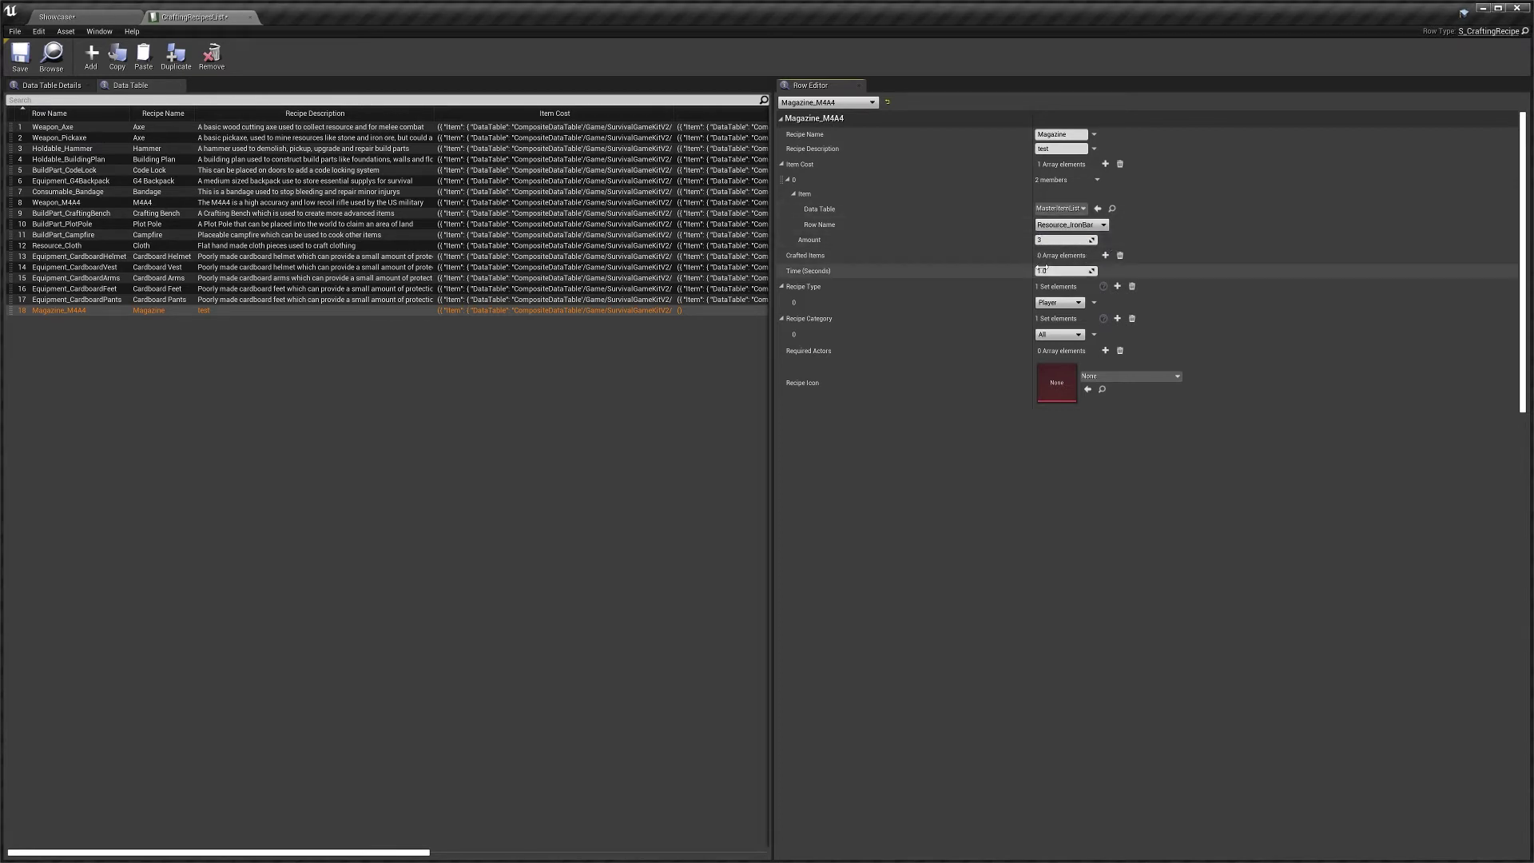
Add a Crafted Items element that uses the Magazine_M4A4 row of the MasterItemList data table
click(1105, 255)
click(917, 263)
click(915, 288)
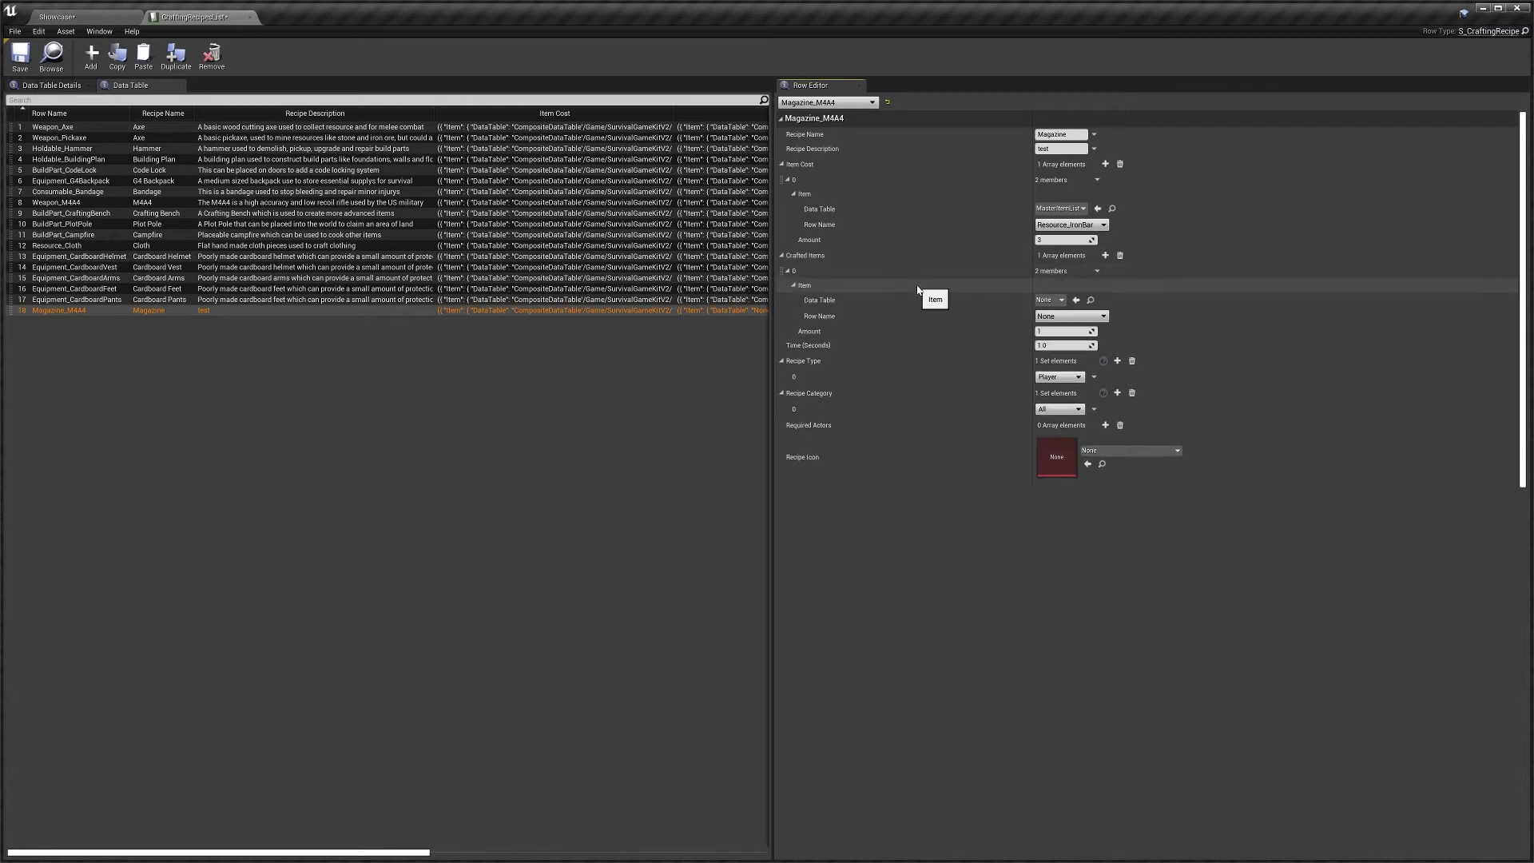
click(1048, 299)
drag(1210, 452, 1216, 539)
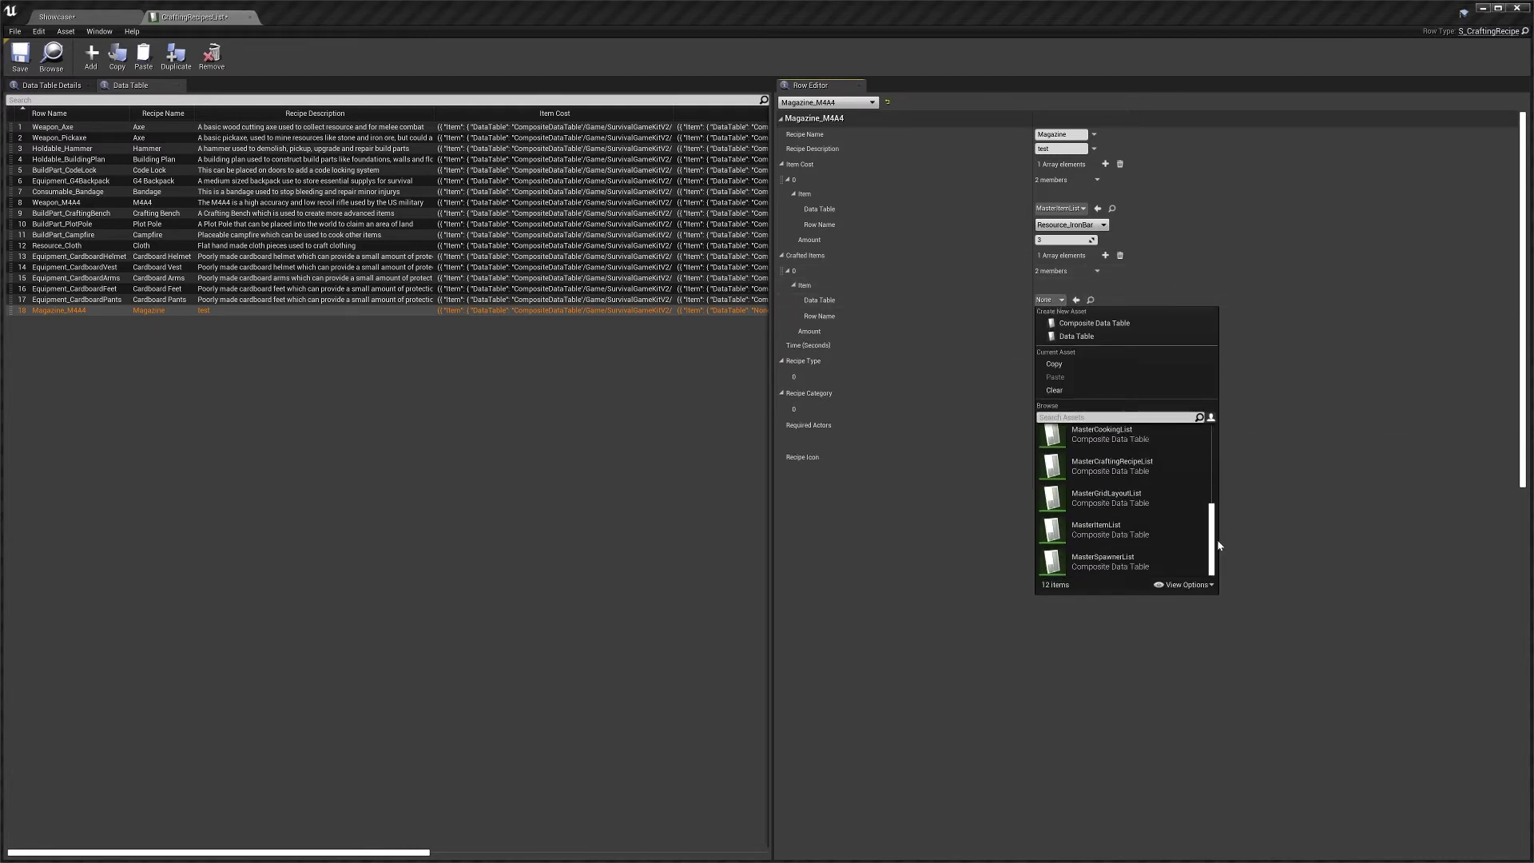
click(1140, 539)
click(1070, 316)
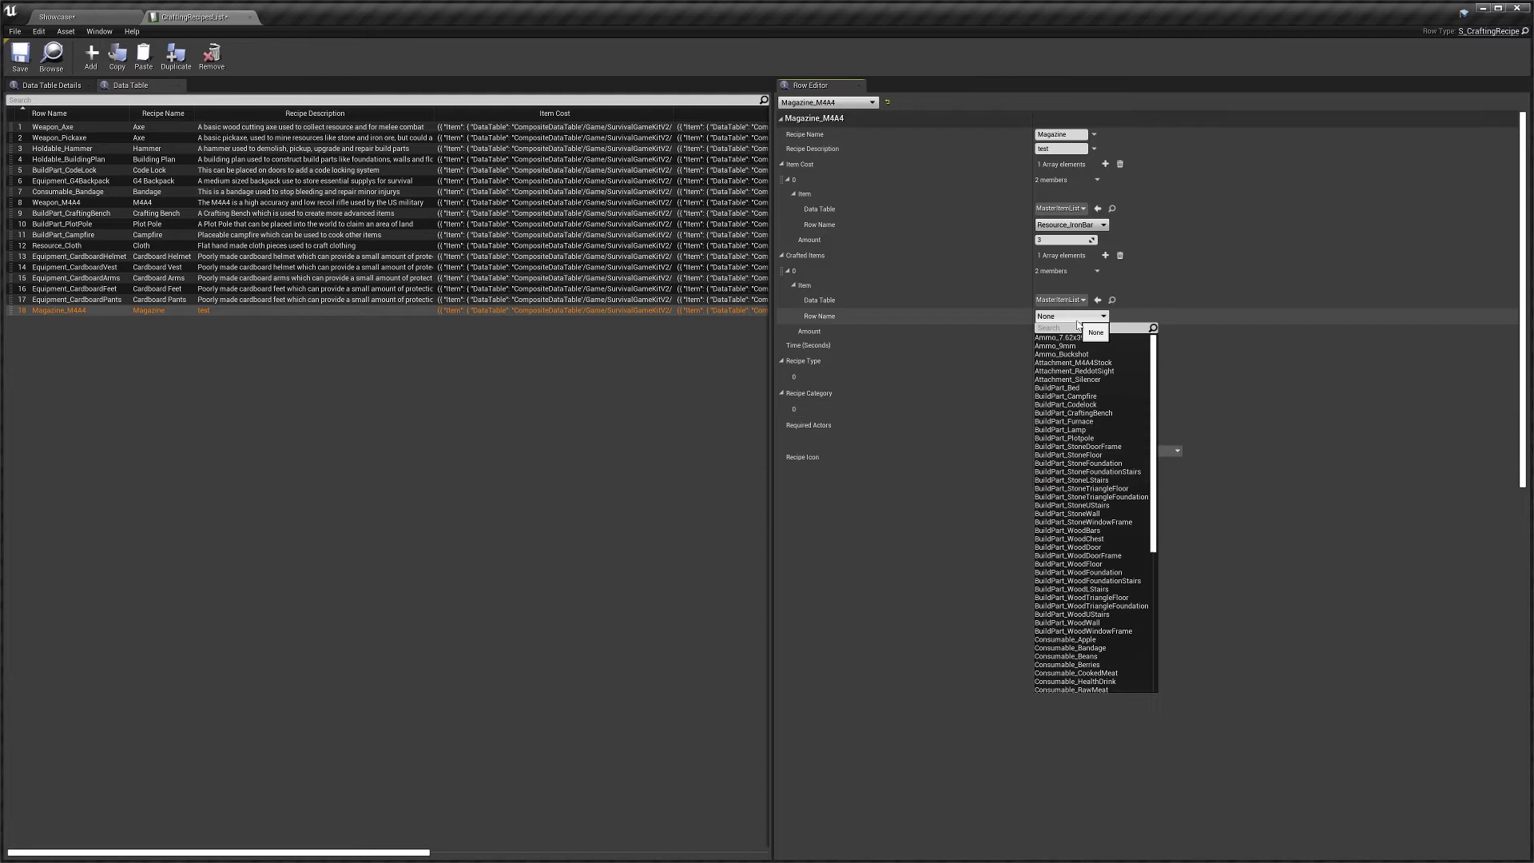
text(magazine)
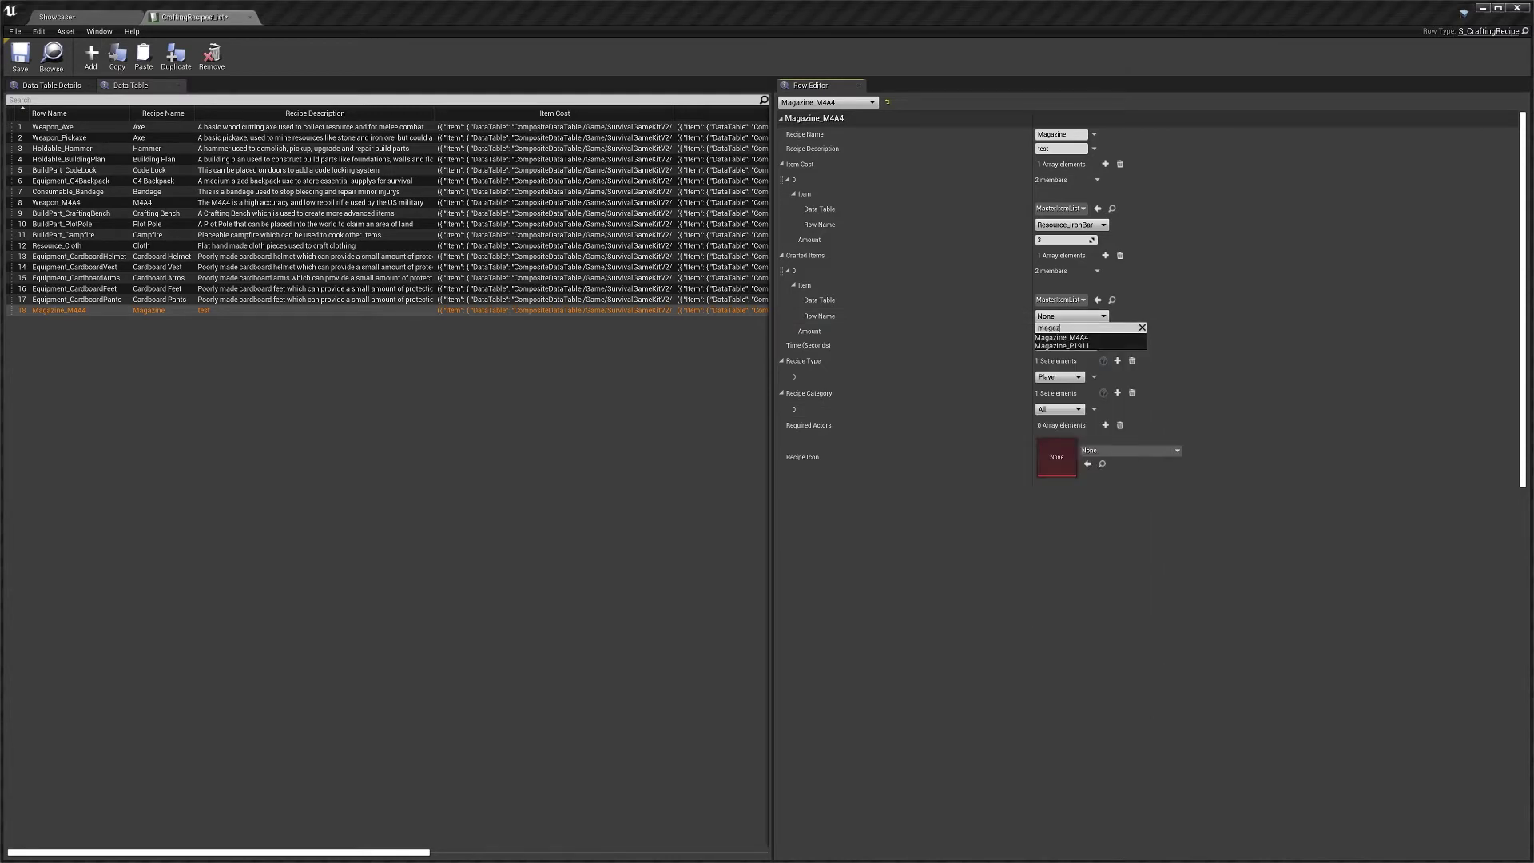
click(1083, 337)
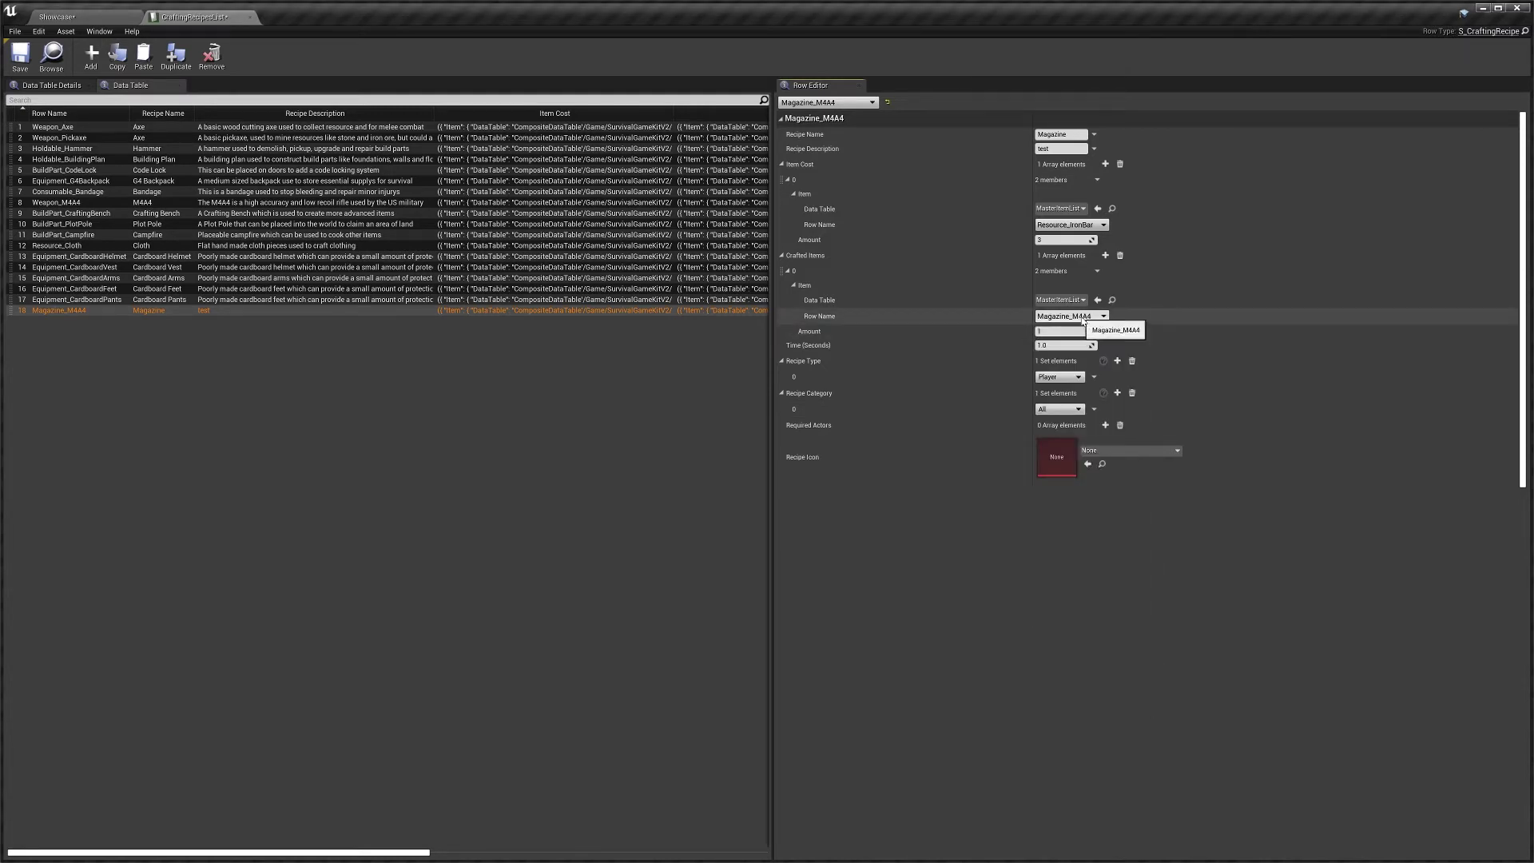
Set the recipe's crafting time to 5 seconds and add CraftingBench as a second Recipe Type element
click(1051, 347)
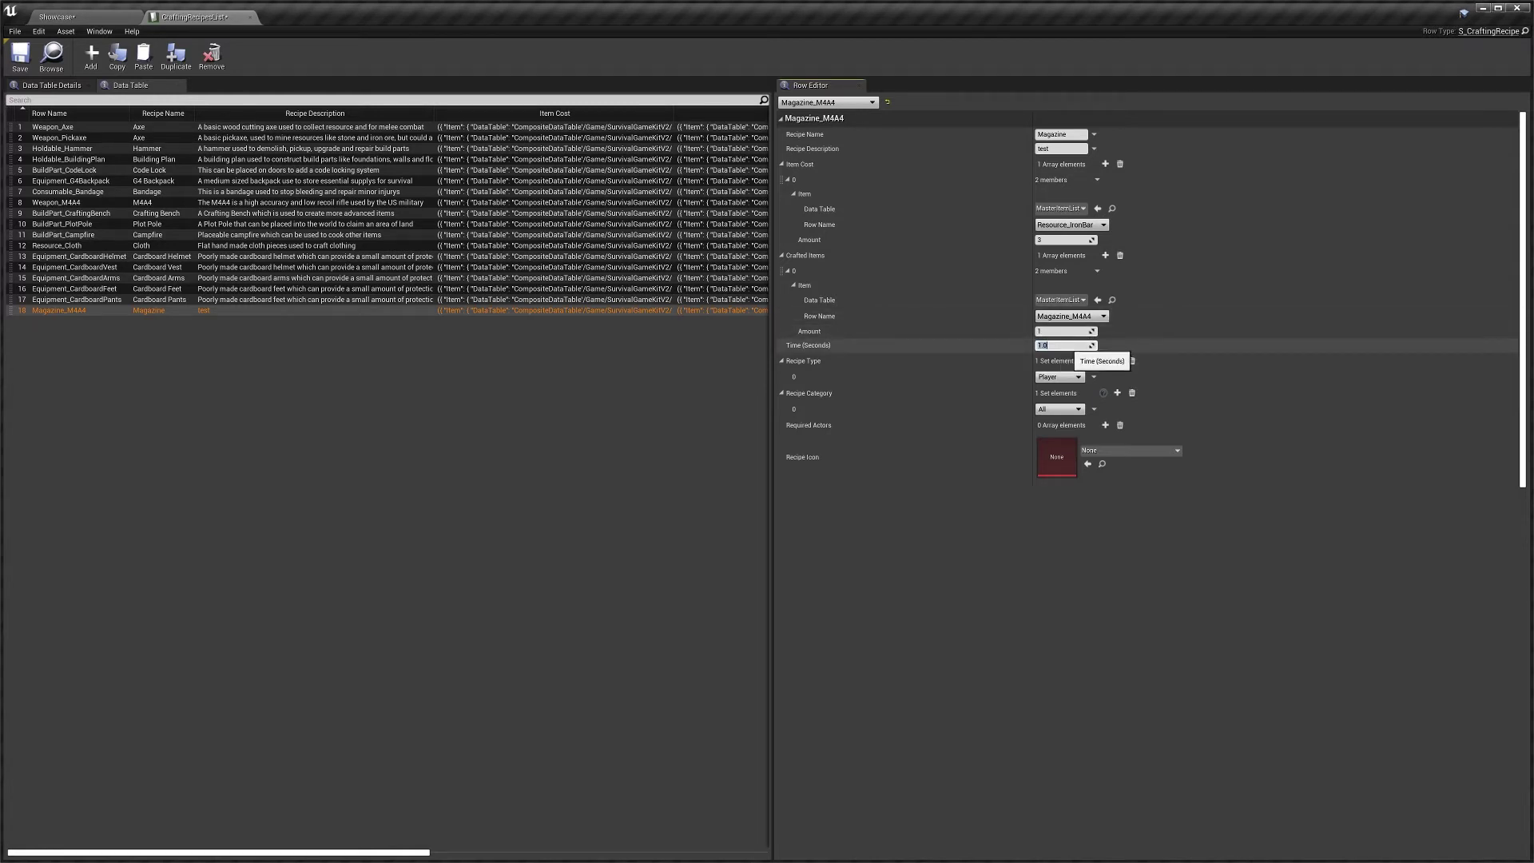
text(5)
key(Return)
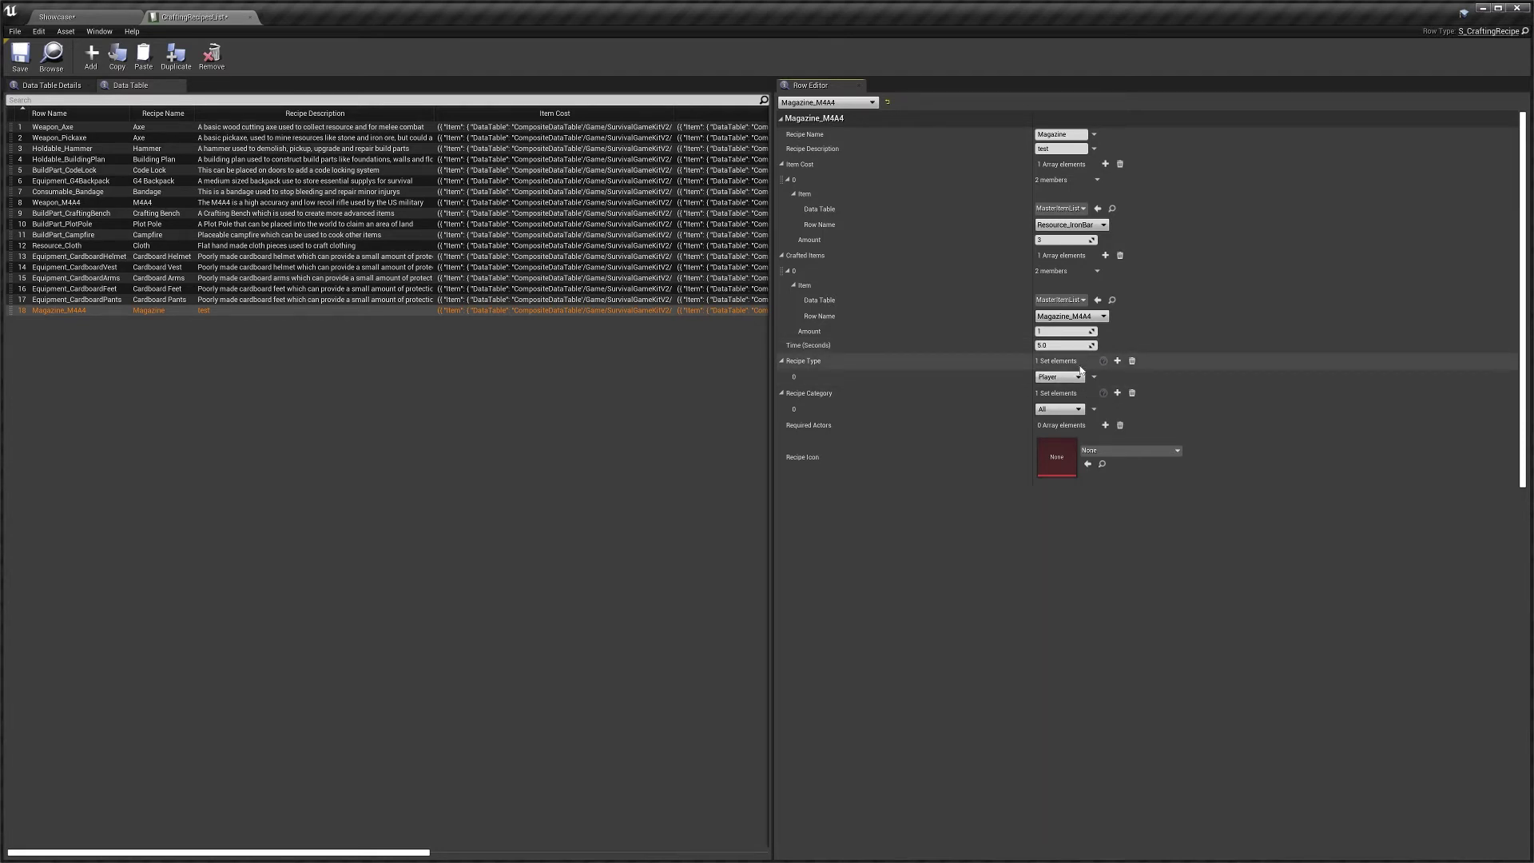
click(1116, 360)
click(1055, 393)
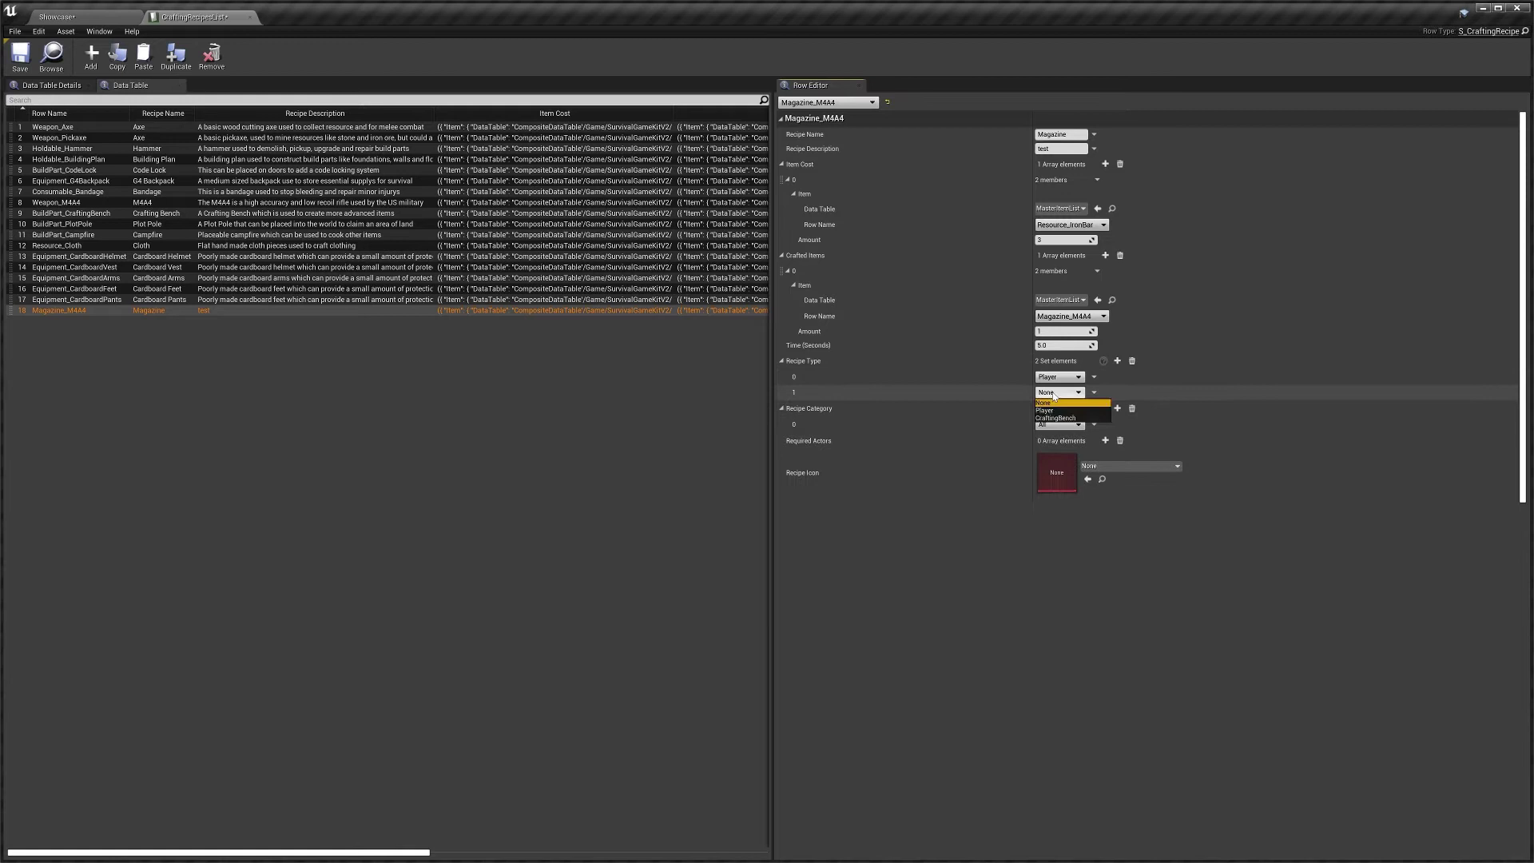
click(1056, 418)
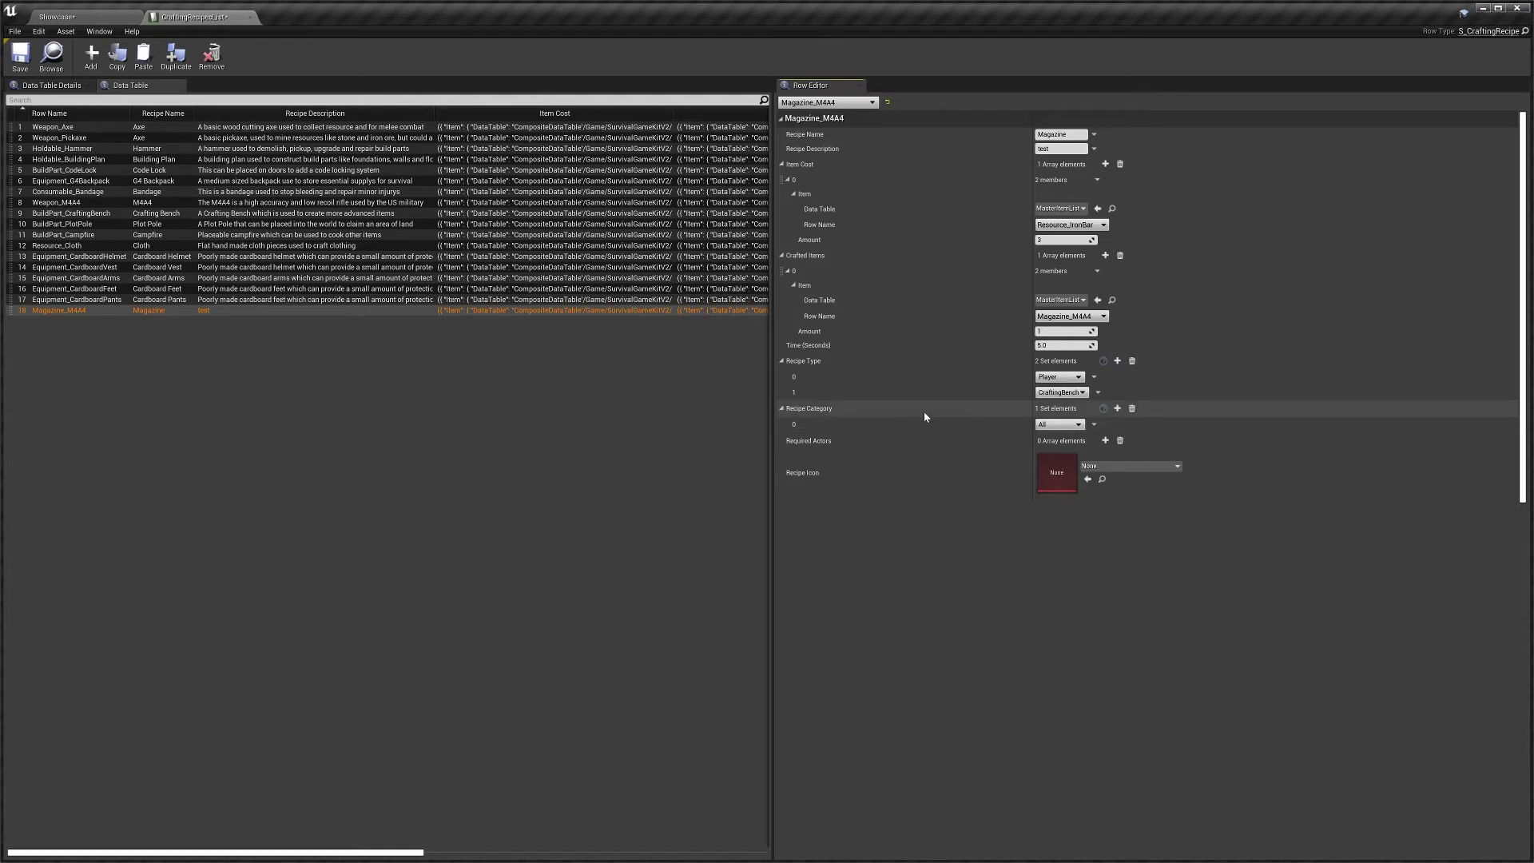
Add a second Recipe Category element to the magazine recipe and set it to Ammo
click(1117, 408)
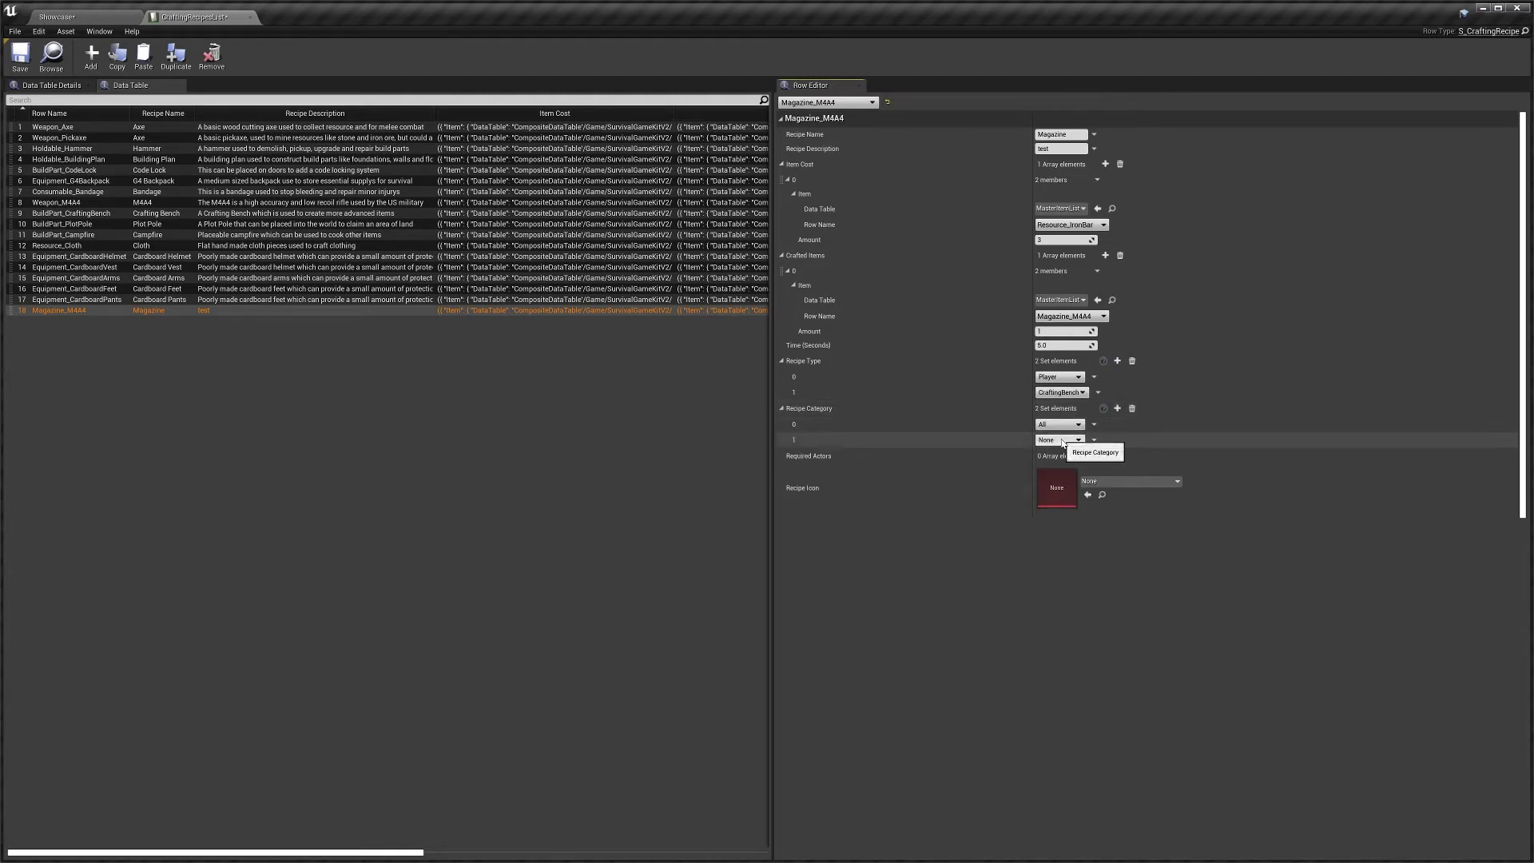
click(1063, 440)
click(1053, 467)
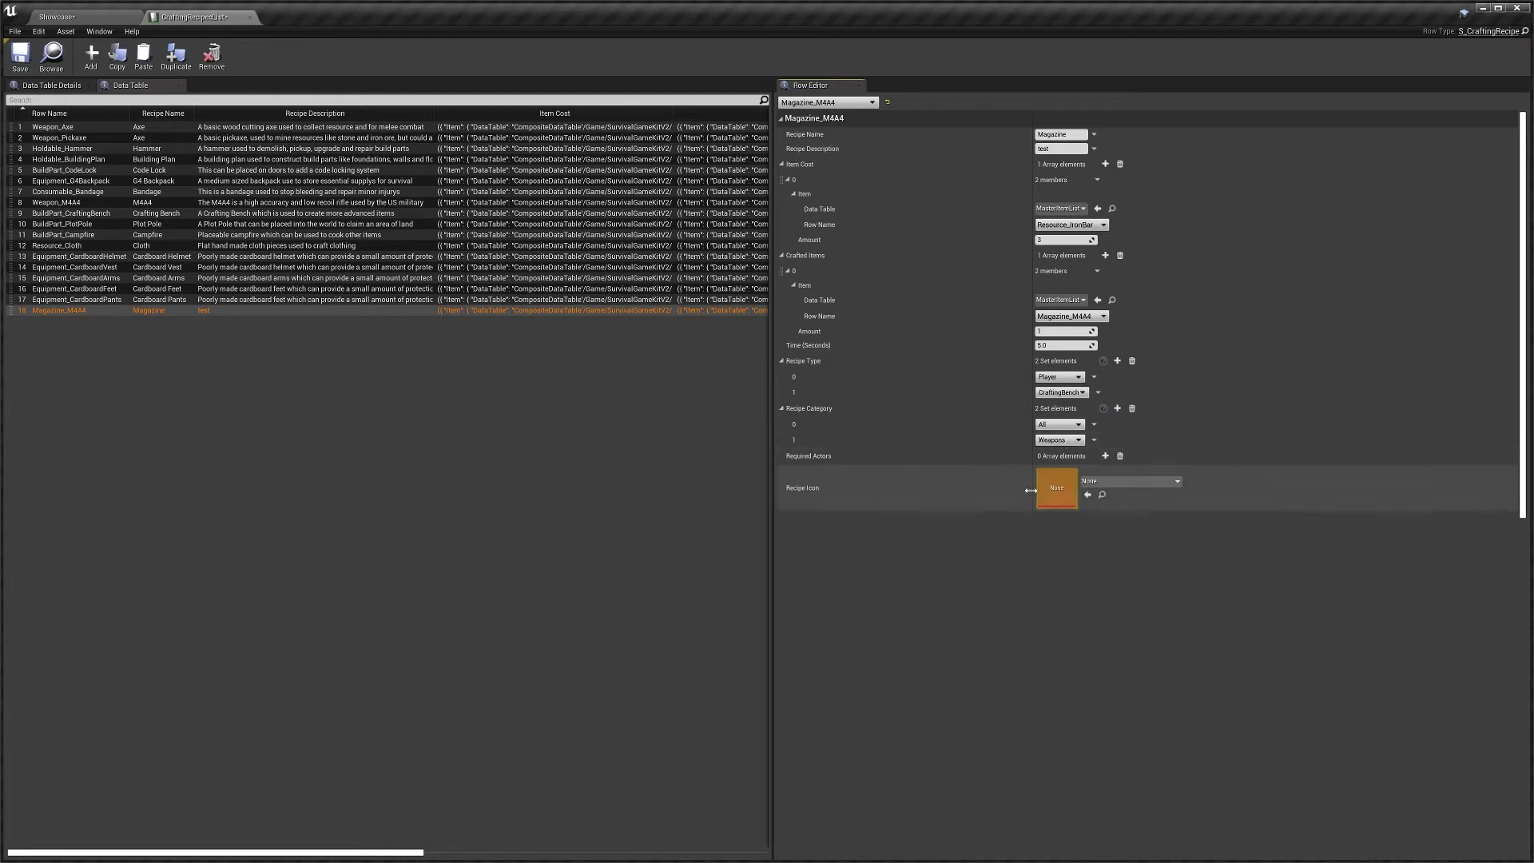
click(1058, 440)
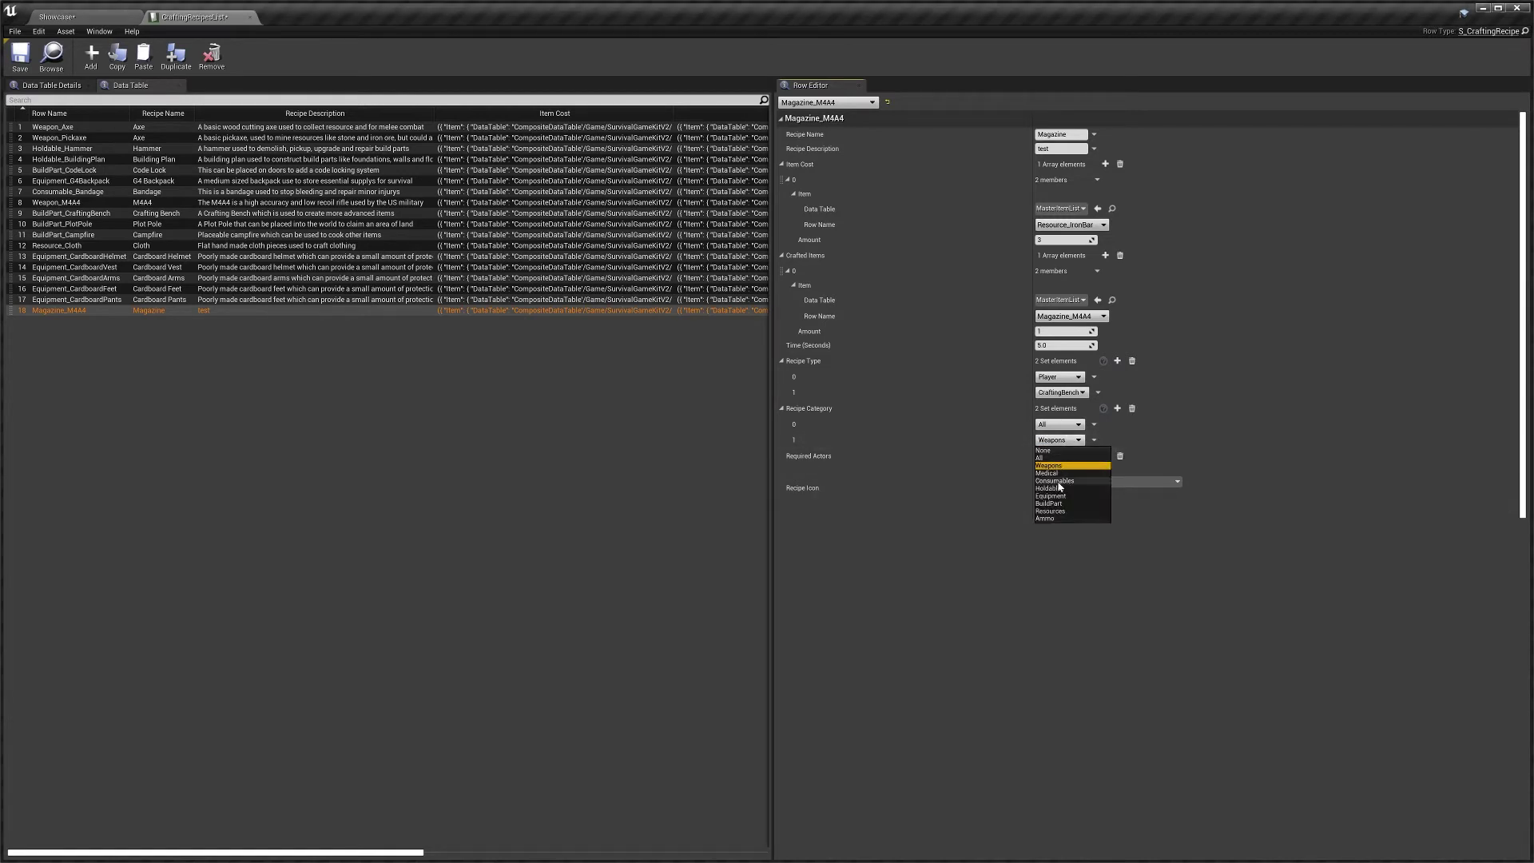
click(1057, 518)
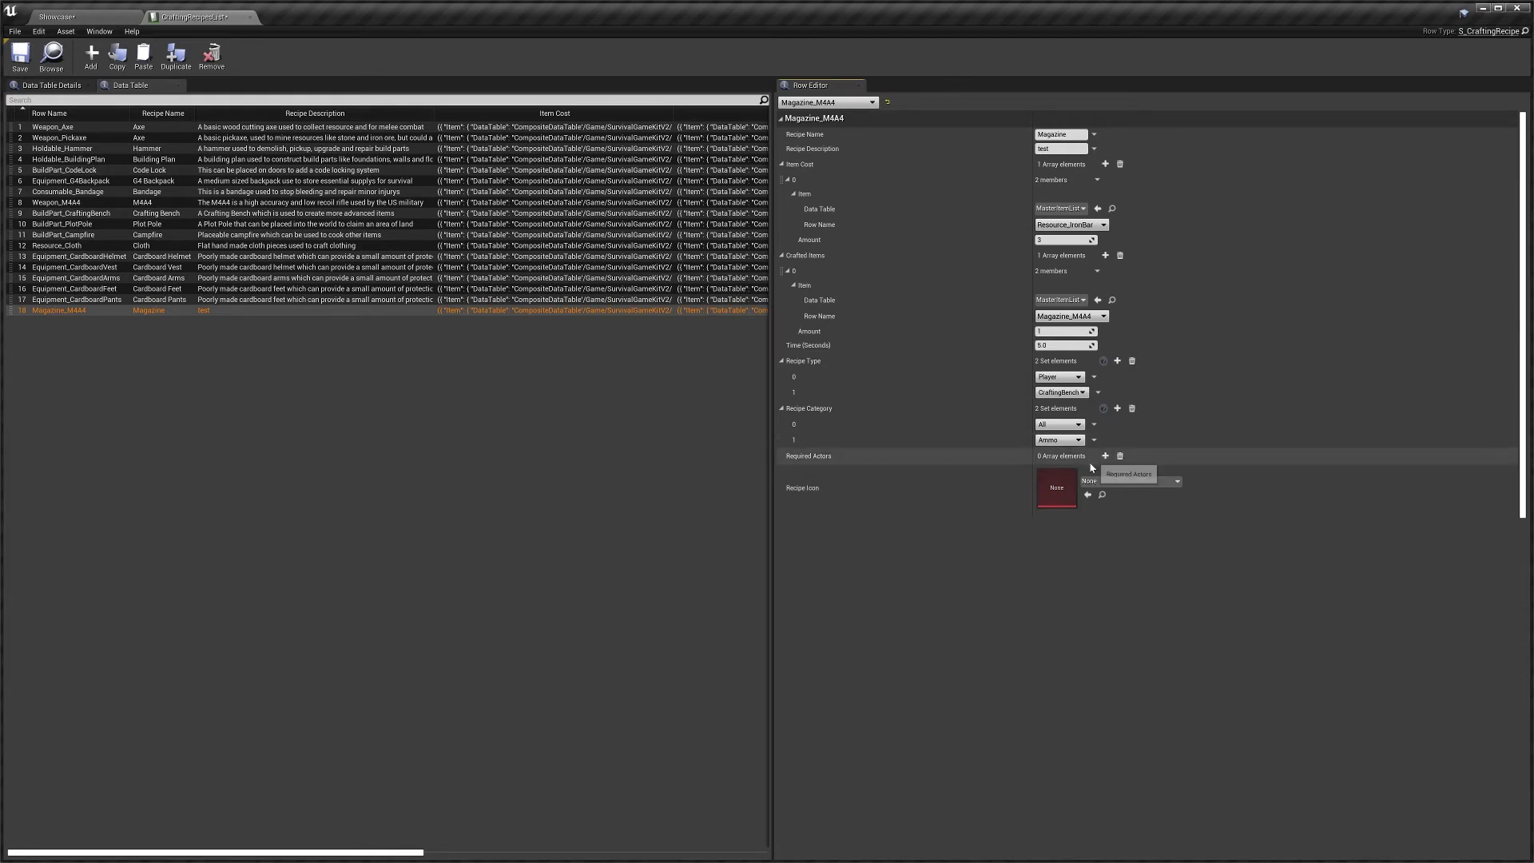
Find the "mag" textures and assign T_M4A4Mag_01_QuickSlotIcon as the recipe icon
click(1116, 482)
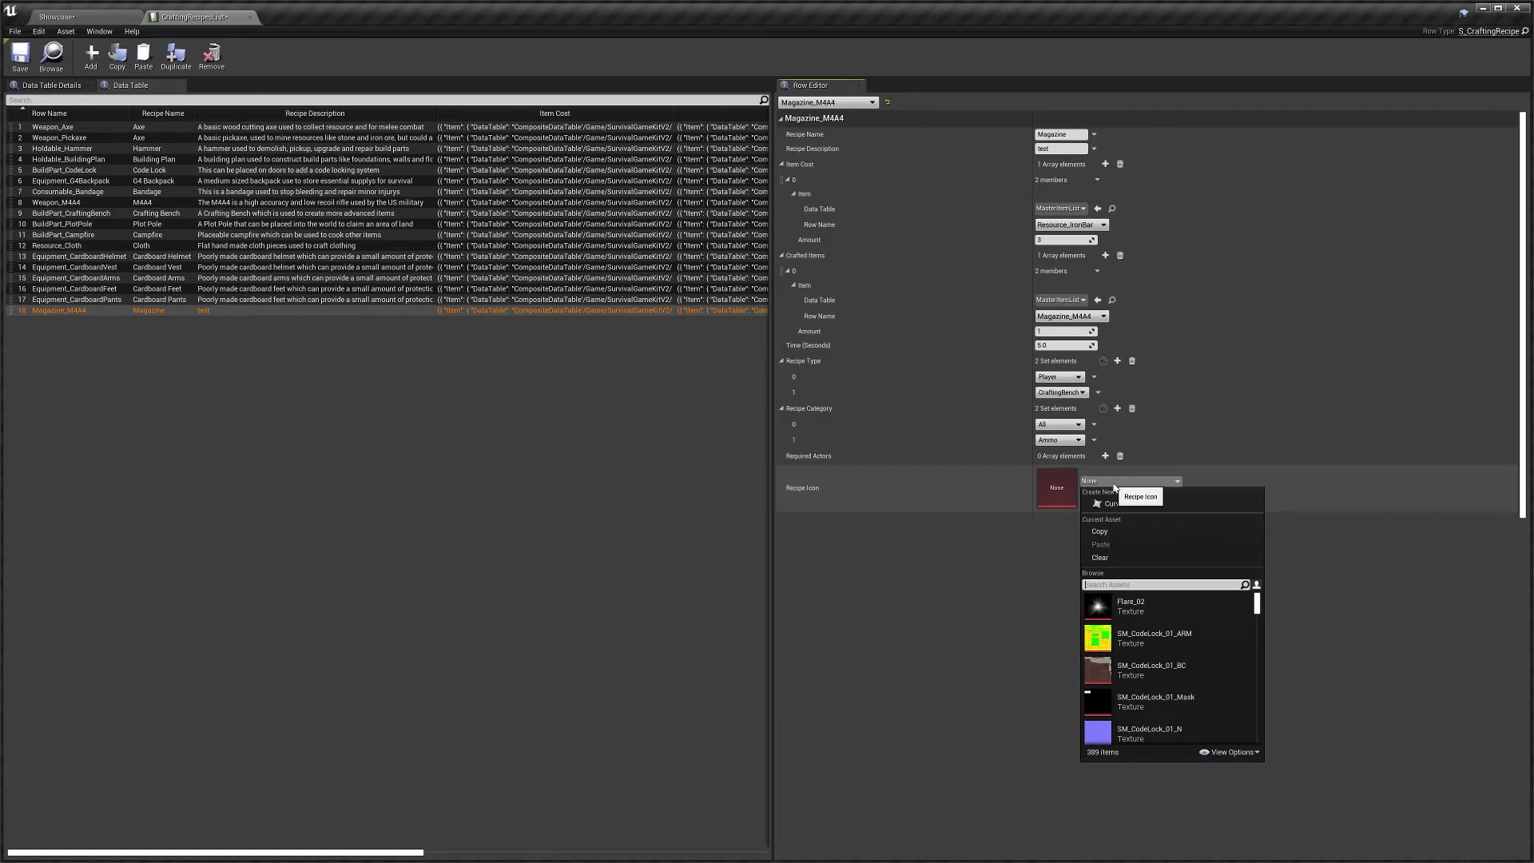
text(mag)
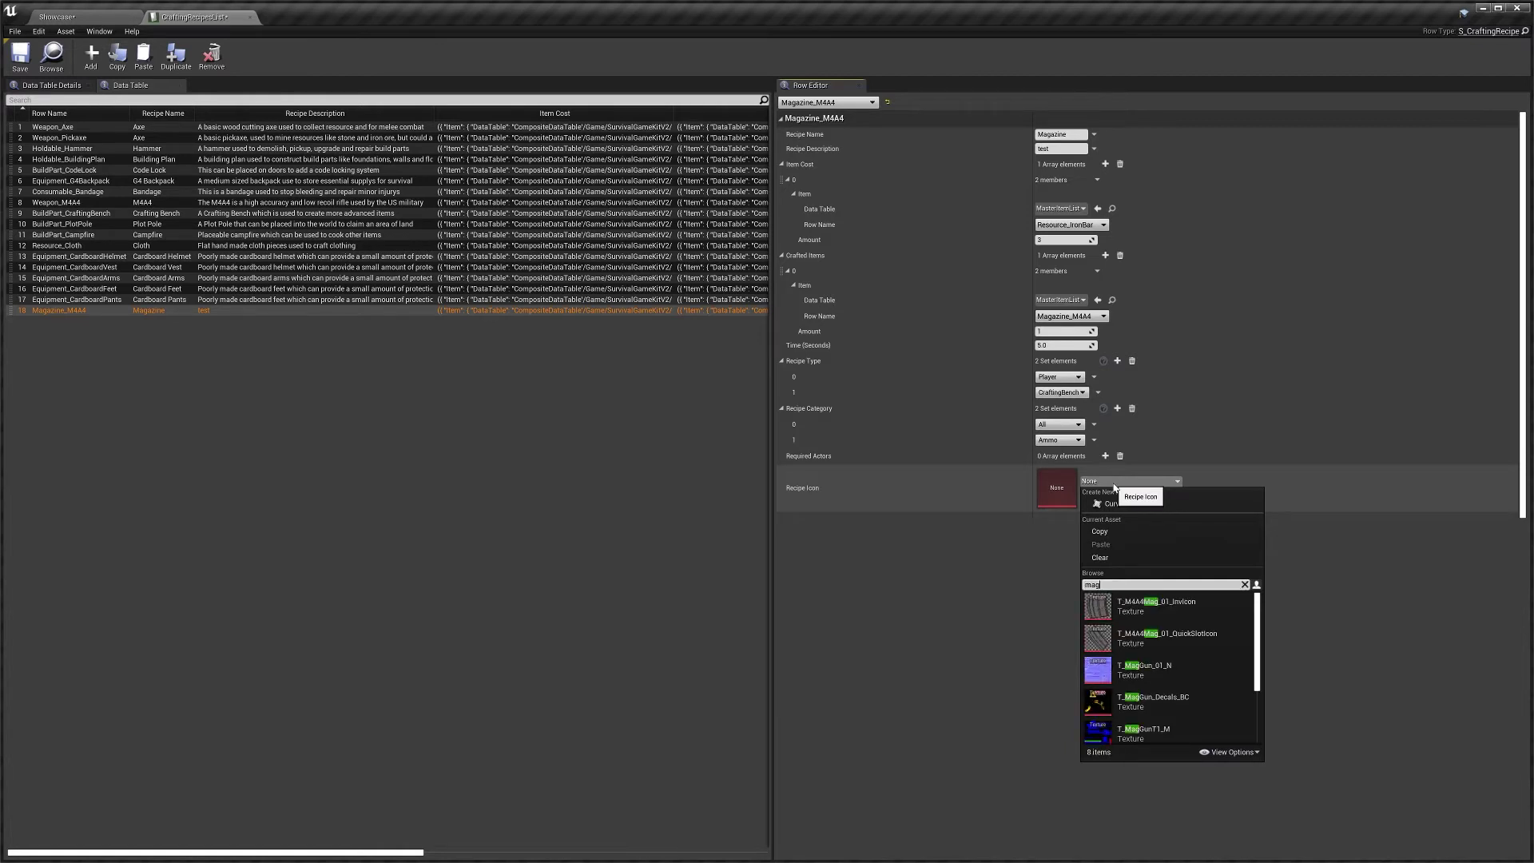
click(1150, 637)
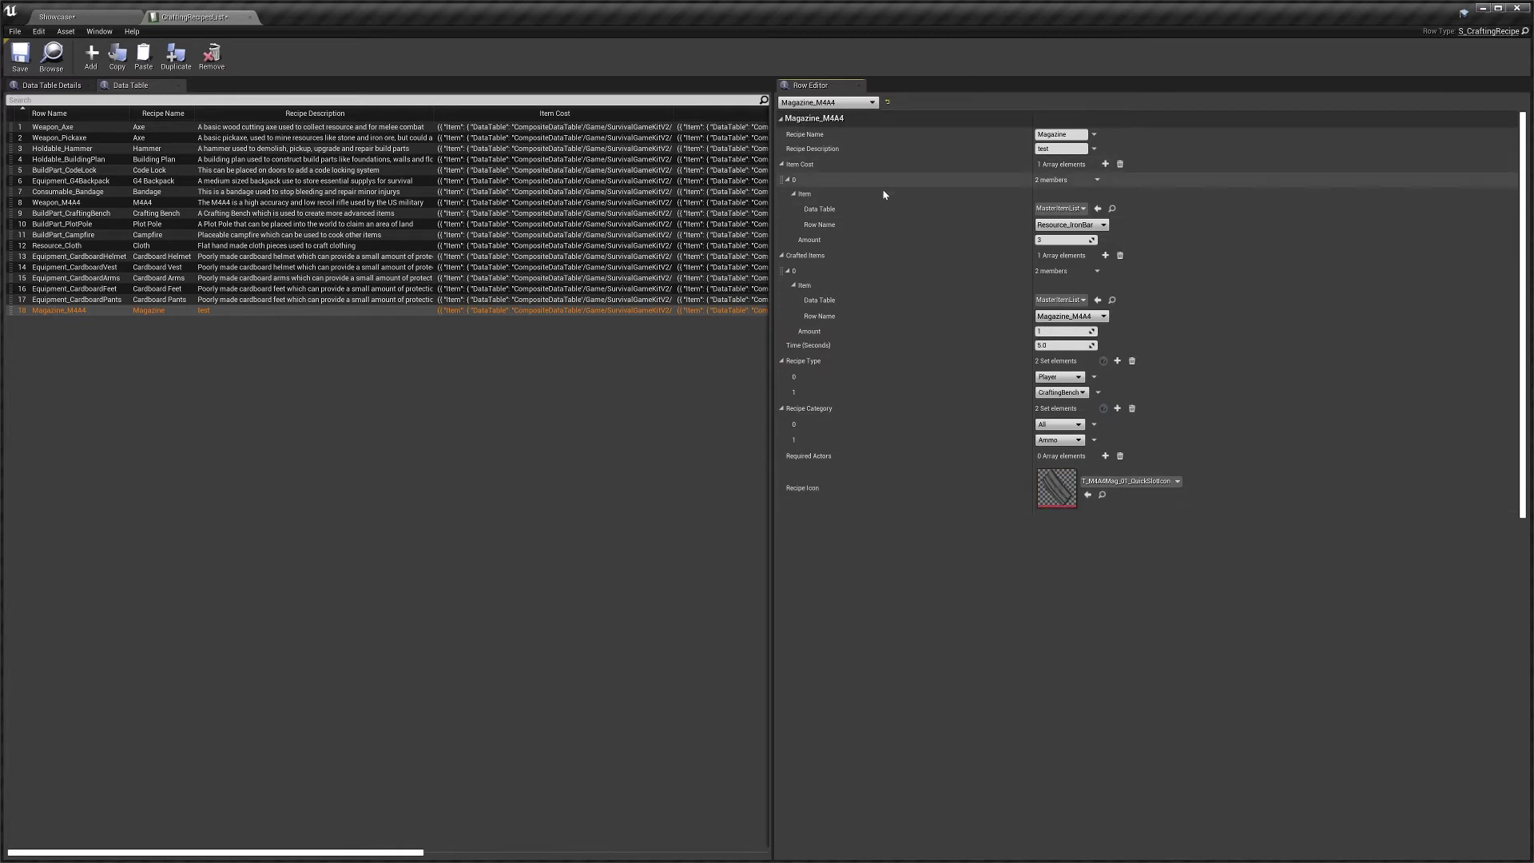
Play the Showcase level and check the Magazine recipe's cost and crafted item in the player's crafting list
click(64, 15)
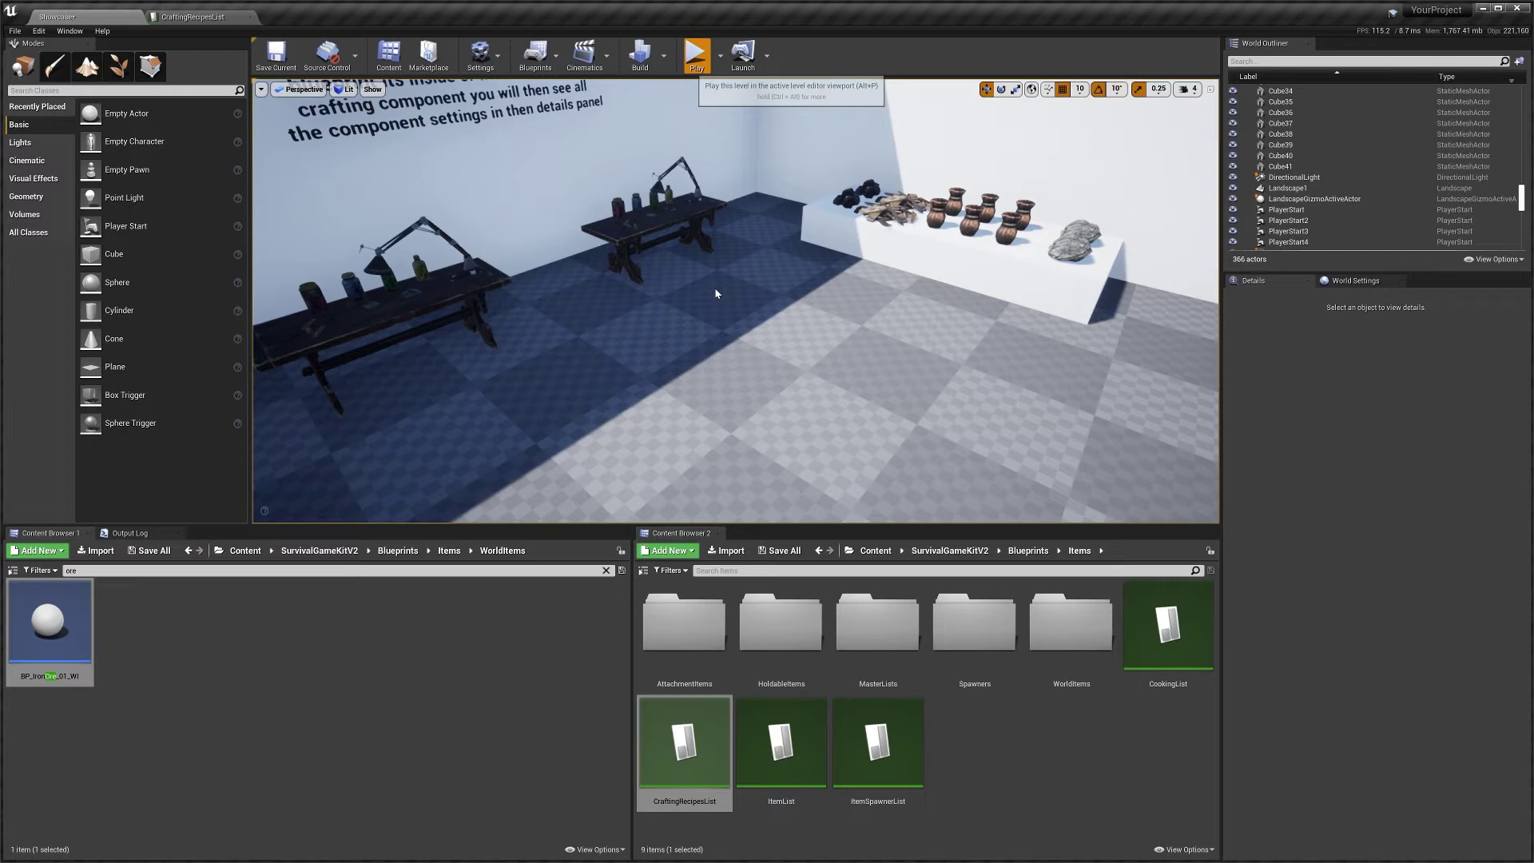
key(alt+p)
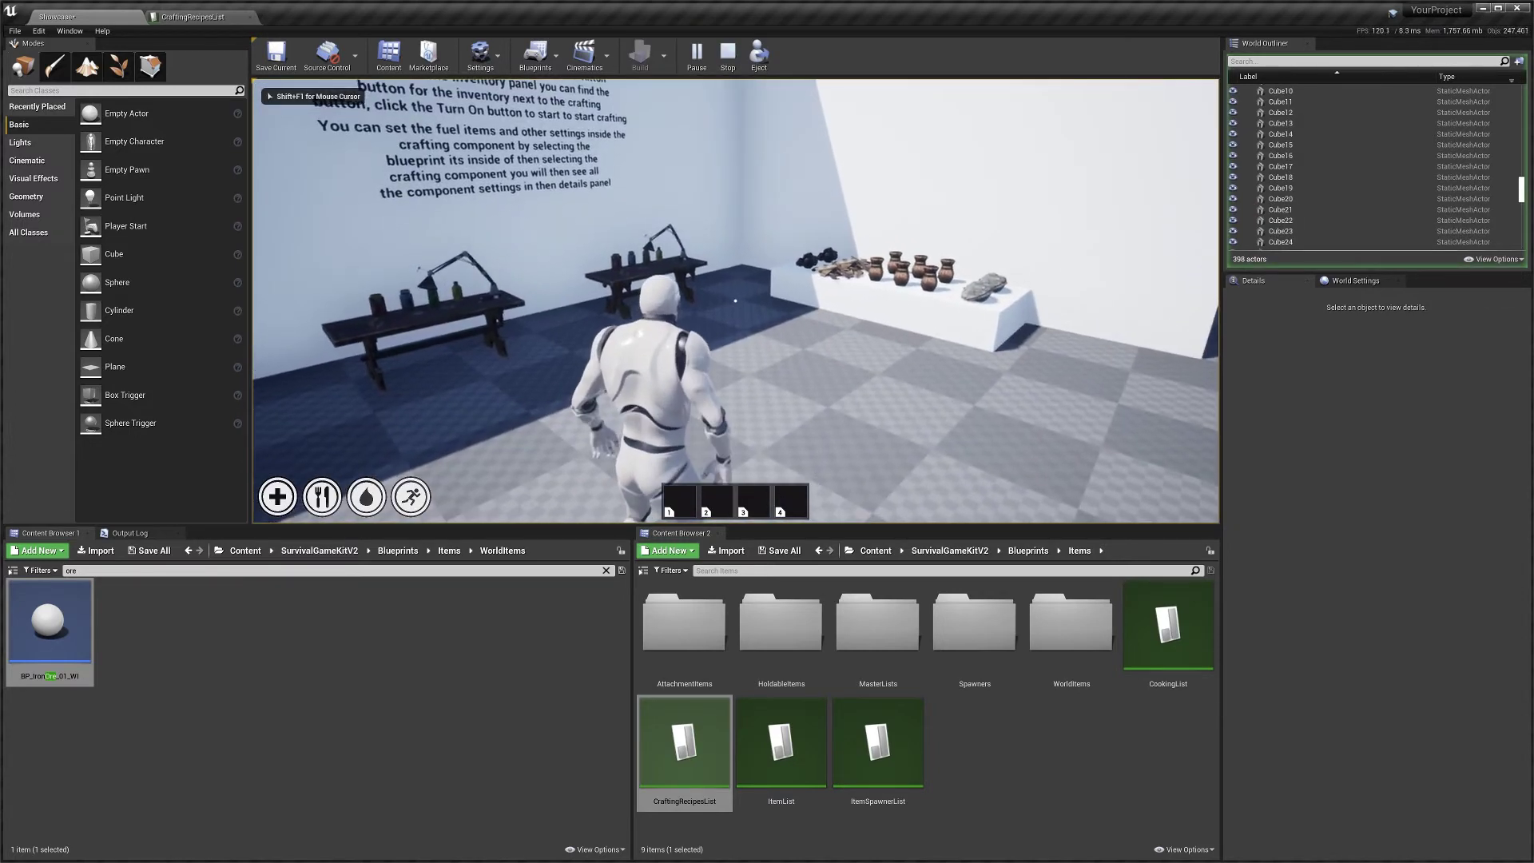
key(Tab)
click(435, 121)
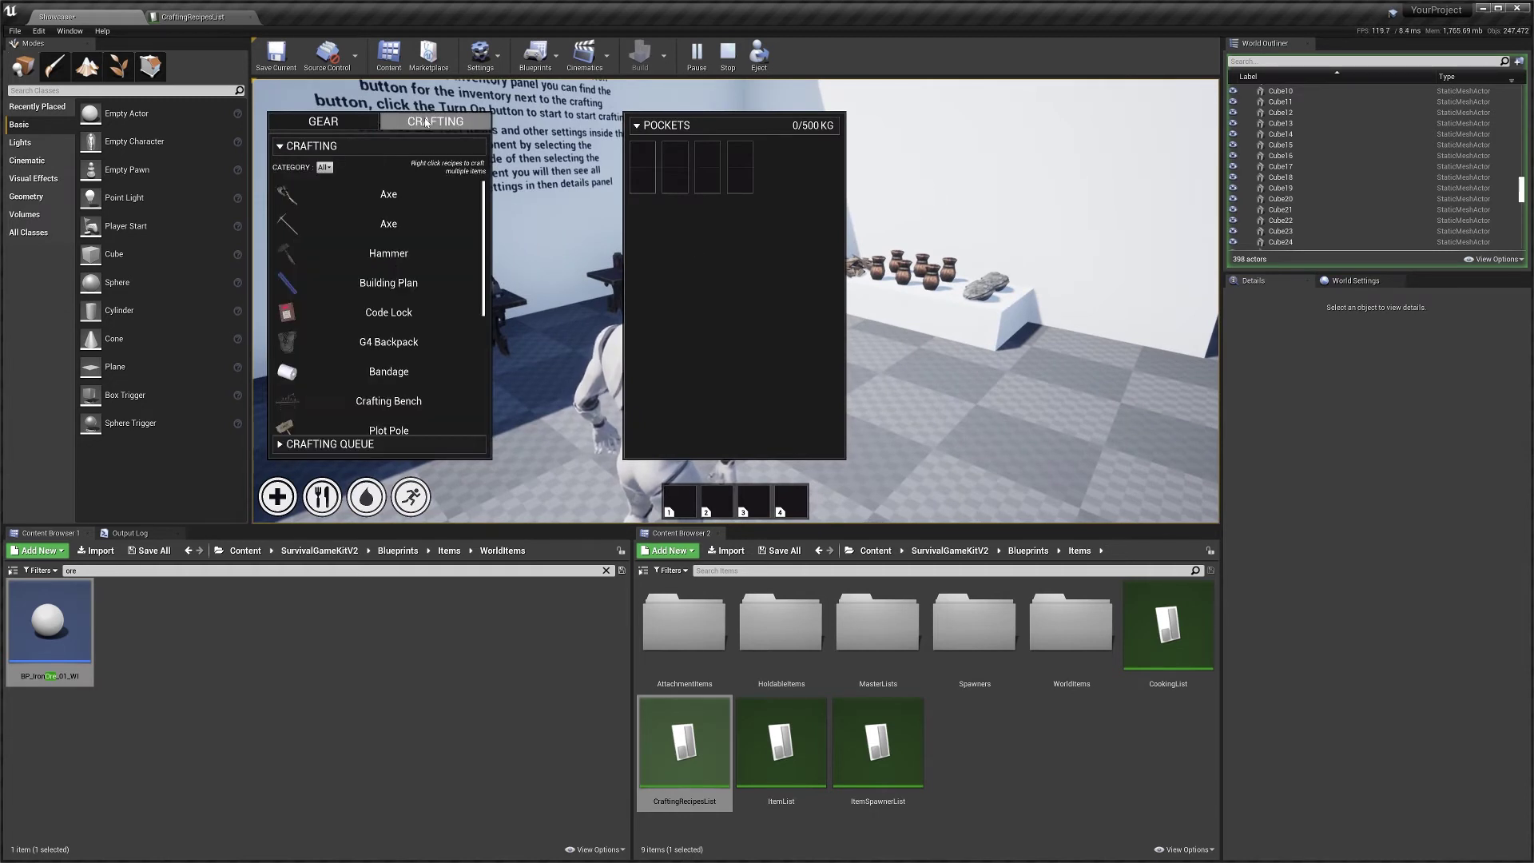
mouse_move(481, 209)
scroll(480, 209, down, 5)
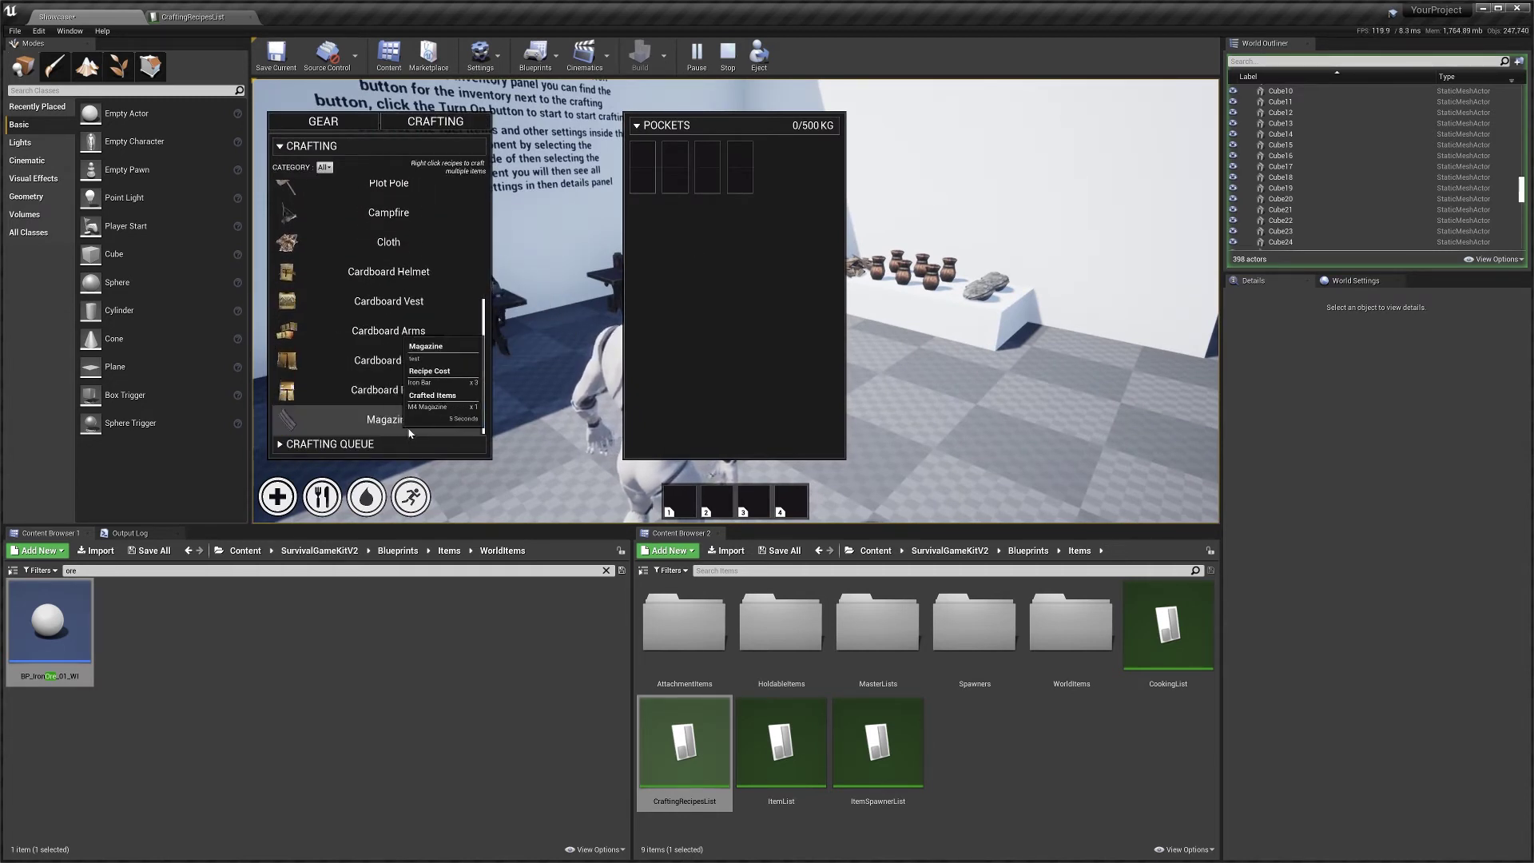
mouse_move(438, 422)
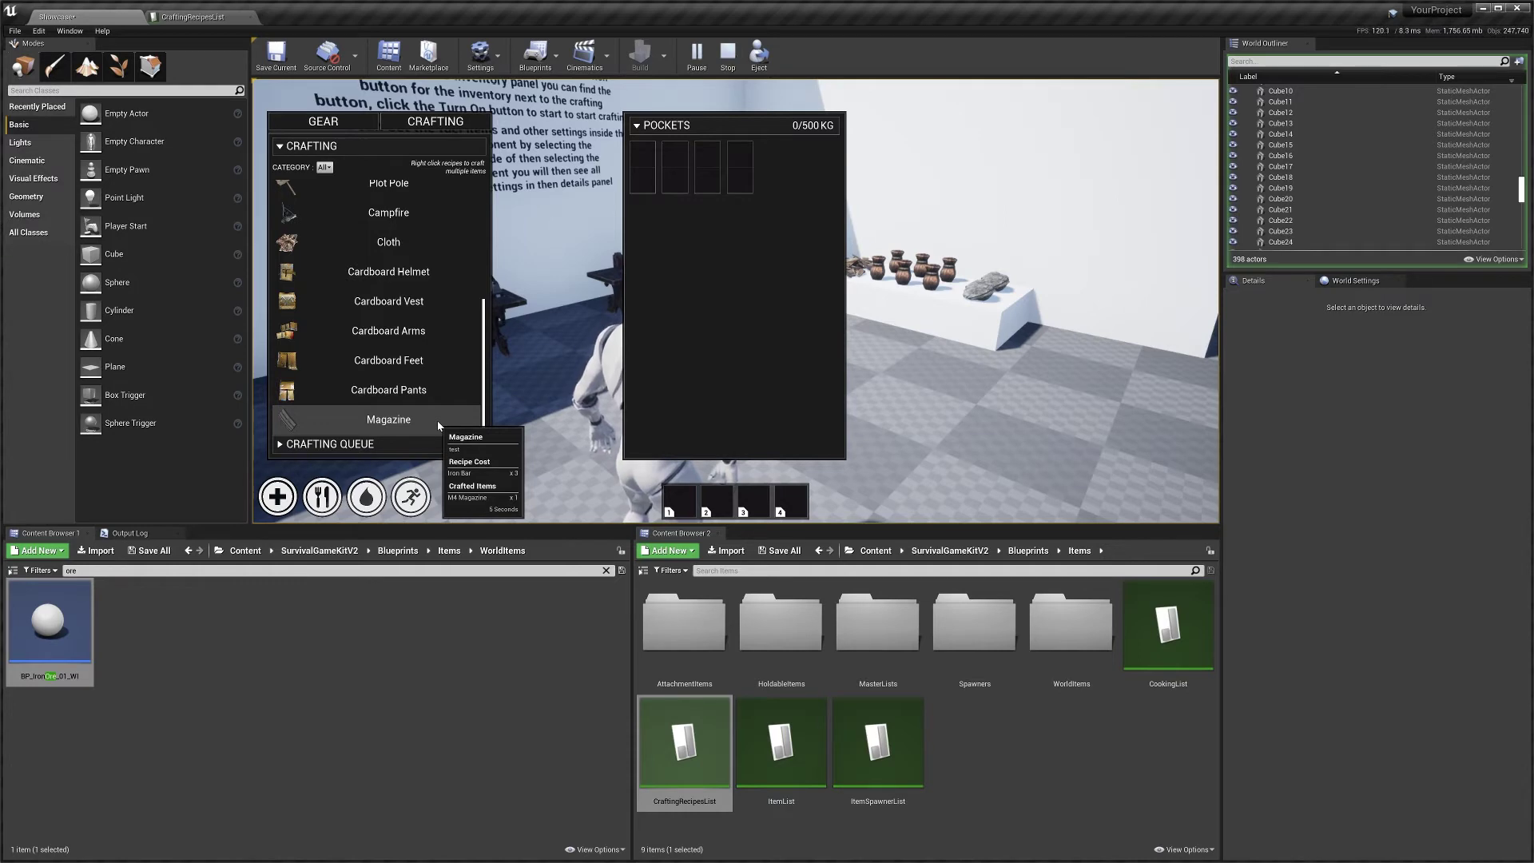
key(Tab)
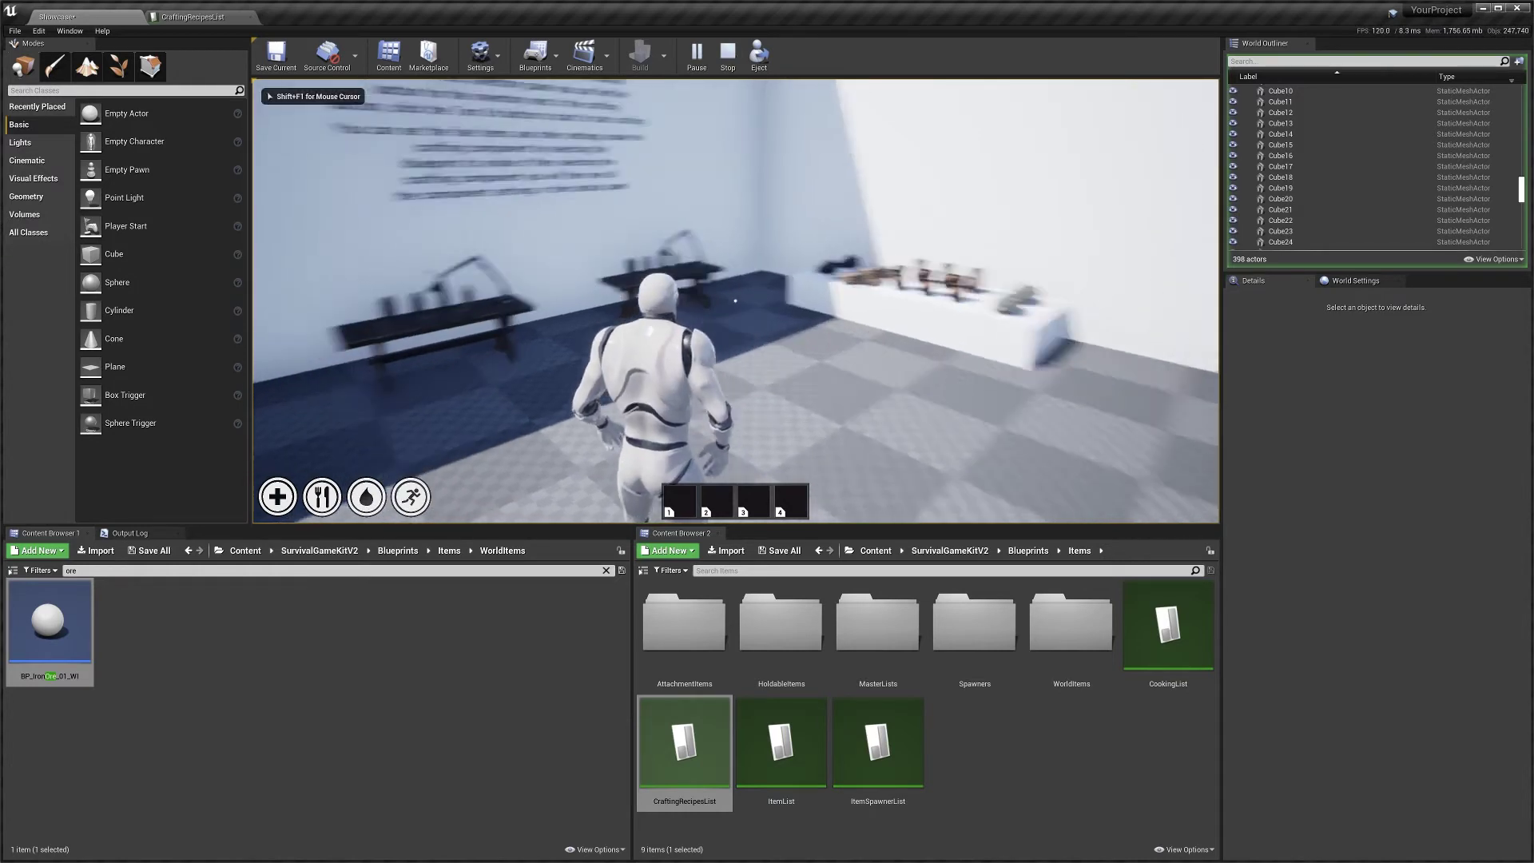
Check the Magazine recipe in the crafting bench's own crafting list, and stop the play session
key(Tab)
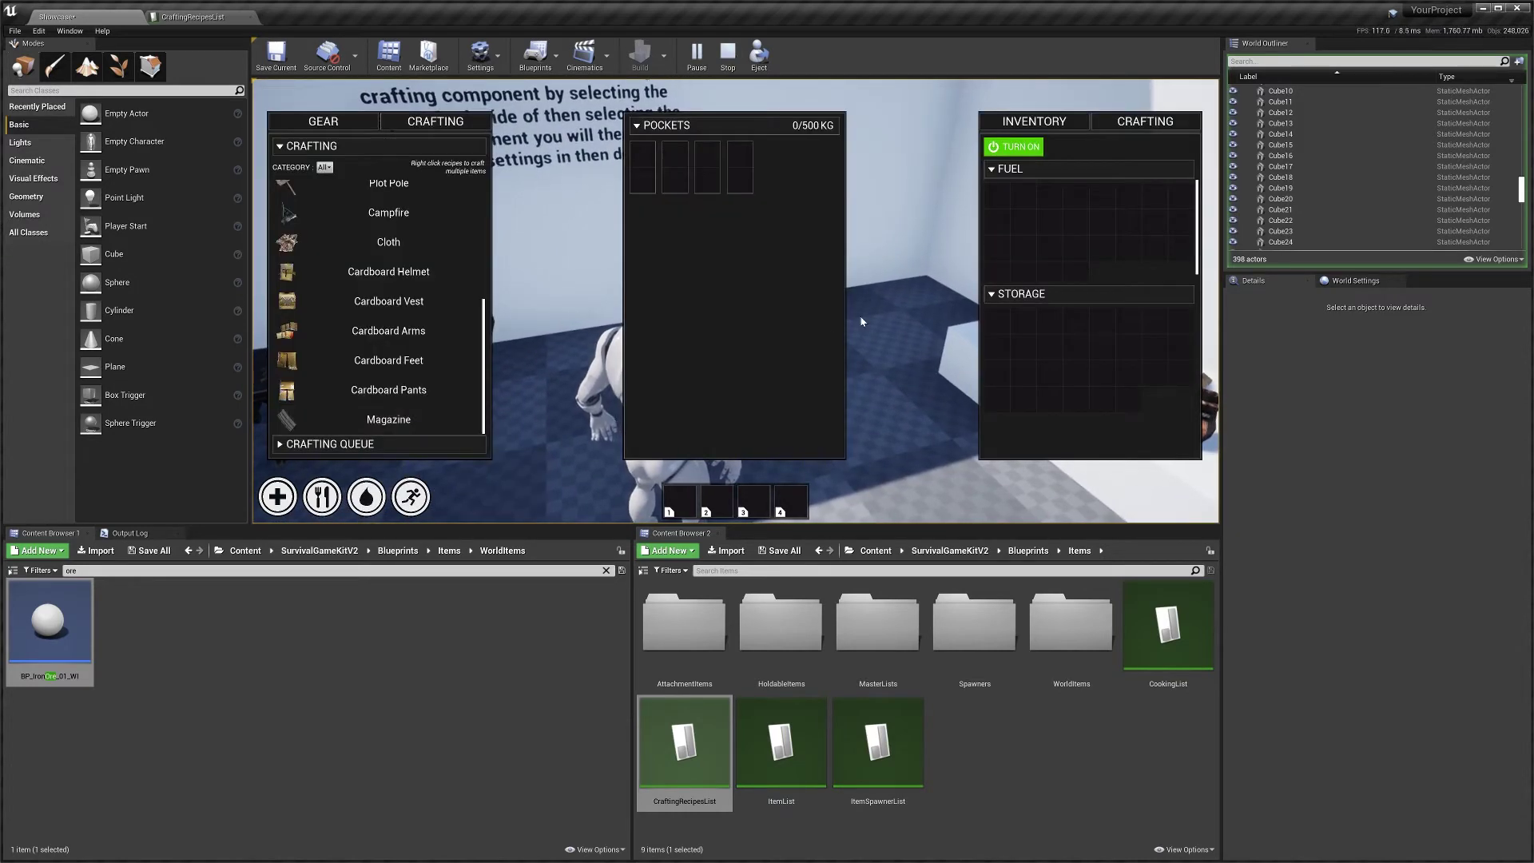
click(1145, 121)
mouse_move(1048, 236)
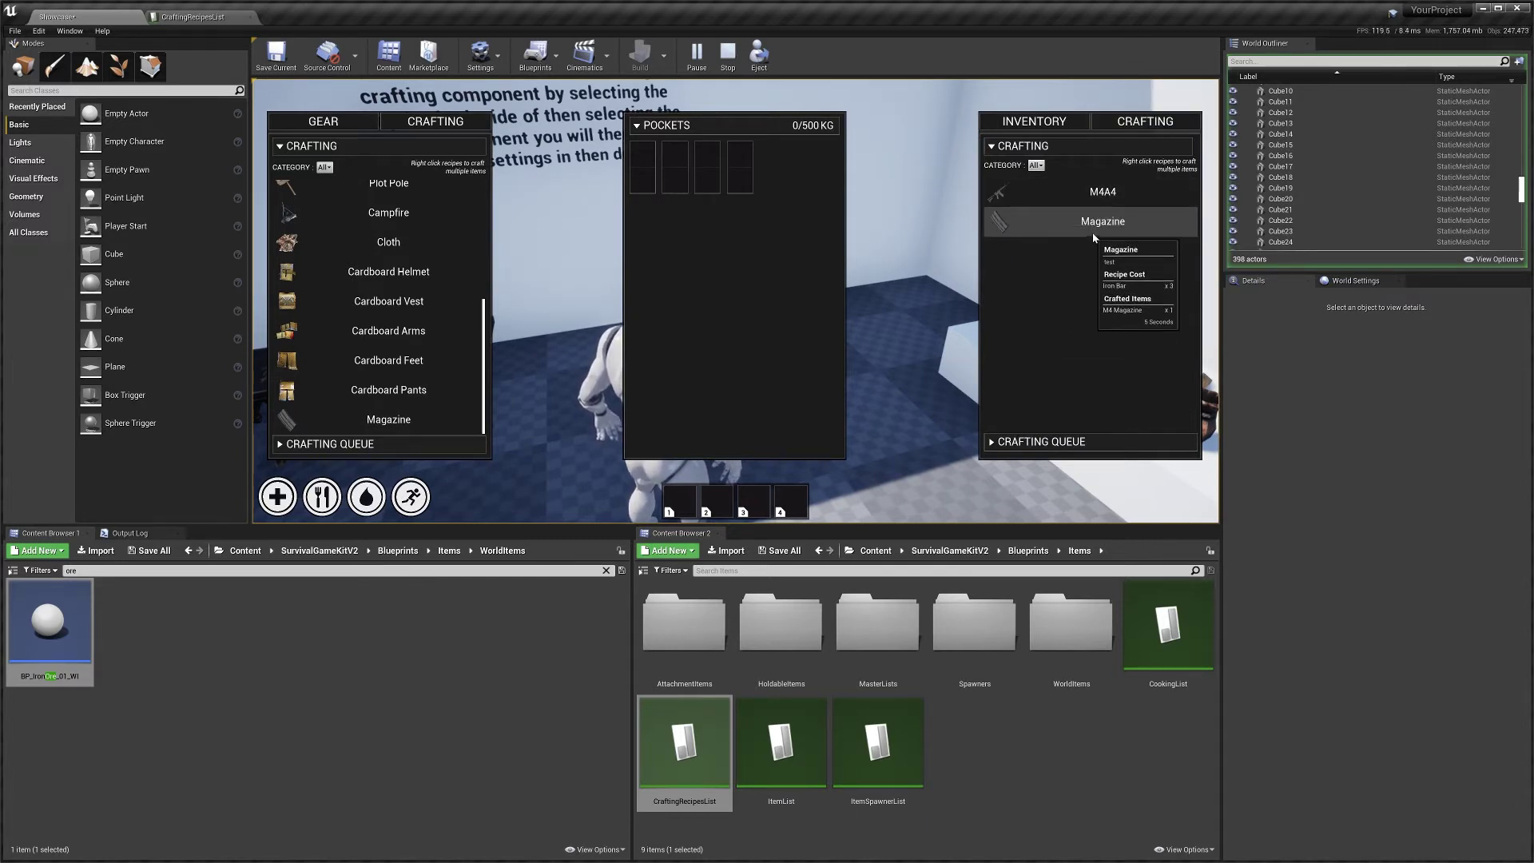
key(Tab)
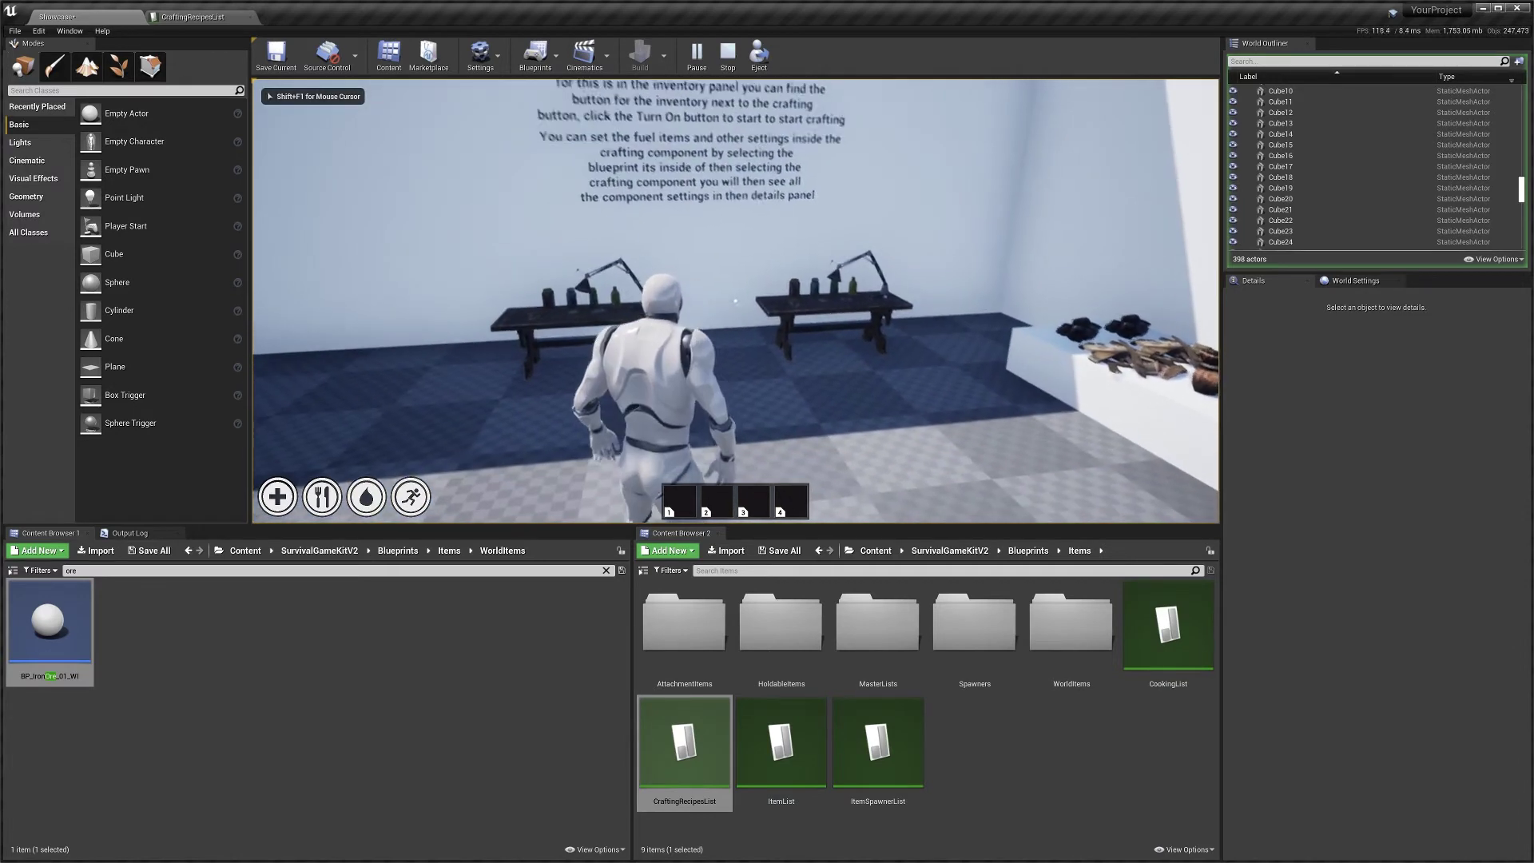
key(Escape)
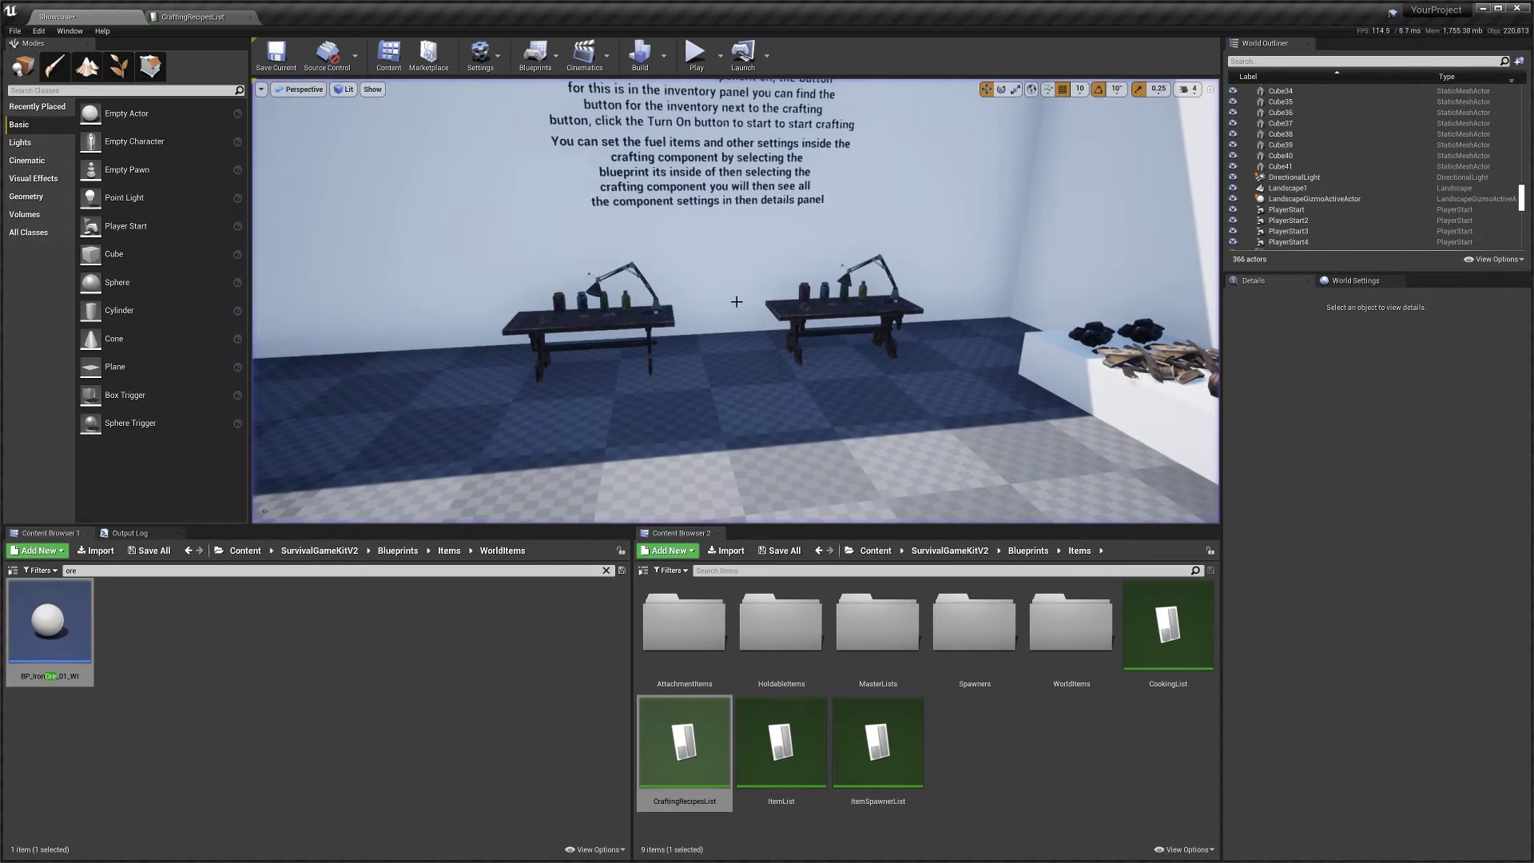
Find the player inventory blueprint in the kit's Blueprints folder and open BP_PlayerInventory
click(1028, 550)
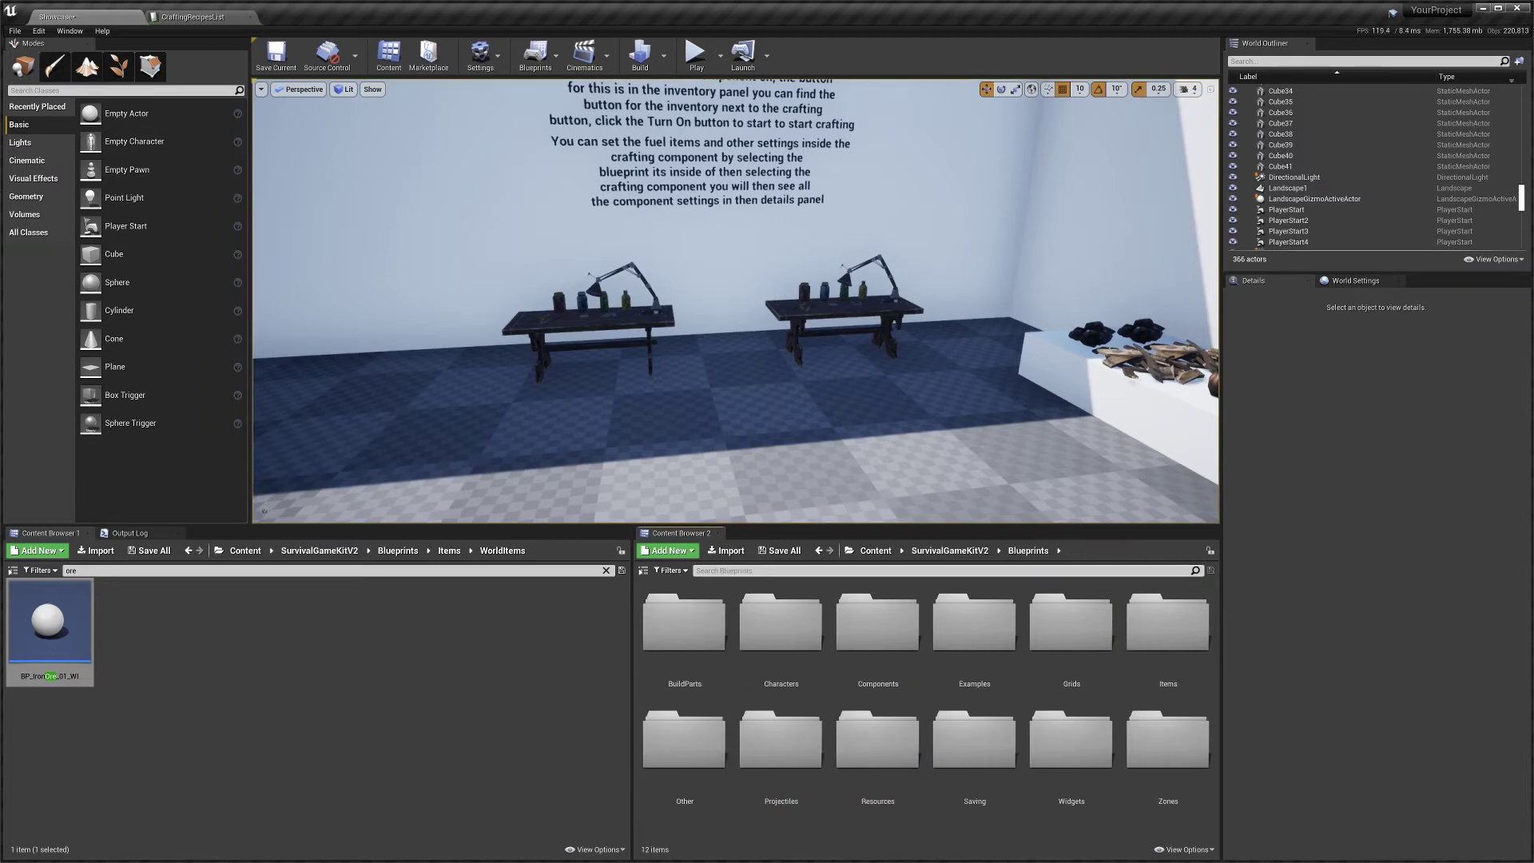
text(player)
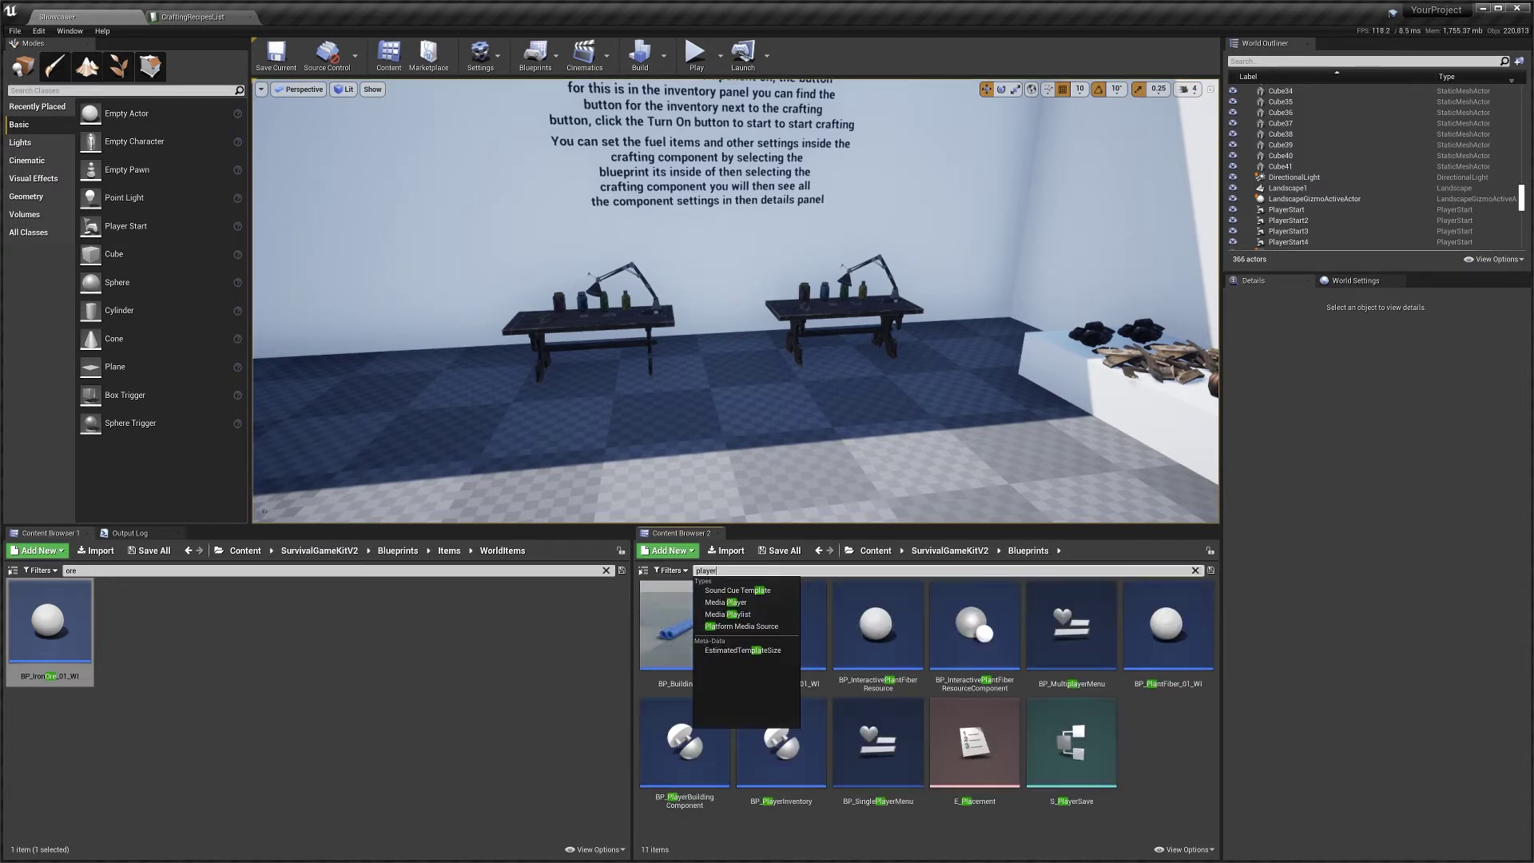
text(inven)
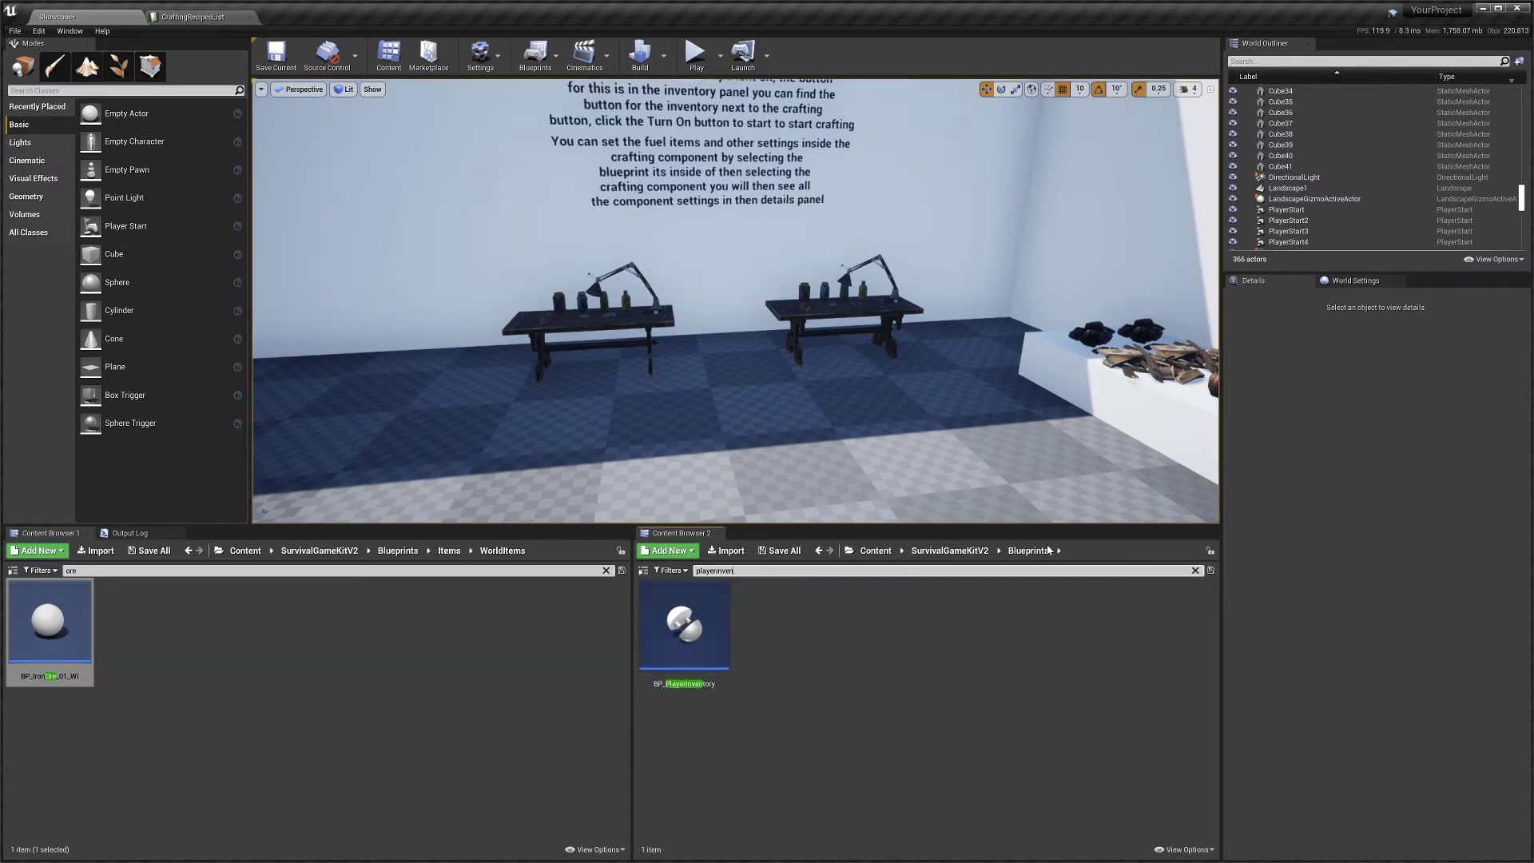
double_click(664, 635)
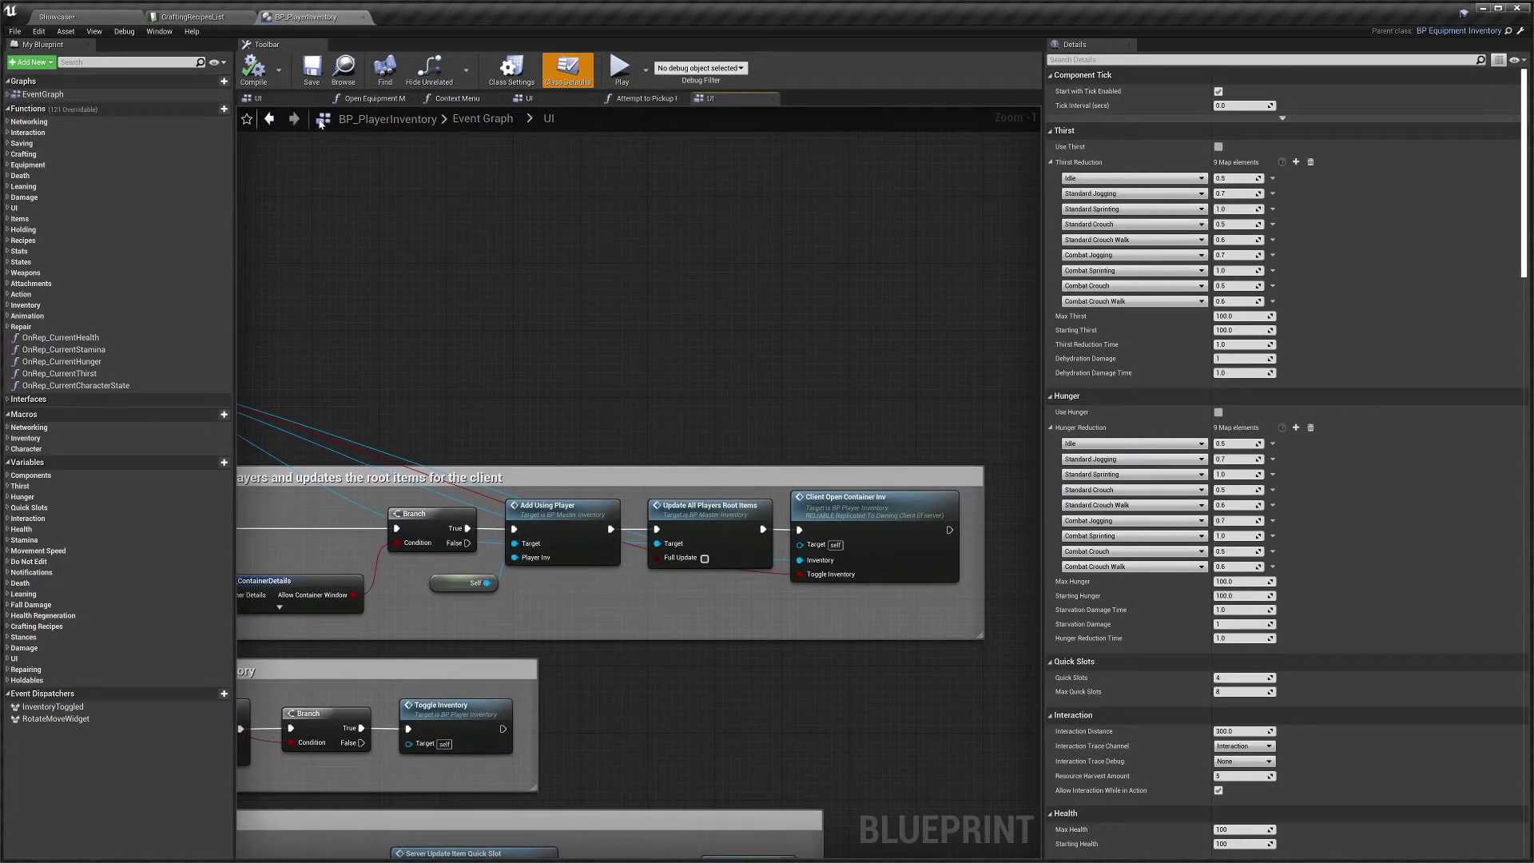
Filter BP_PlayerInventory's class defaults by "recipe" and enable Use Learnable Recipes
click(79, 95)
scroll(741, 374, down, 2)
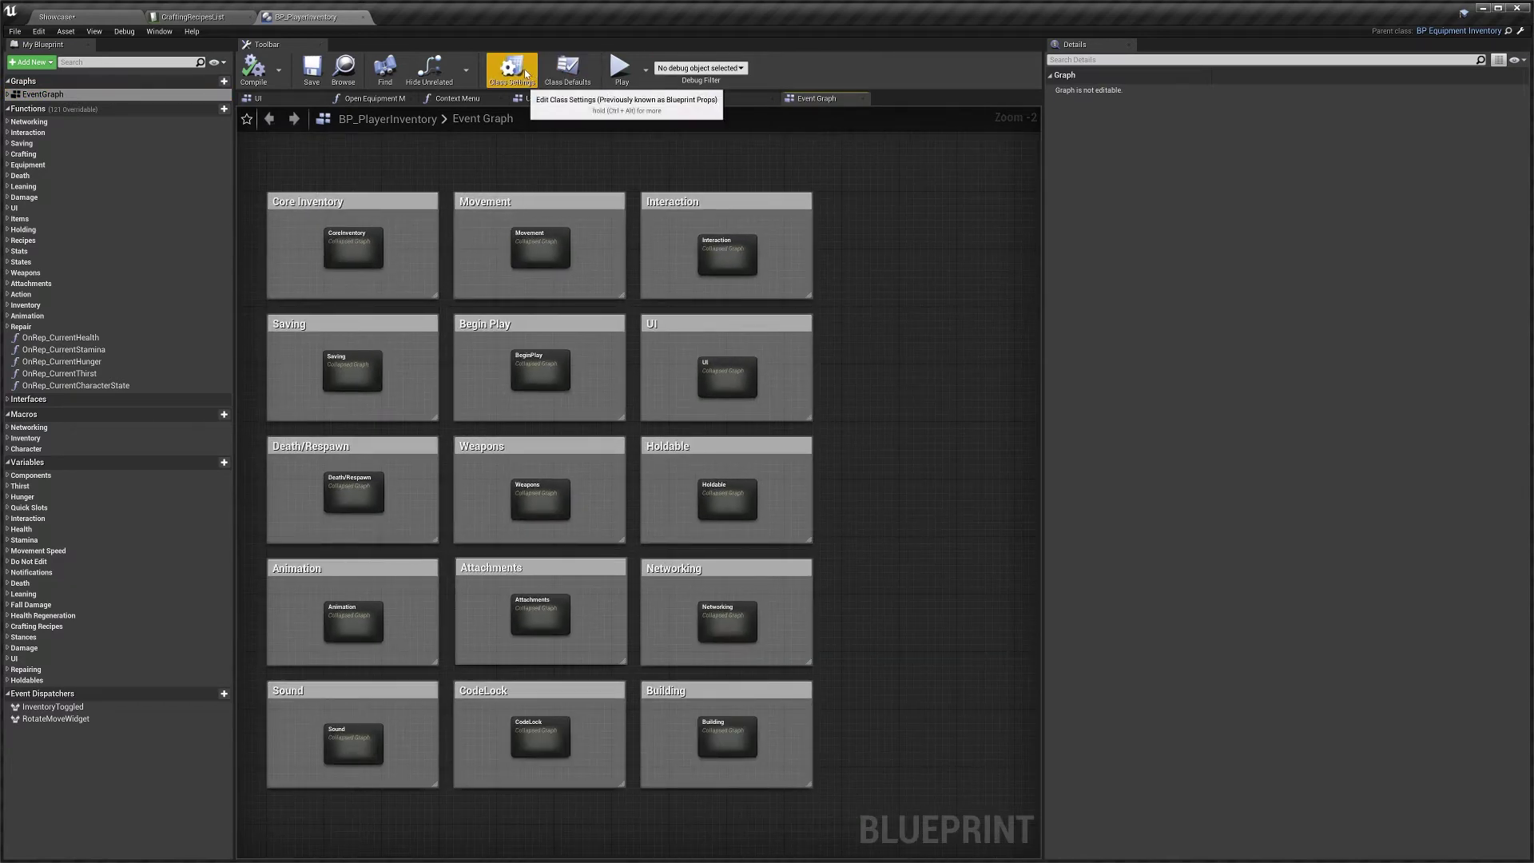
click(567, 69)
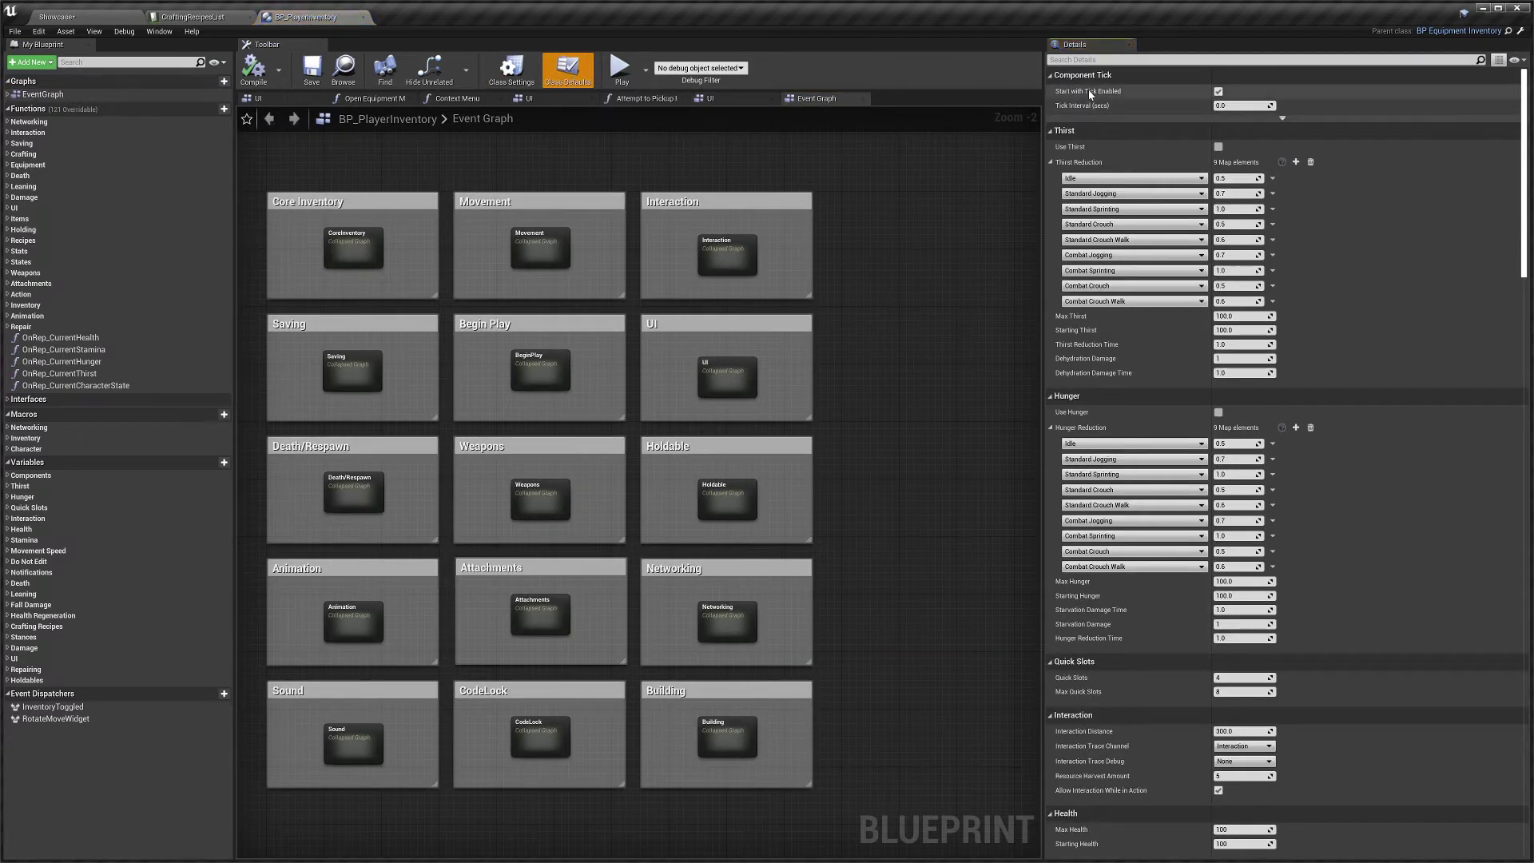
text(recipe)
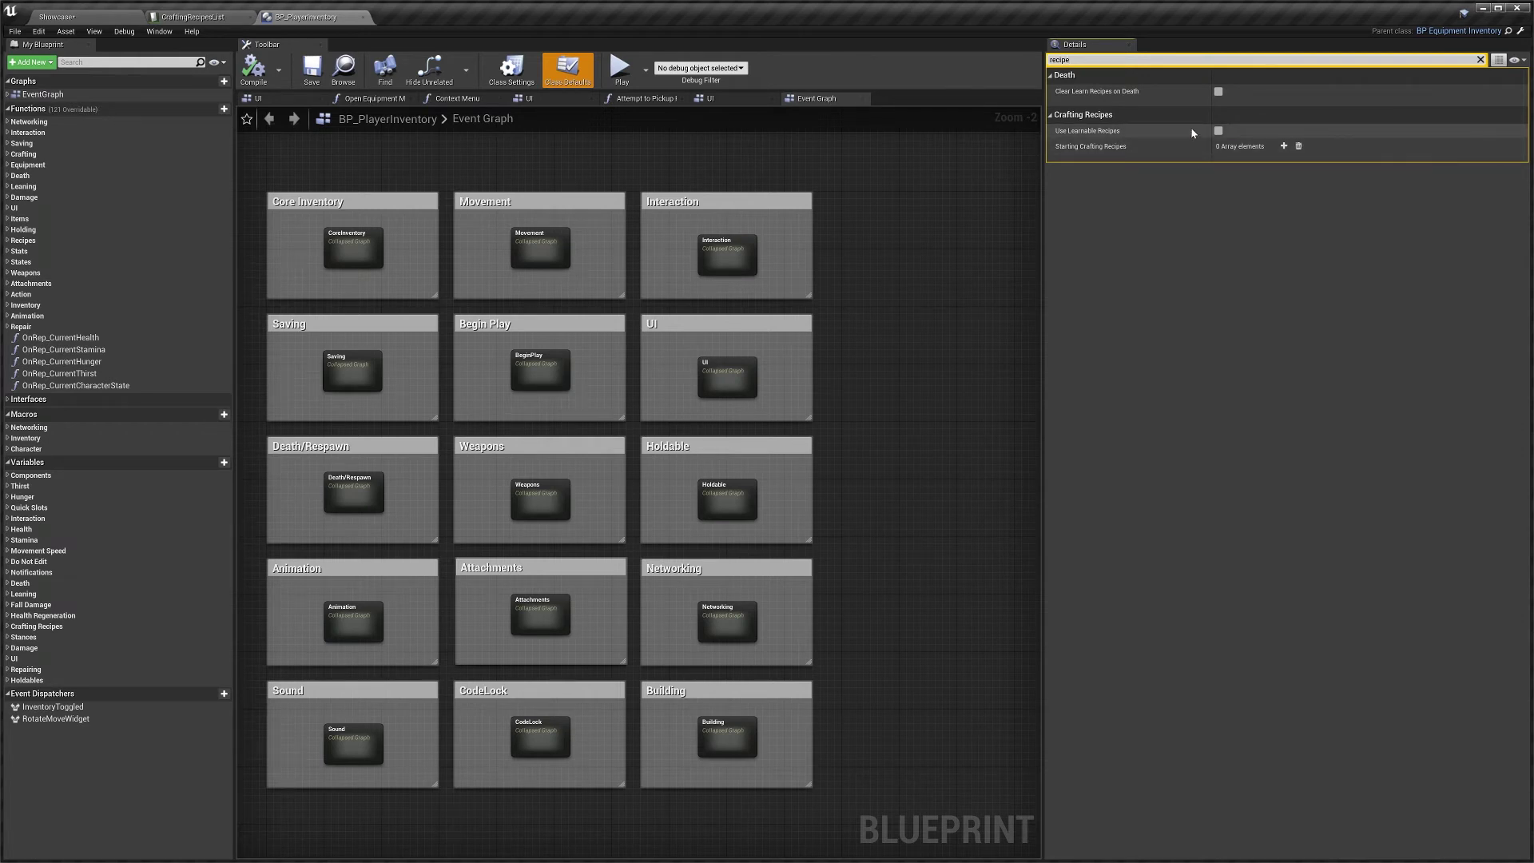
click(1218, 130)
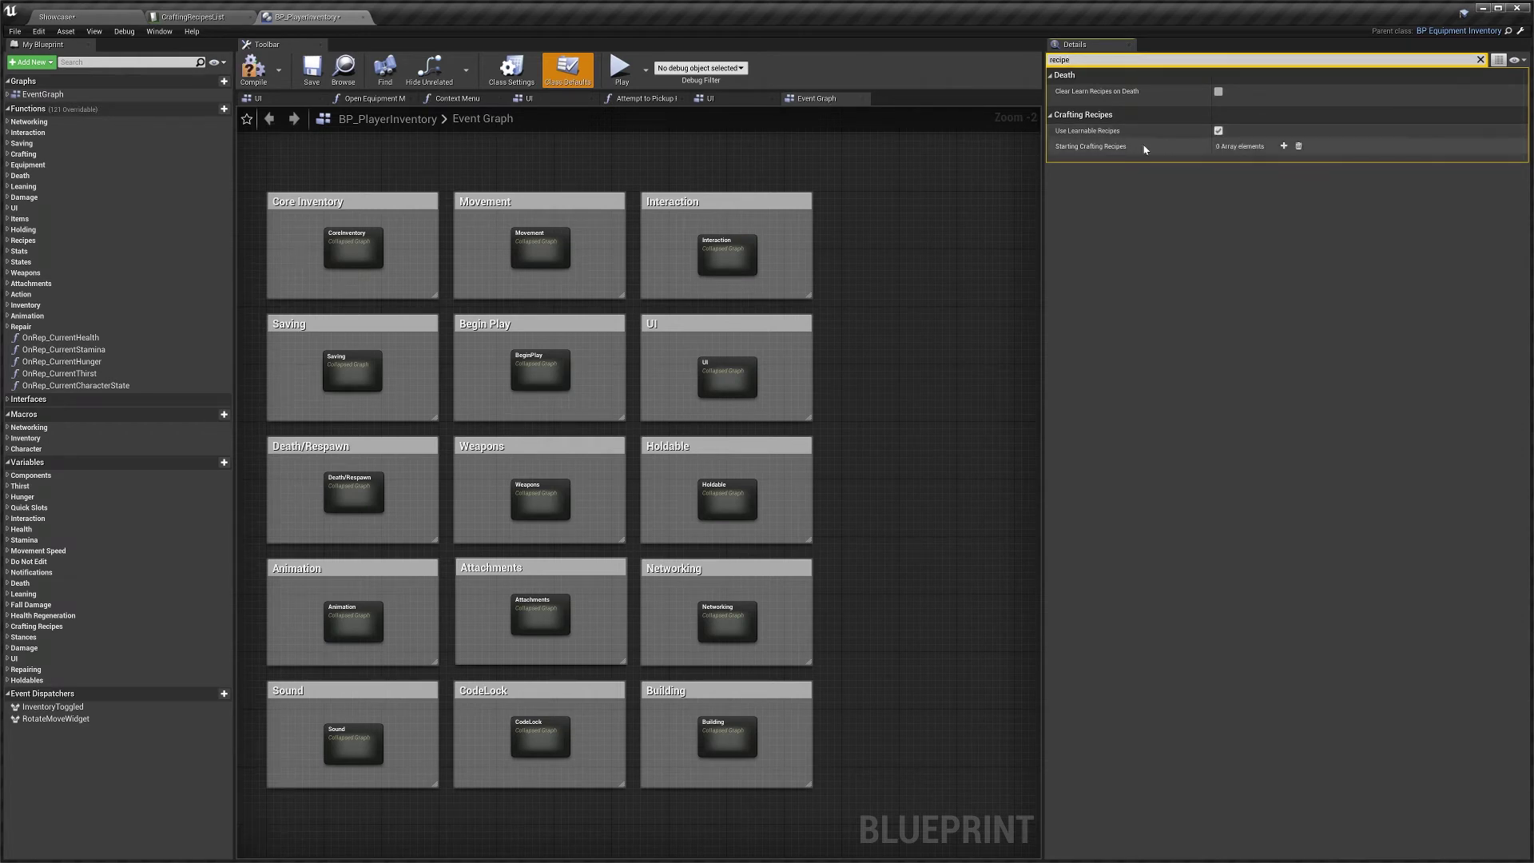
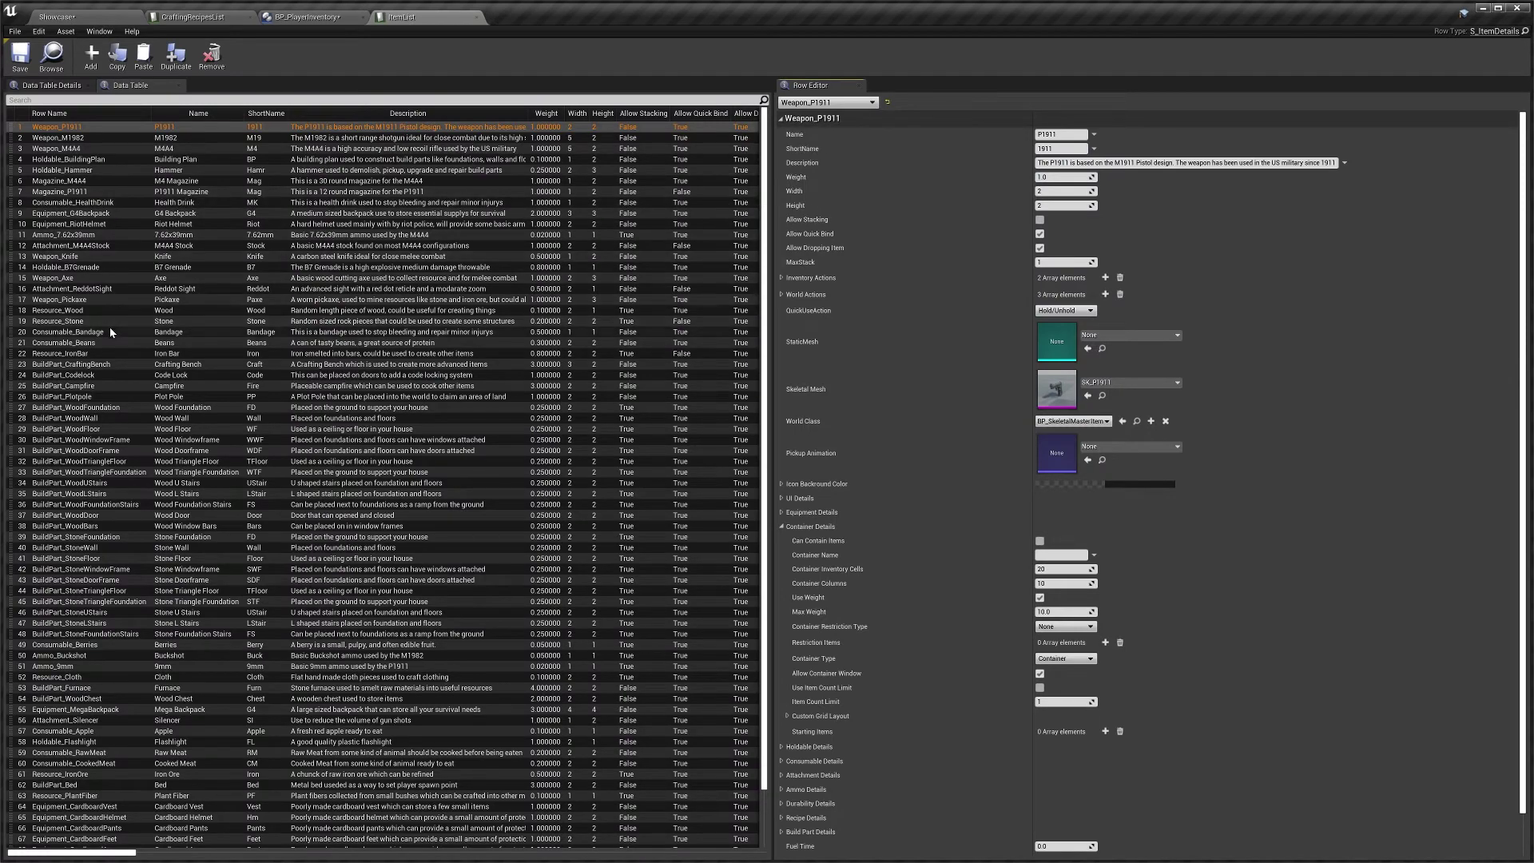
Add a Learned Recipes element to the Recipe Details of the Resource_Stone row in ItemList and expand it
click(145, 322)
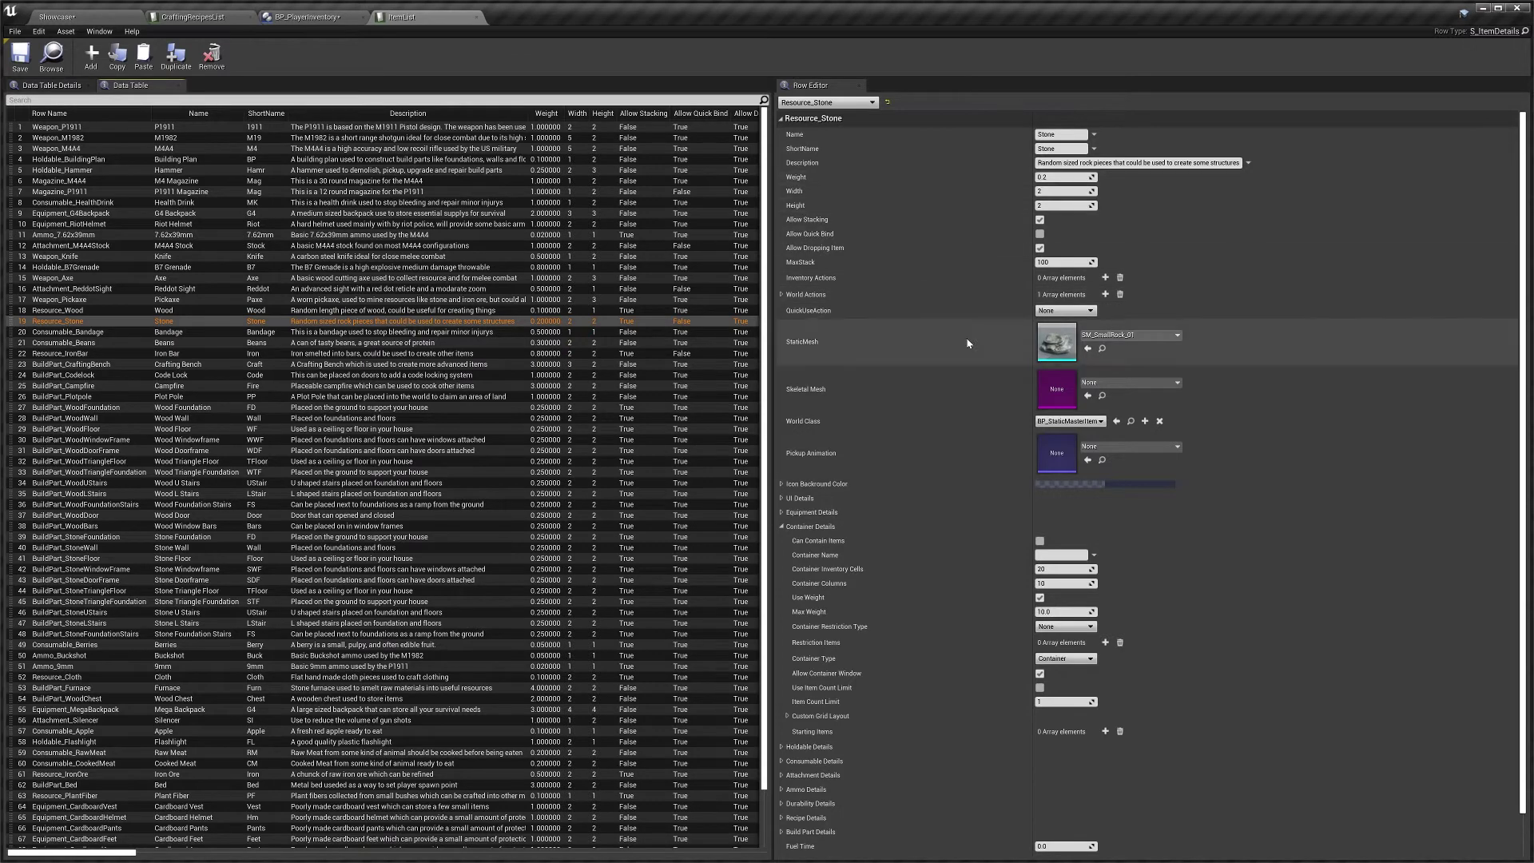
click(822, 526)
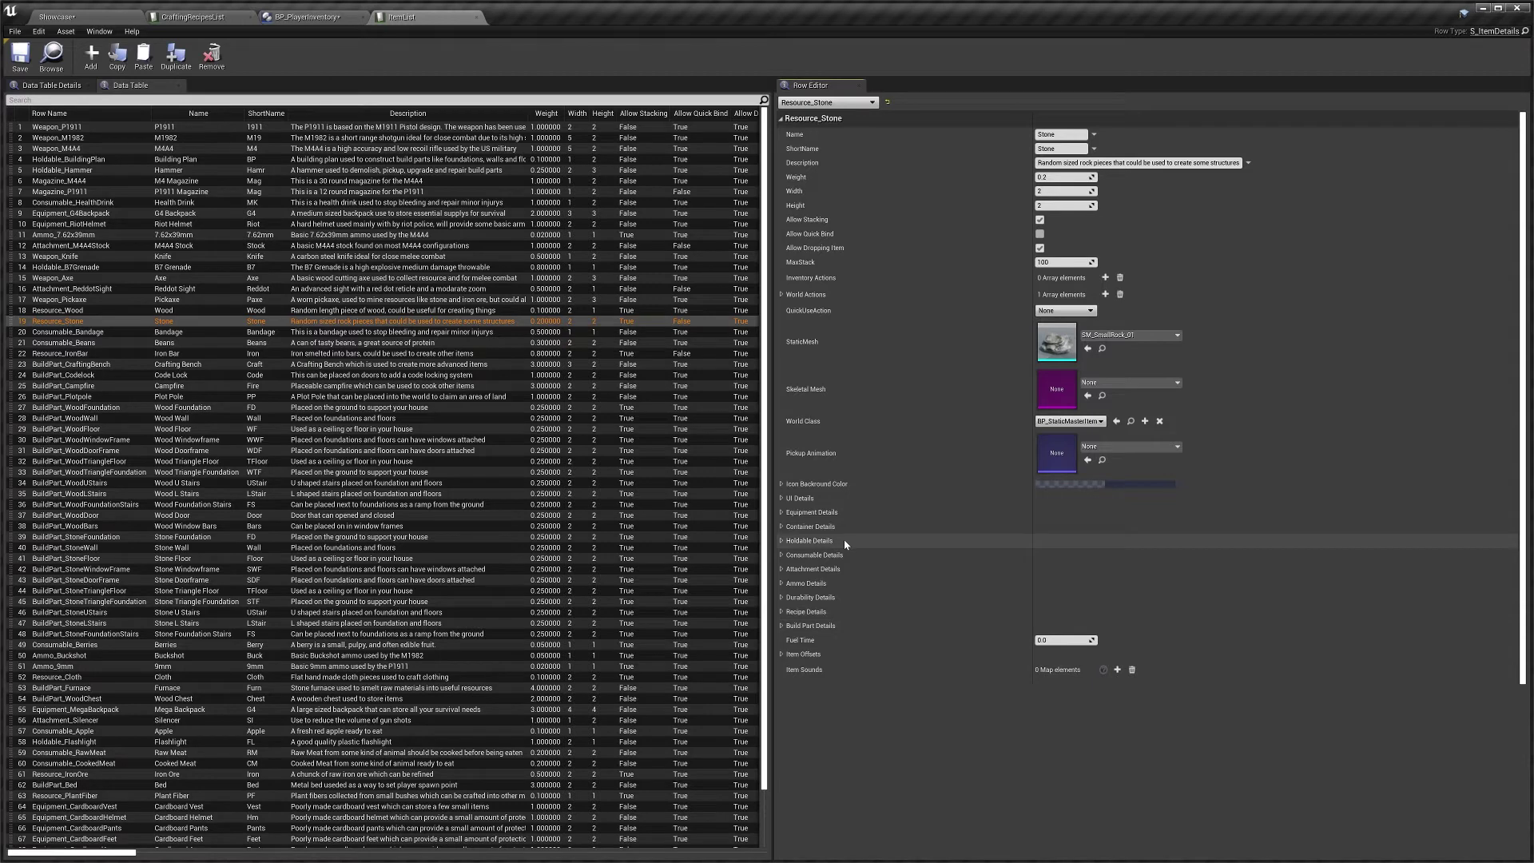
click(808, 612)
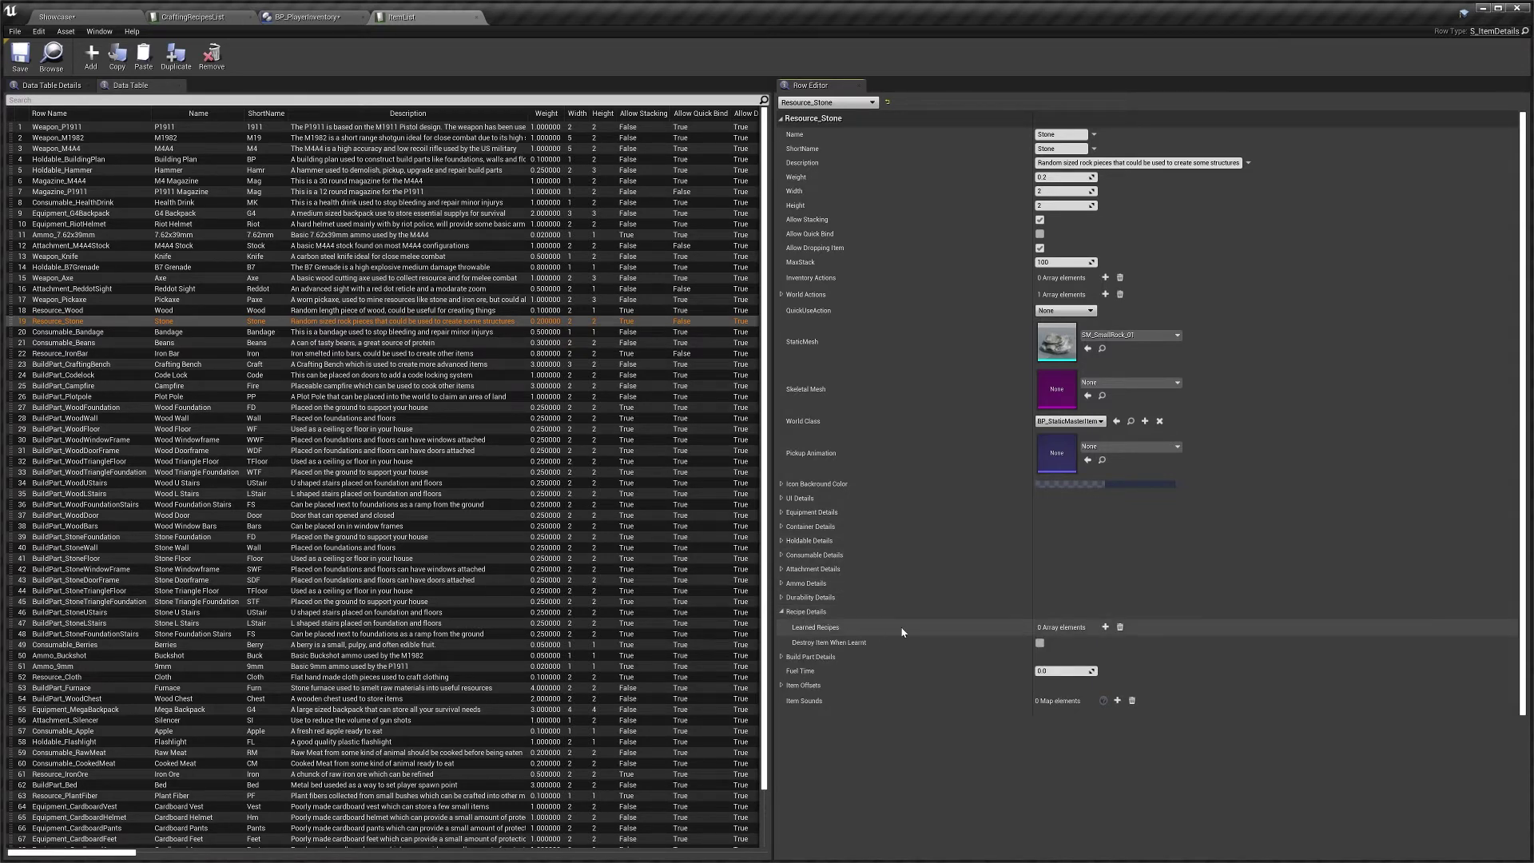
click(1105, 628)
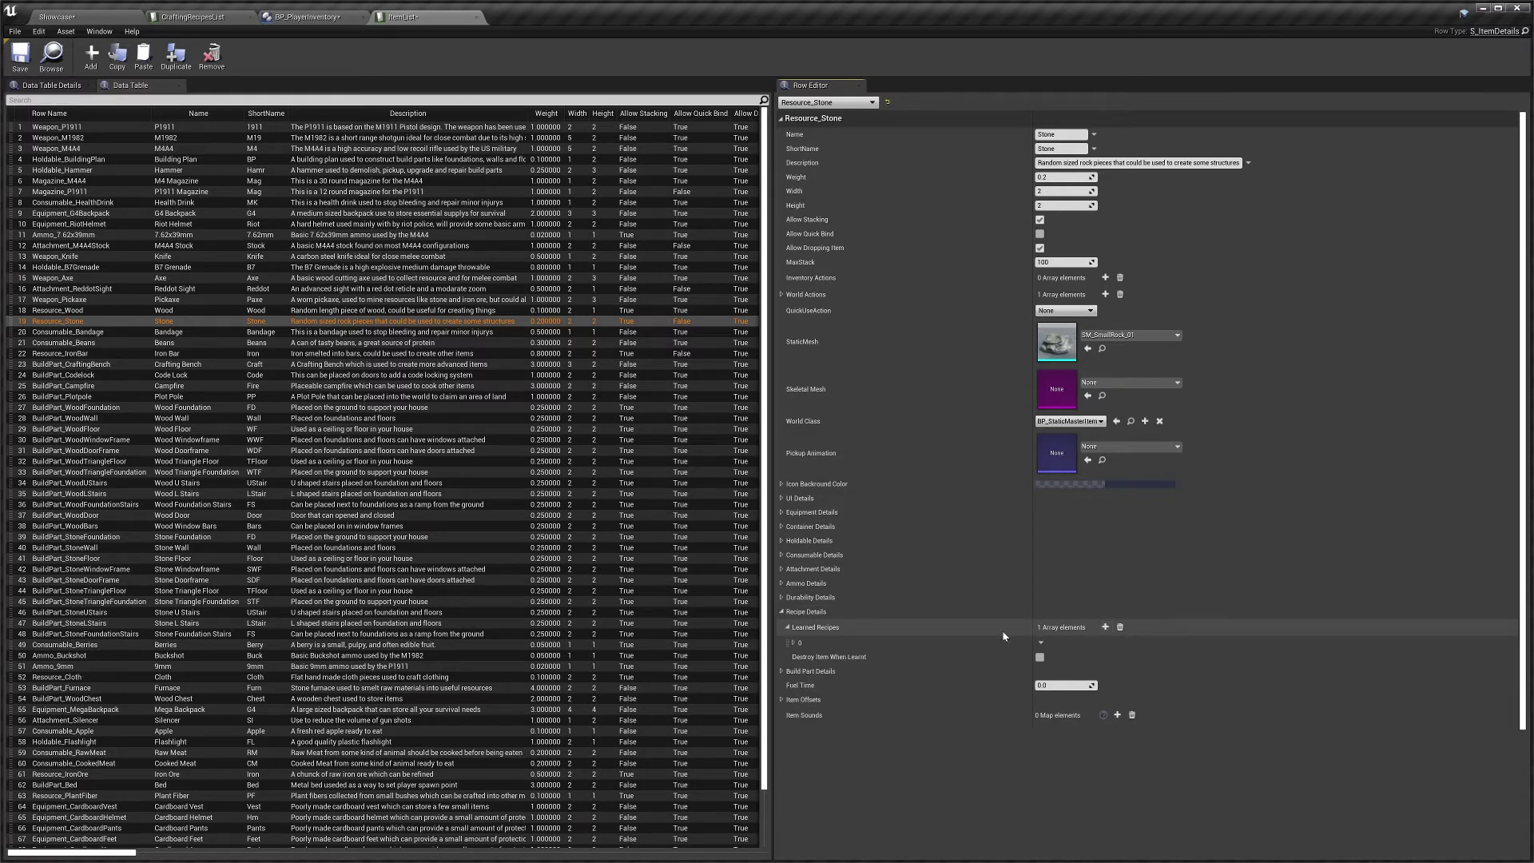
click(913, 643)
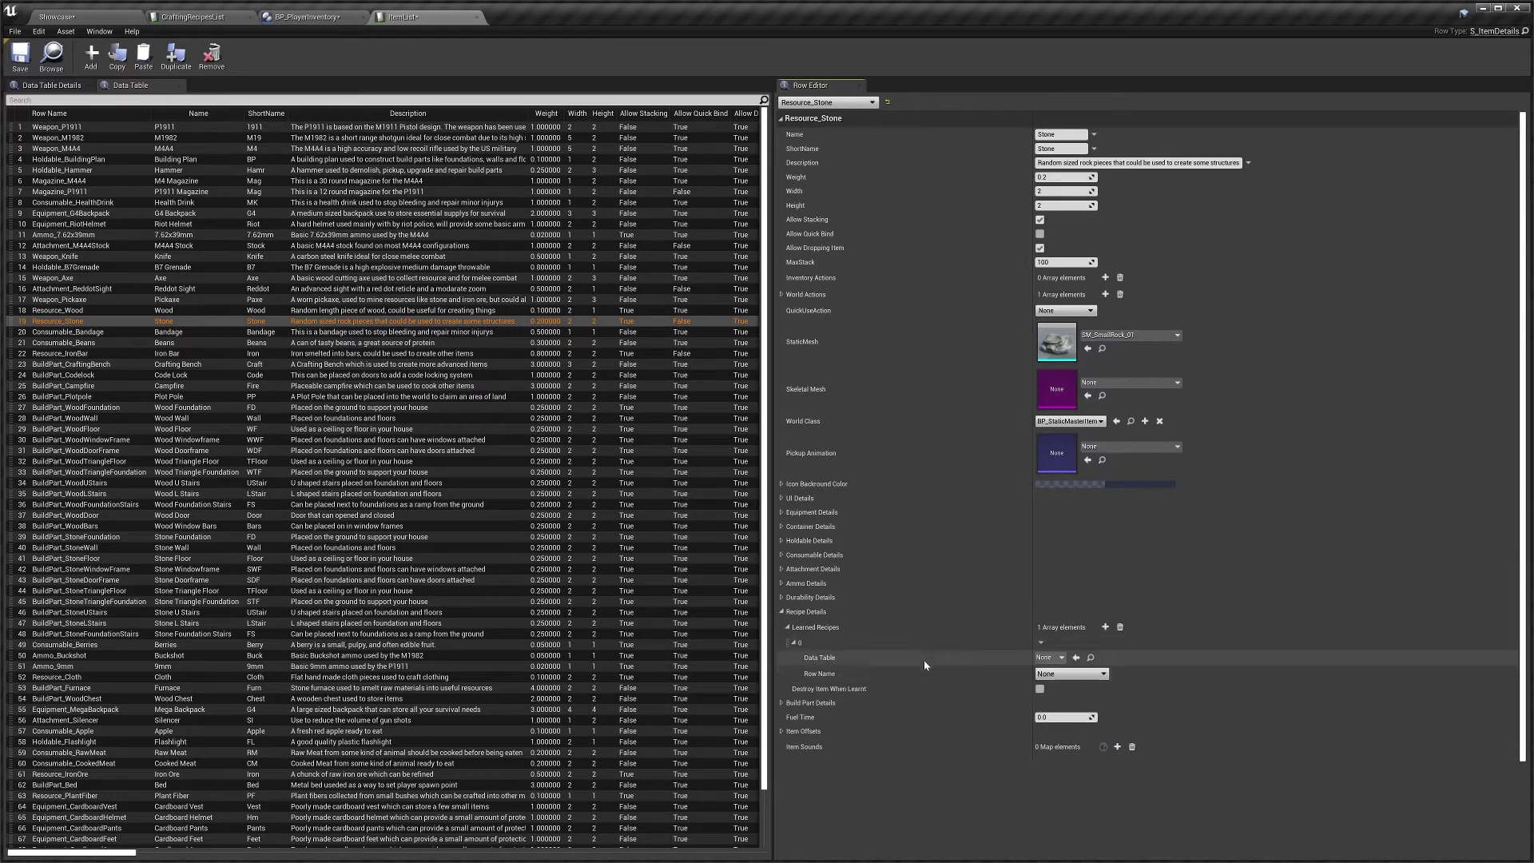
Point the stone's learned recipe to the Magazine_M4A4 row of MasterCraftingRecipeList
click(1055, 659)
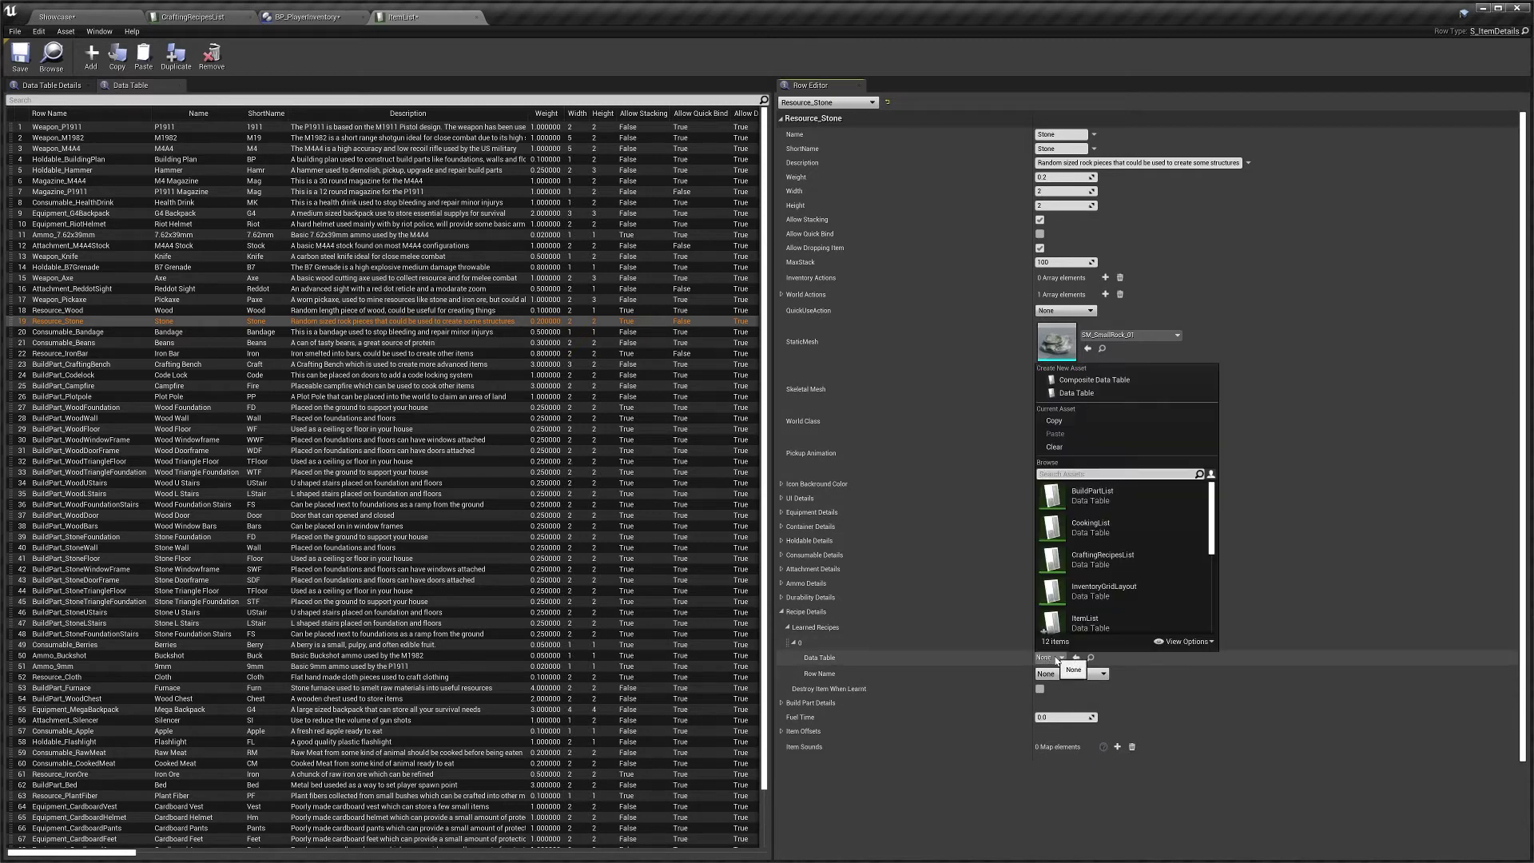
text(crafting)
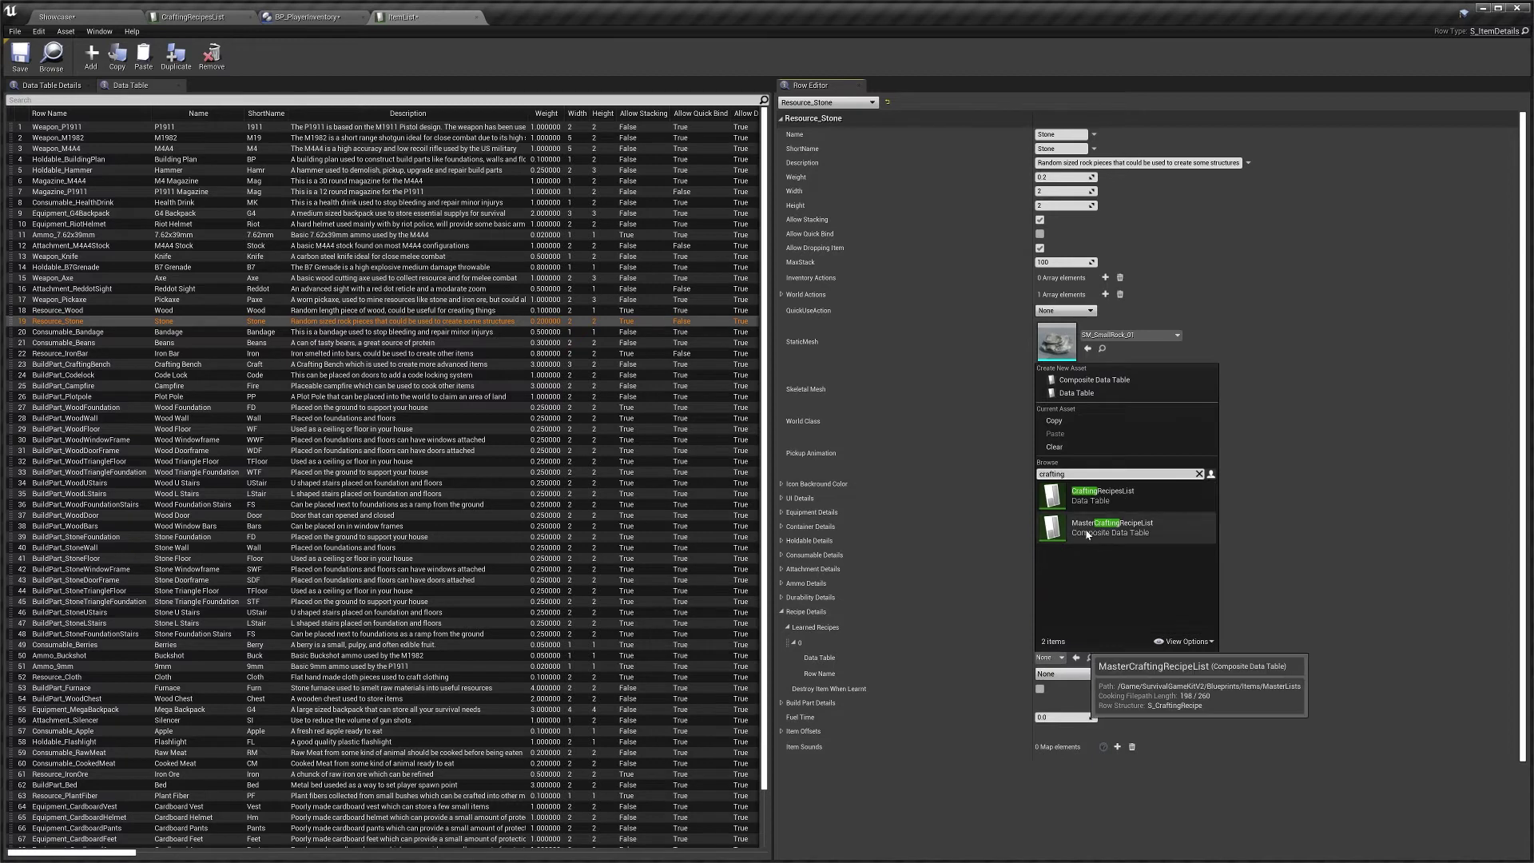
click(1141, 529)
click(1067, 675)
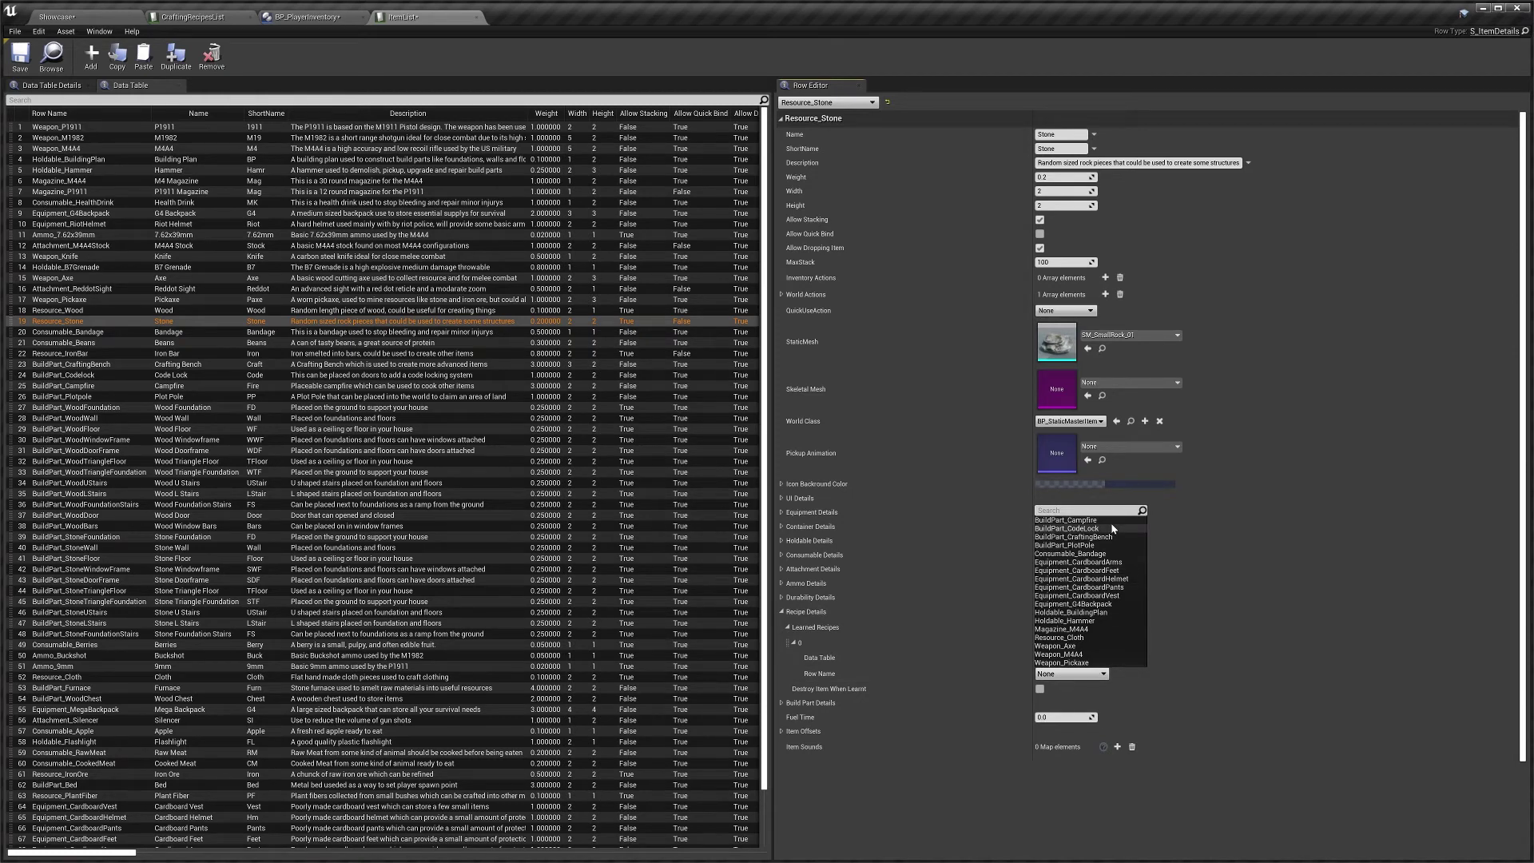
click(1084, 630)
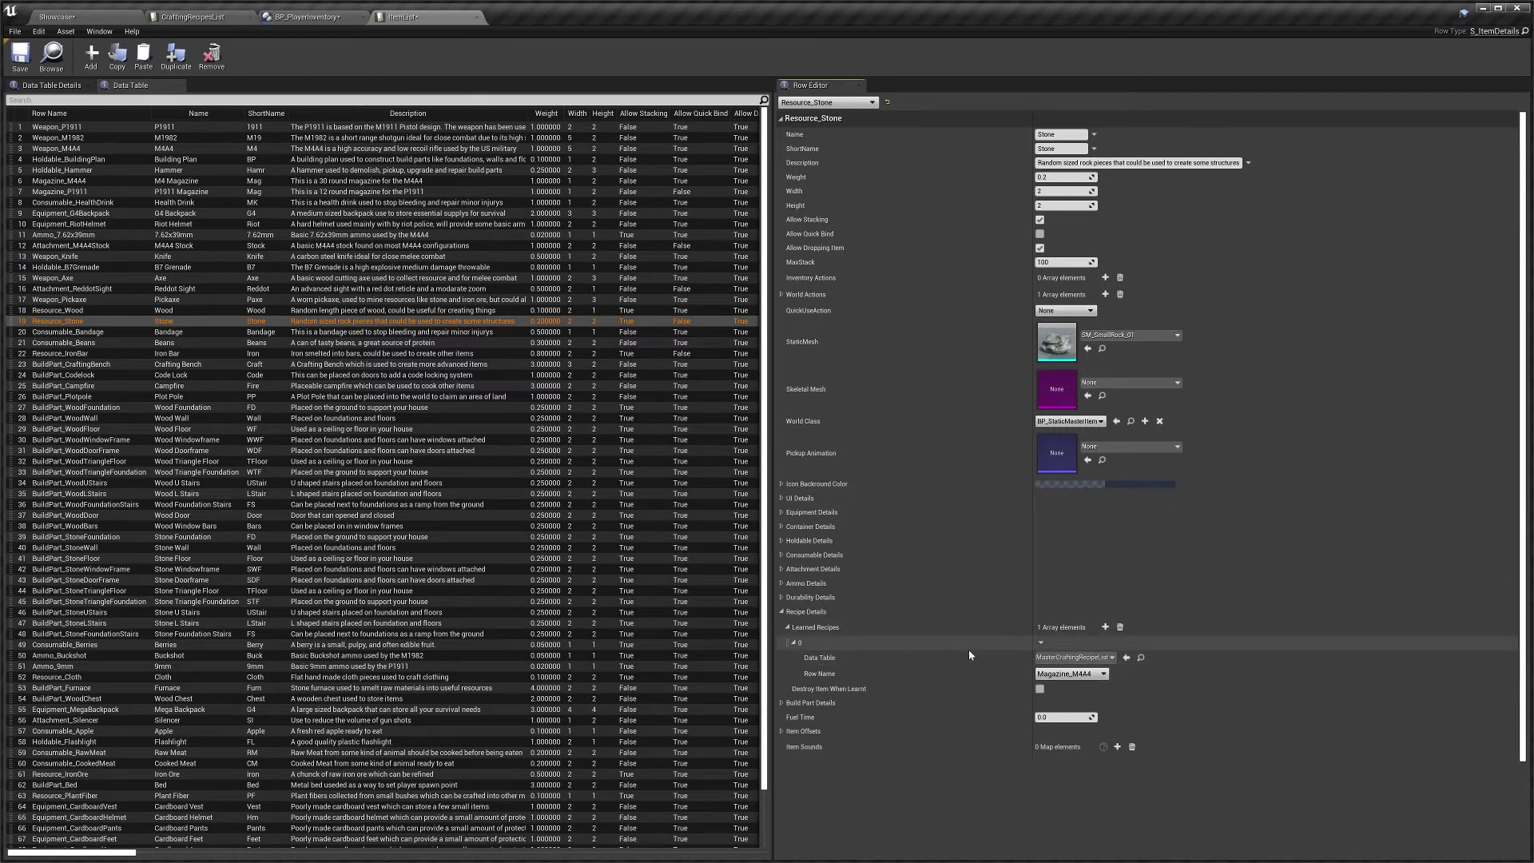
click(1002, 615)
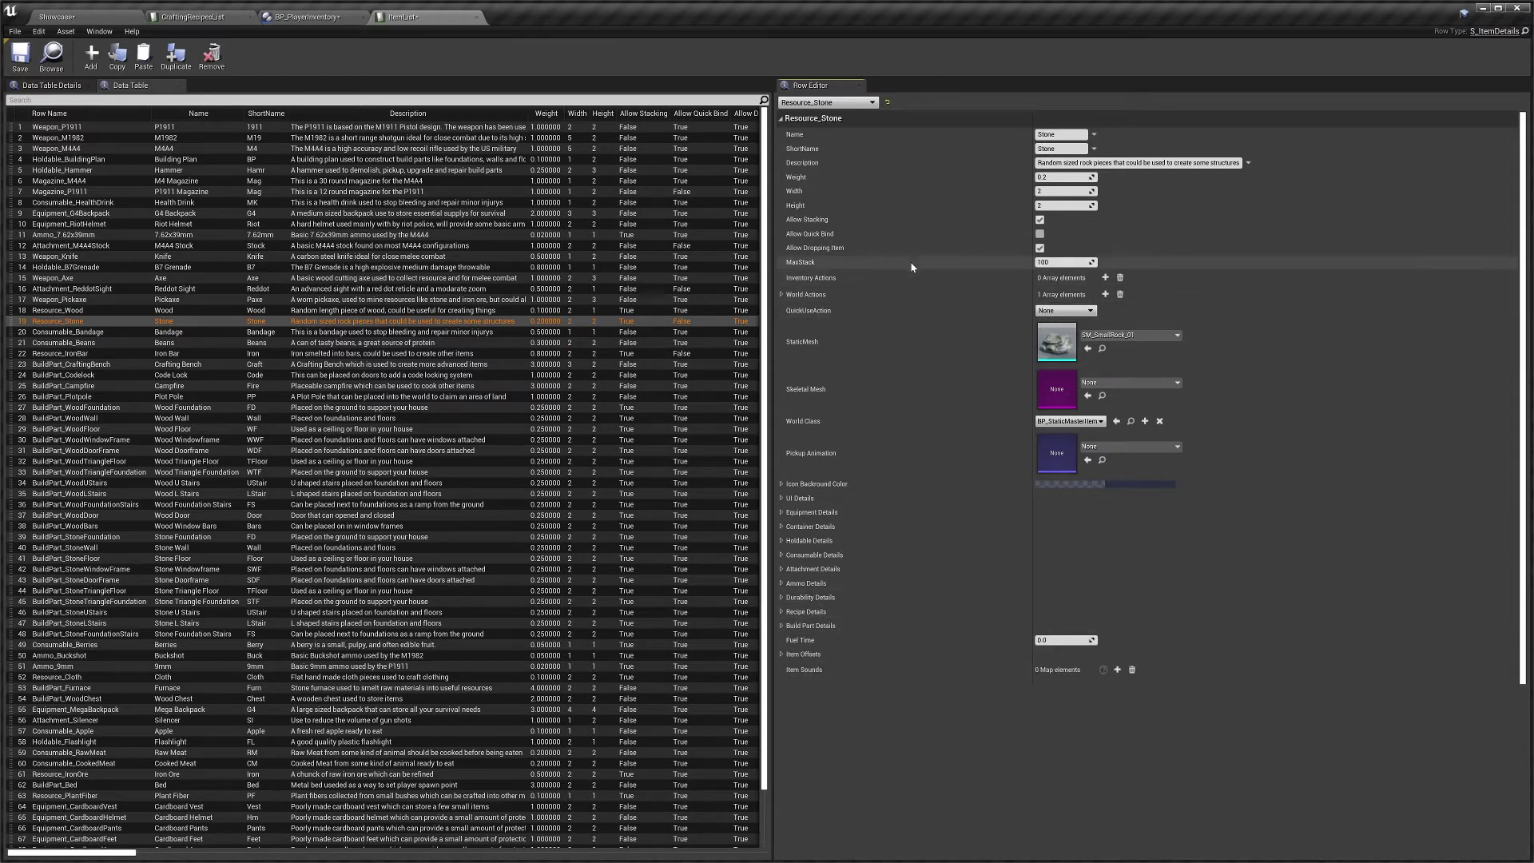
Add an inventory action to Resource_Stone, set its type to Learn and name it LEARN
click(1105, 278)
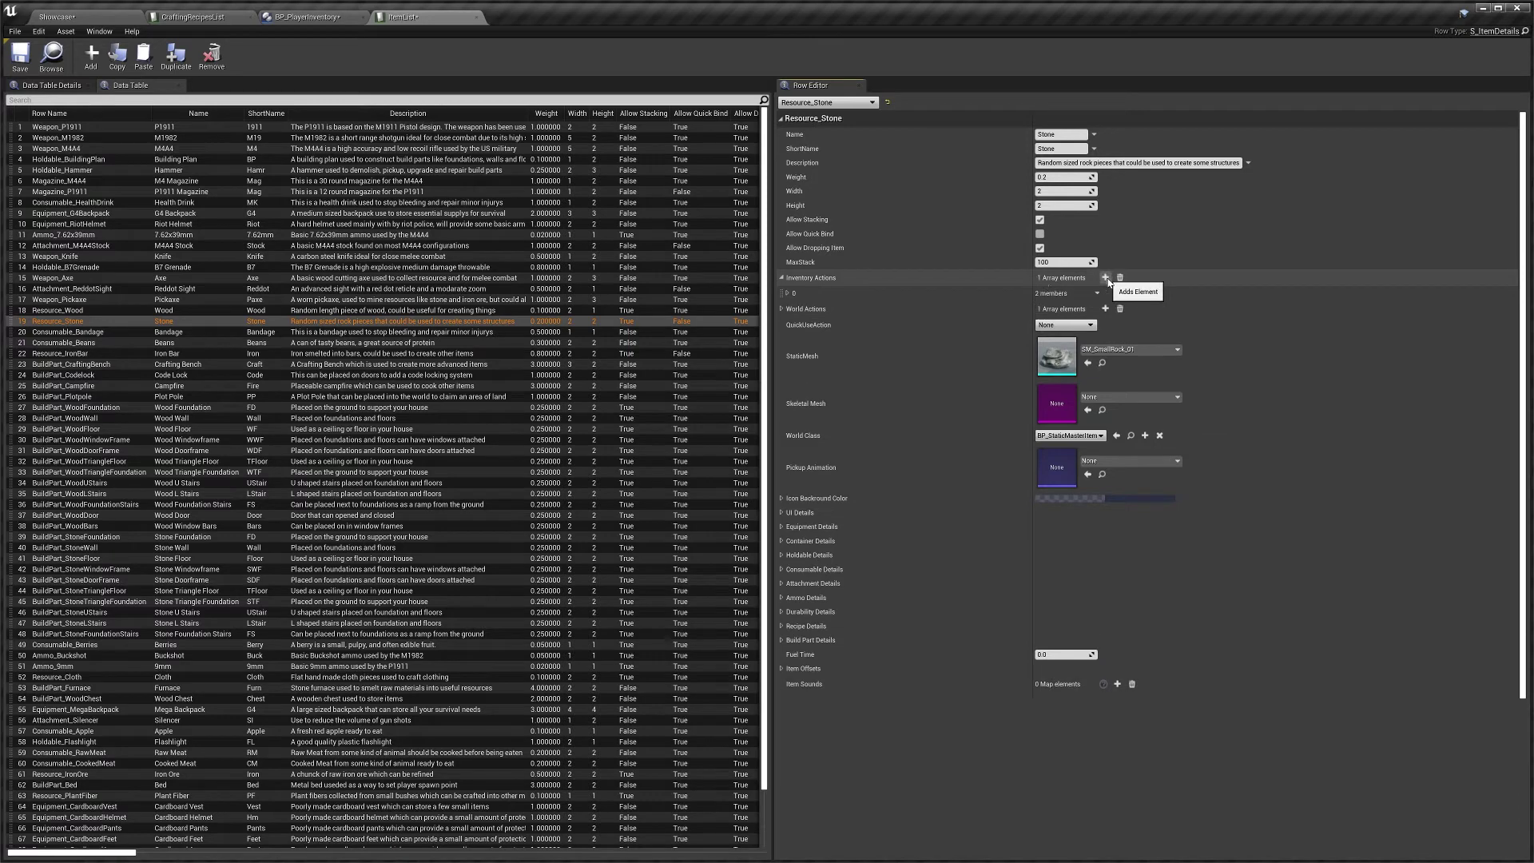
click(831, 298)
click(1062, 309)
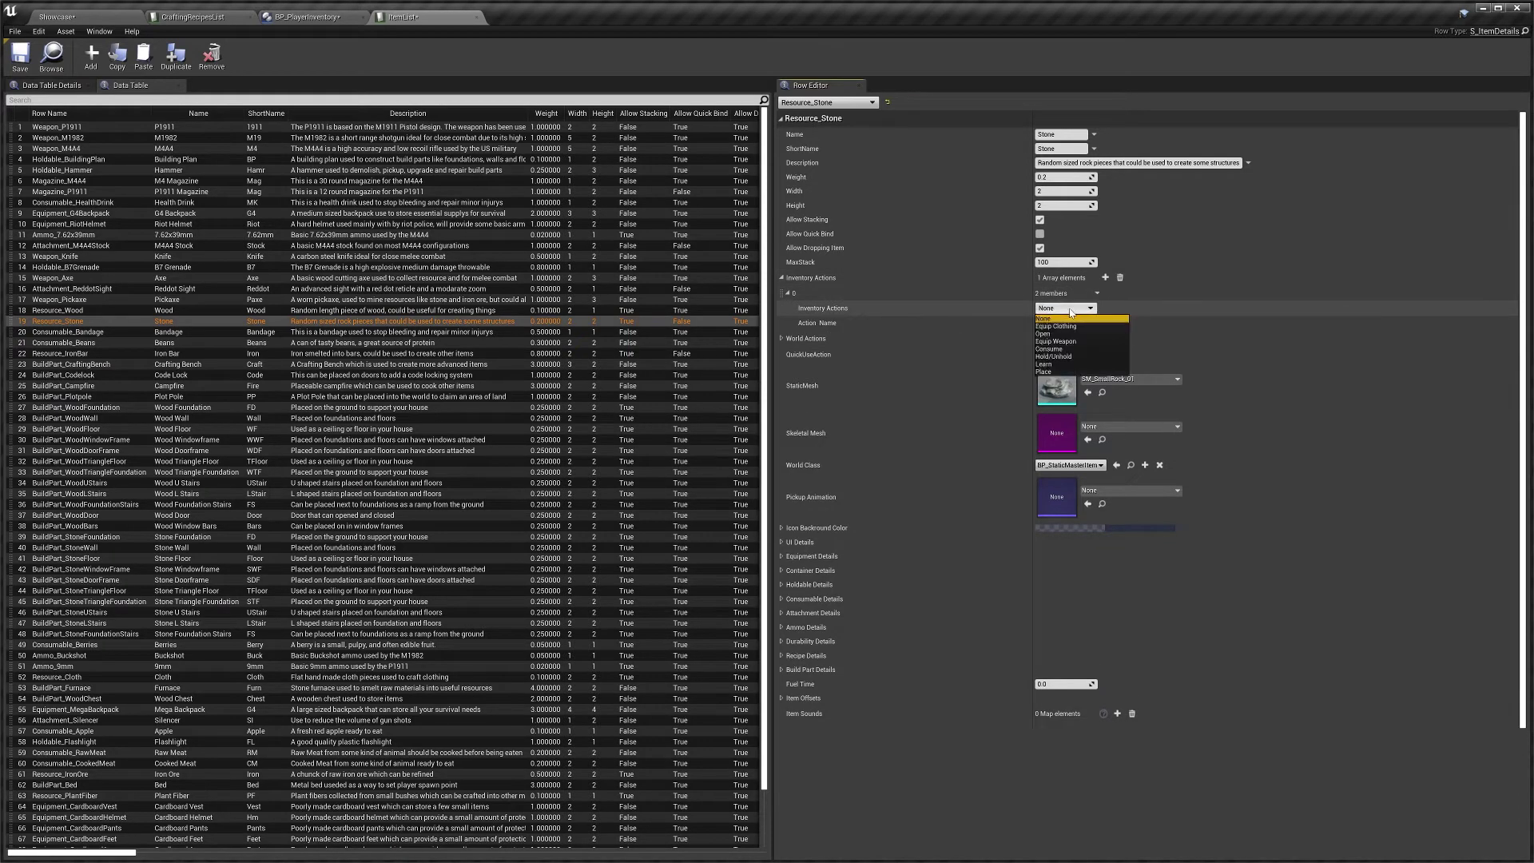
click(1043, 363)
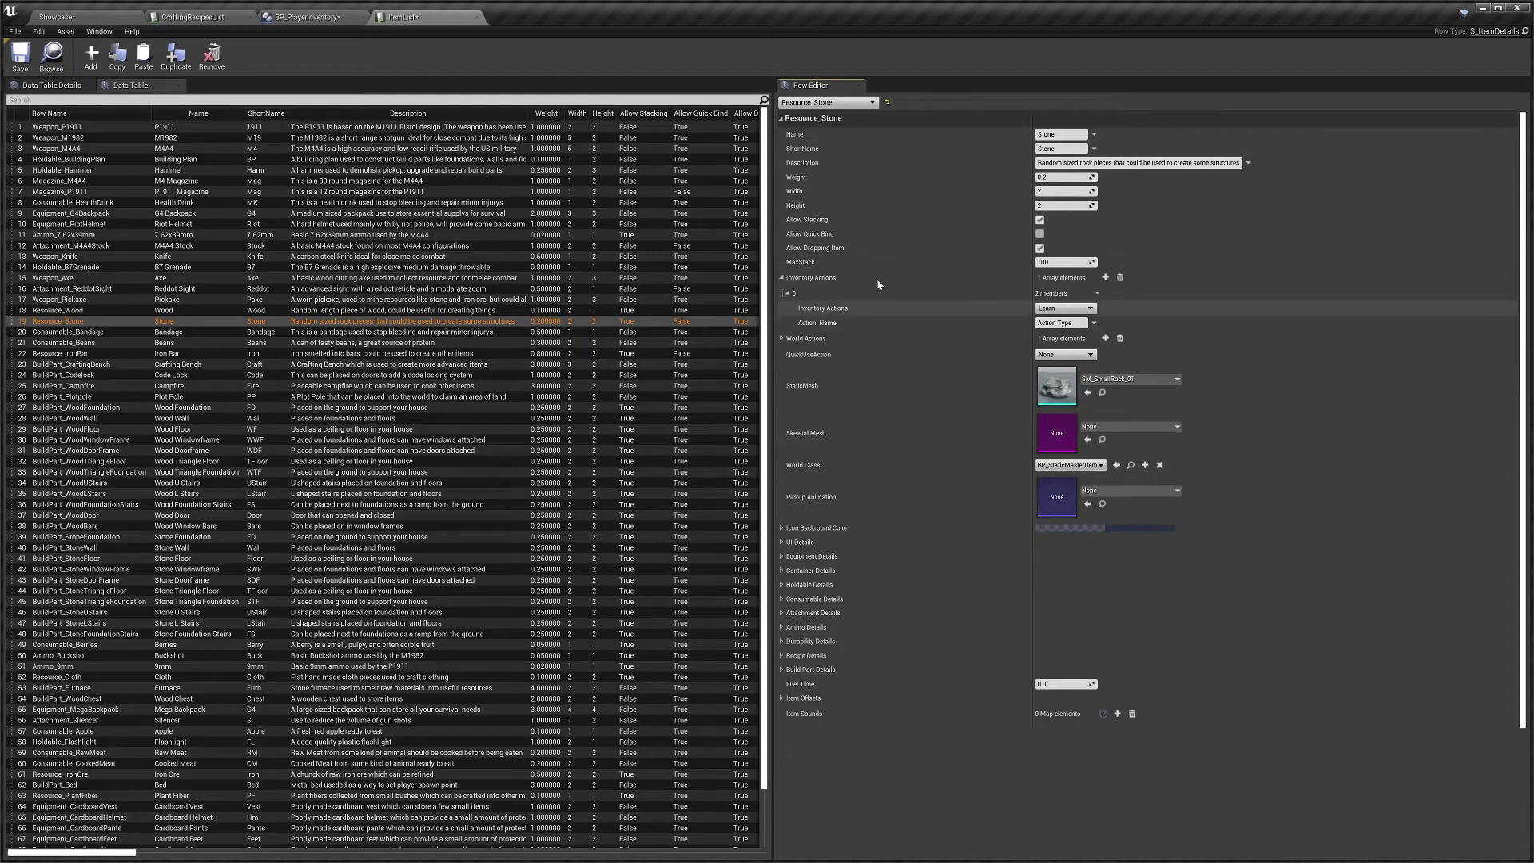
click(1056, 323)
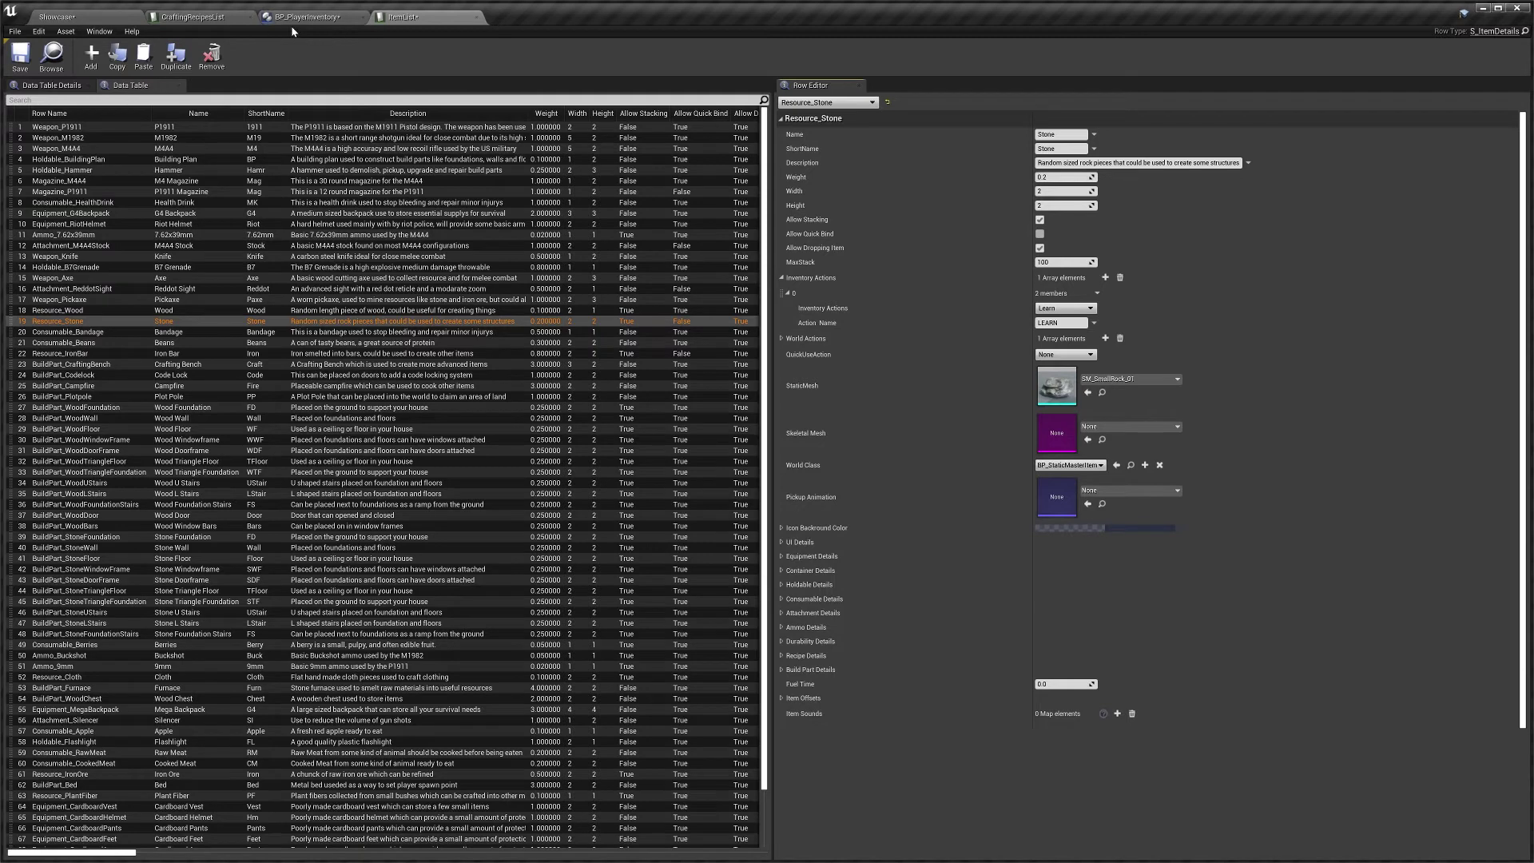
Enable Use Learnable Recipes in BP_PlayerInventory and add one Starting Crafting Recipes element
click(314, 17)
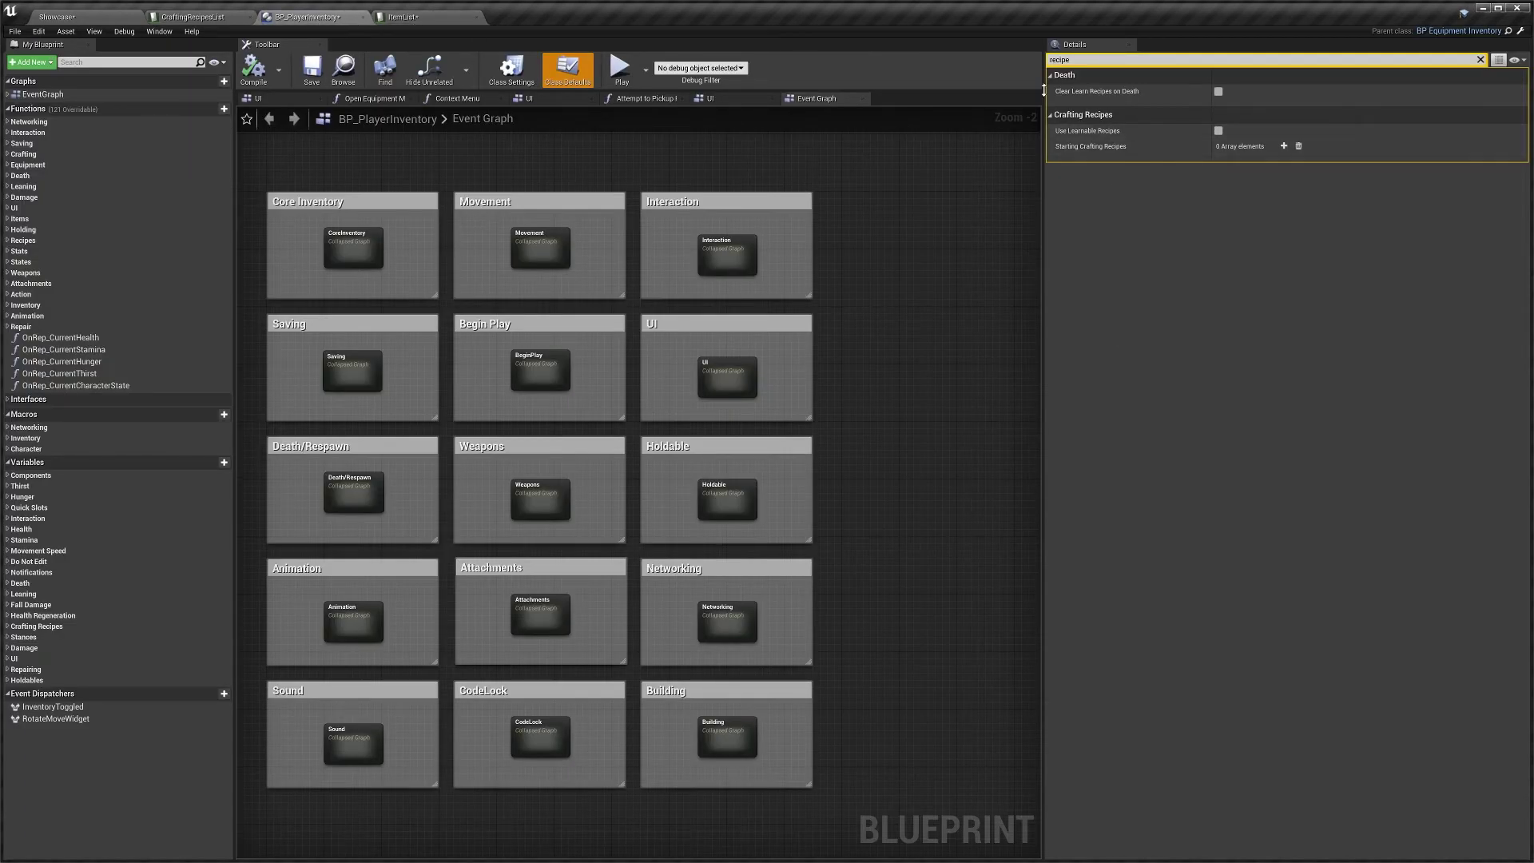
click(1219, 131)
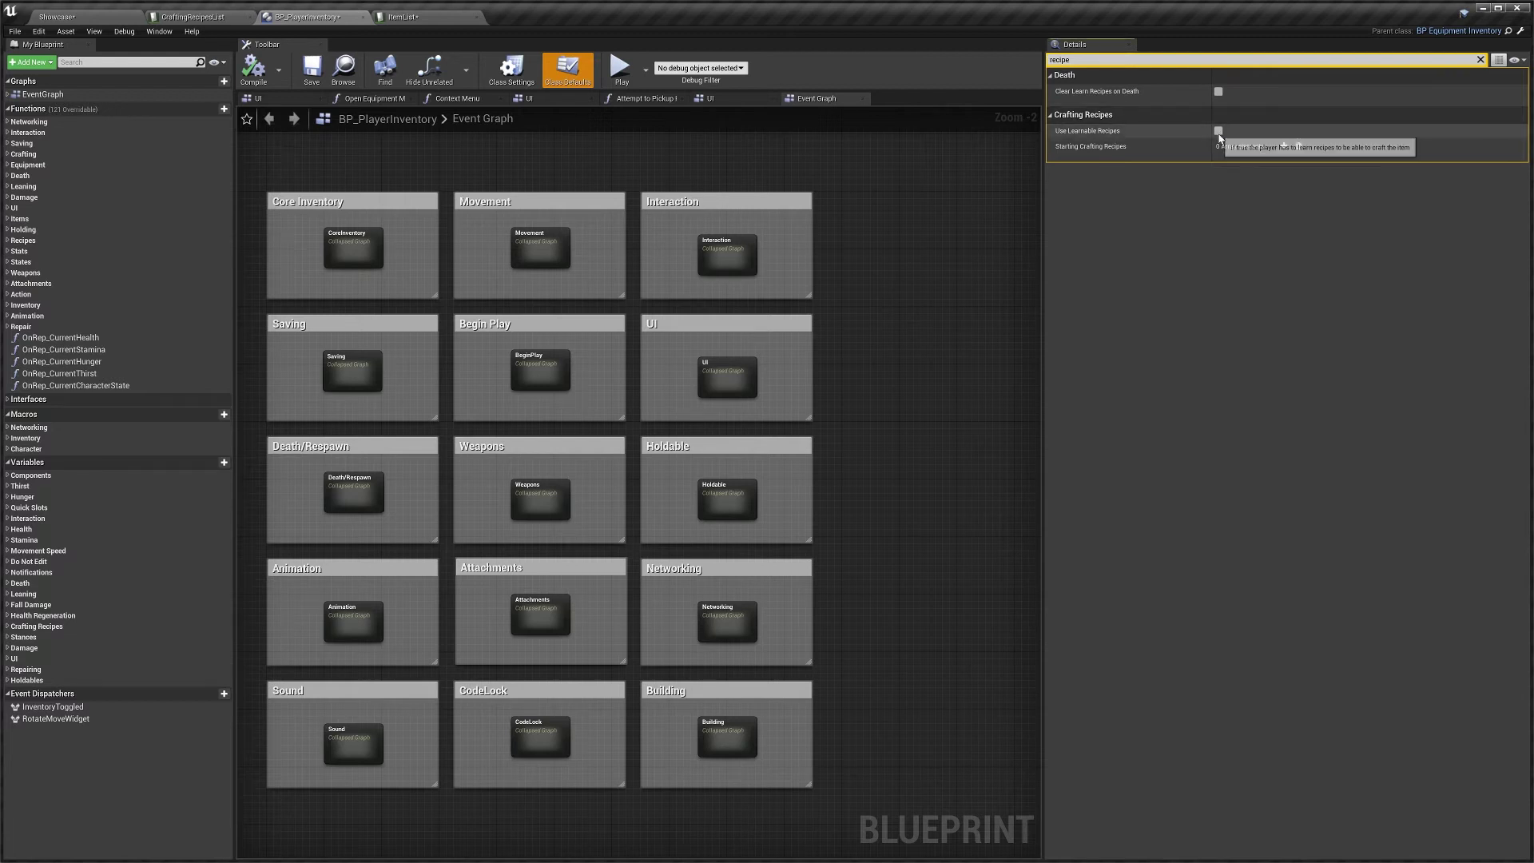
click(1284, 146)
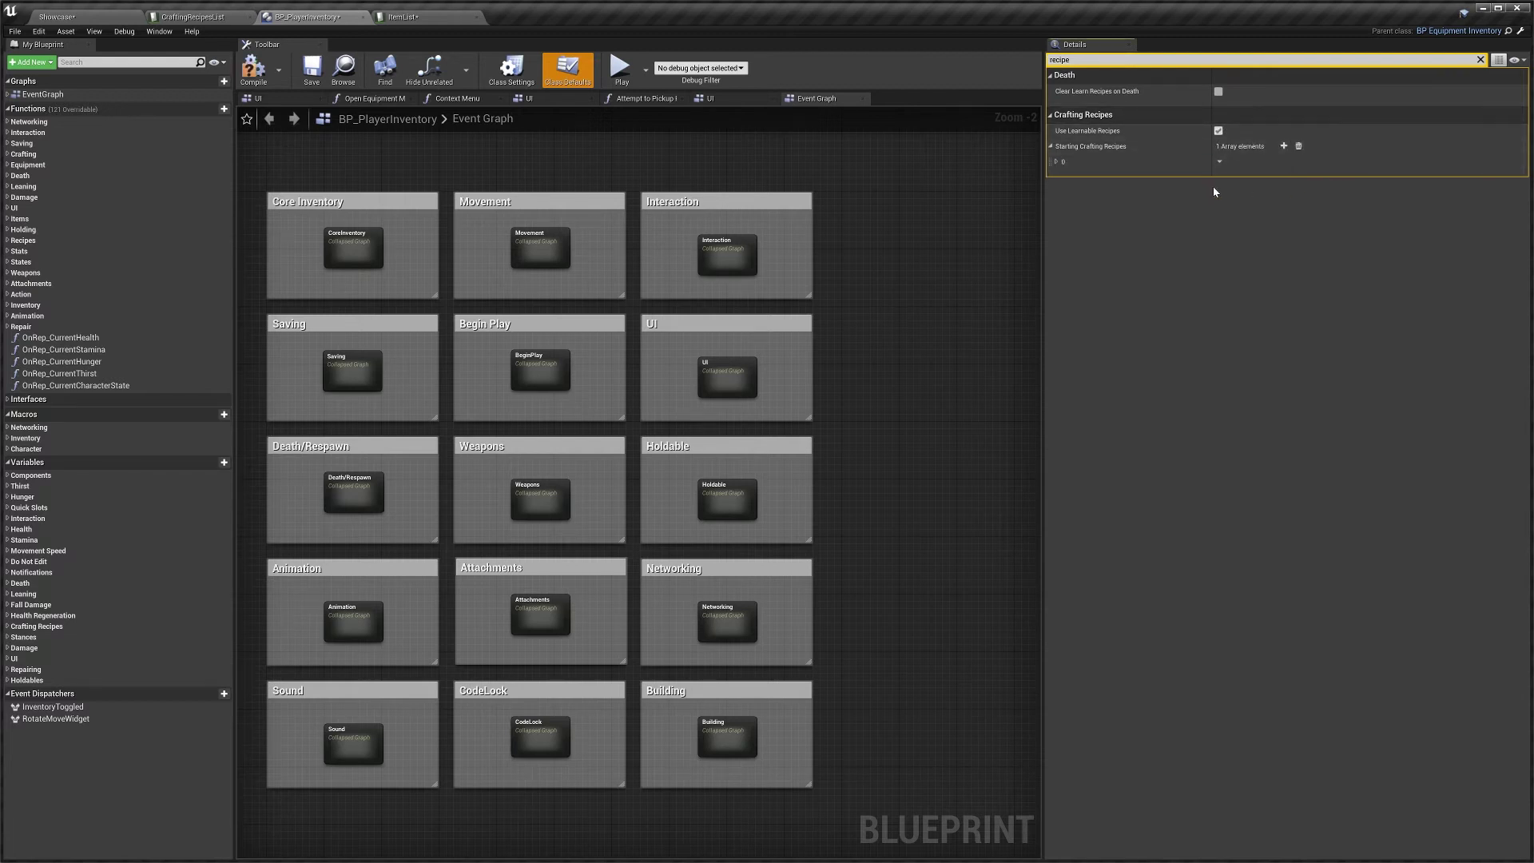
Set the starting crafting recipe to the BuildPart_Campfire row of MasterCraftingRecipeList
click(1099, 161)
click(1242, 178)
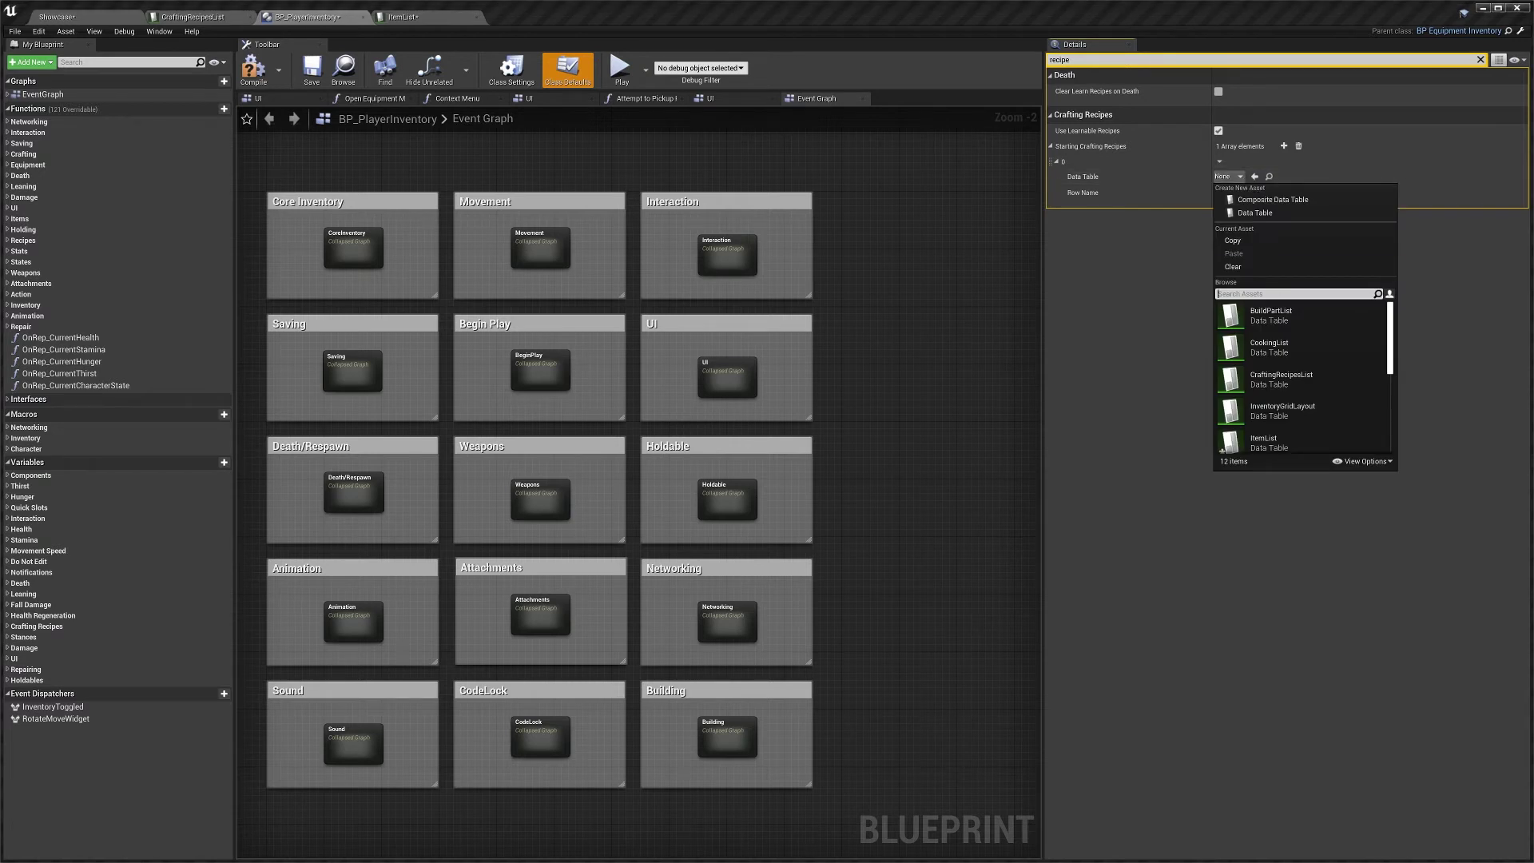
text(MASTER CRAF)
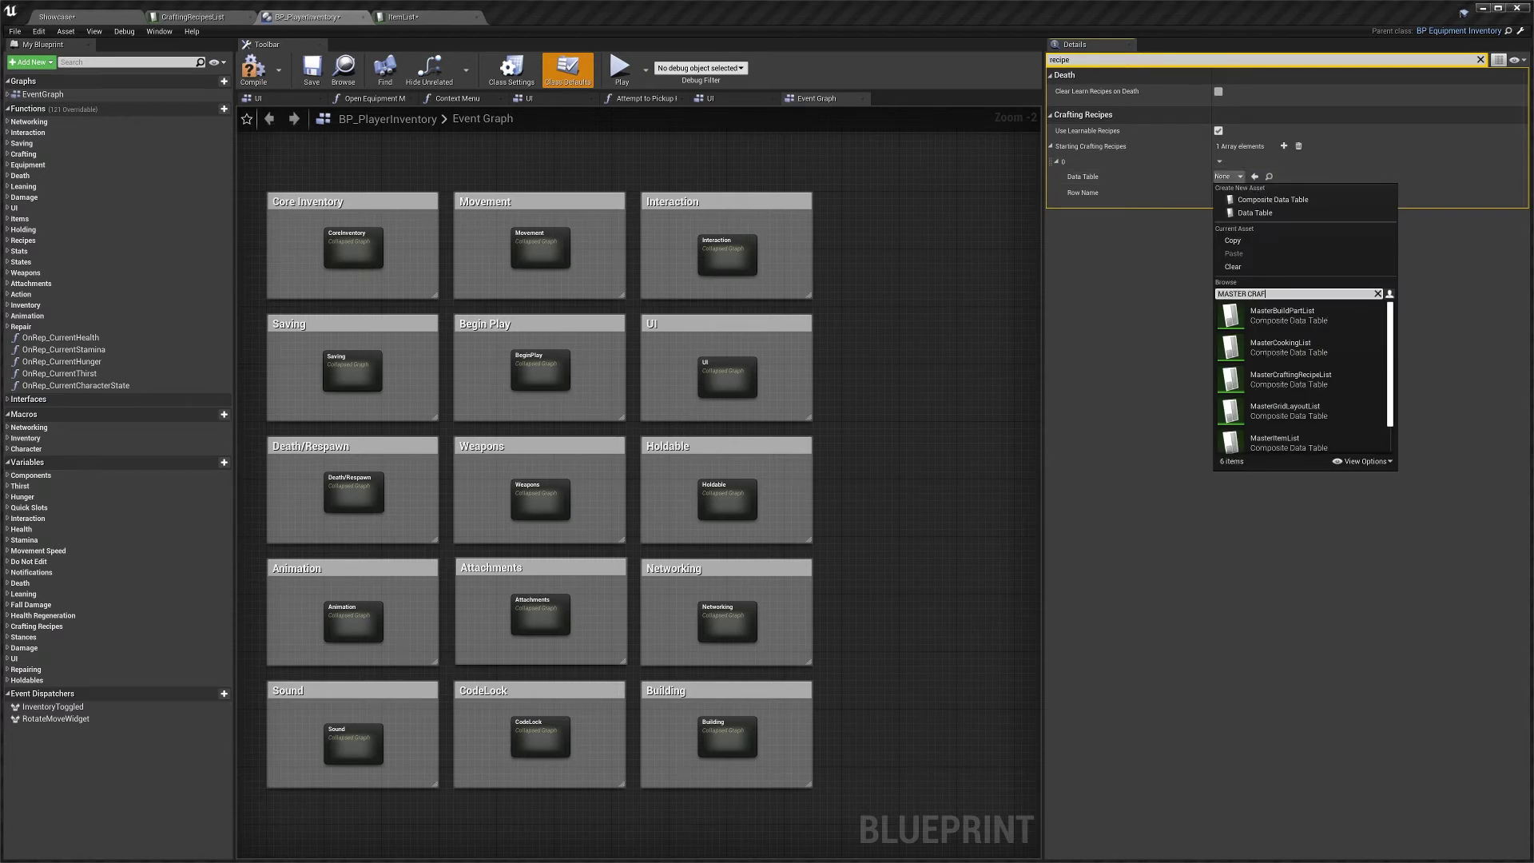
text(T)
click(1288, 315)
click(1249, 192)
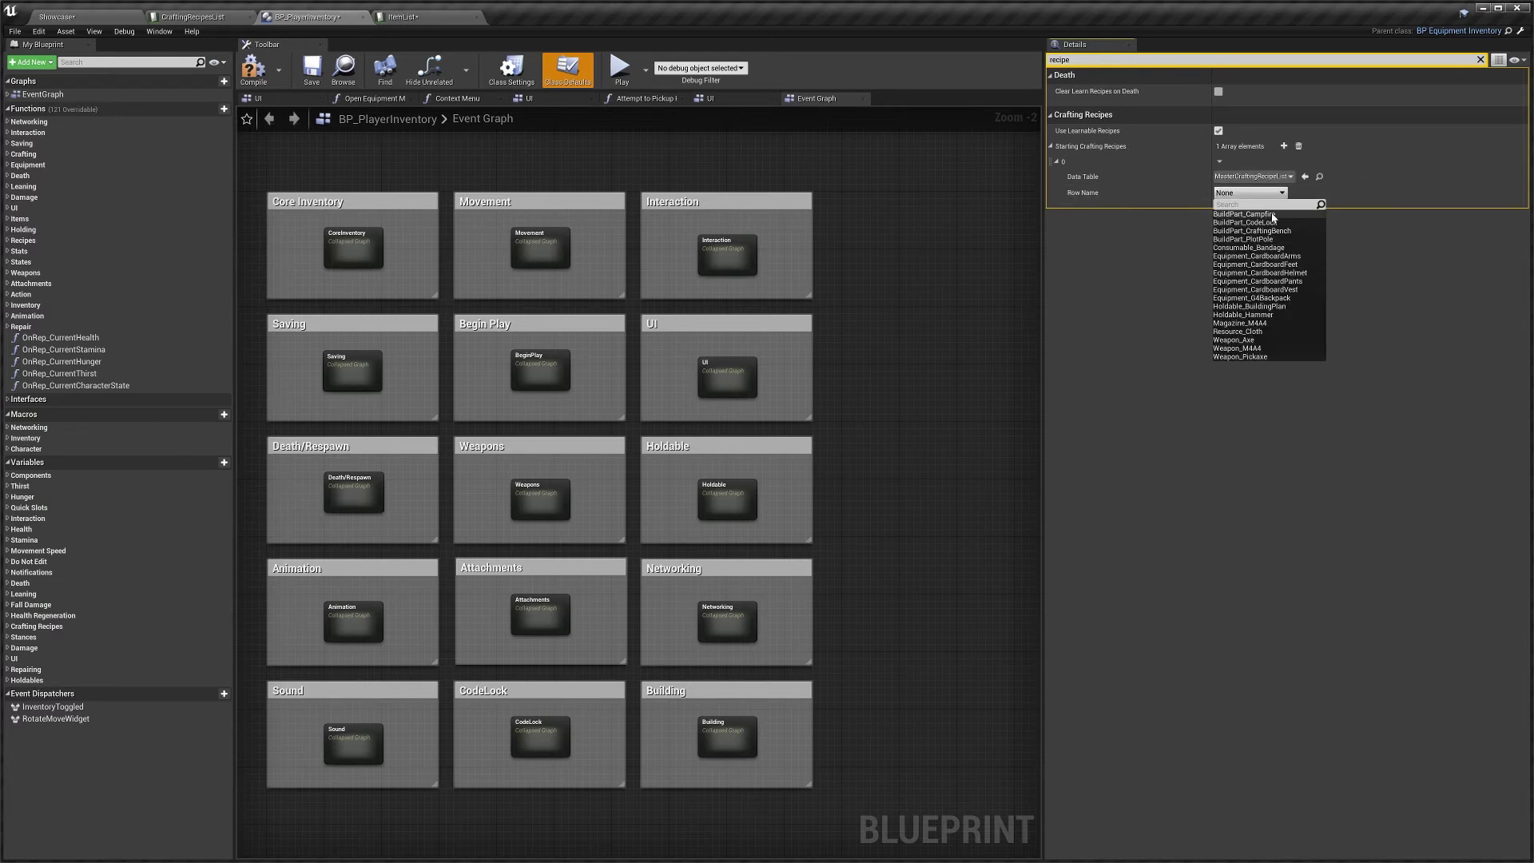
click(1272, 215)
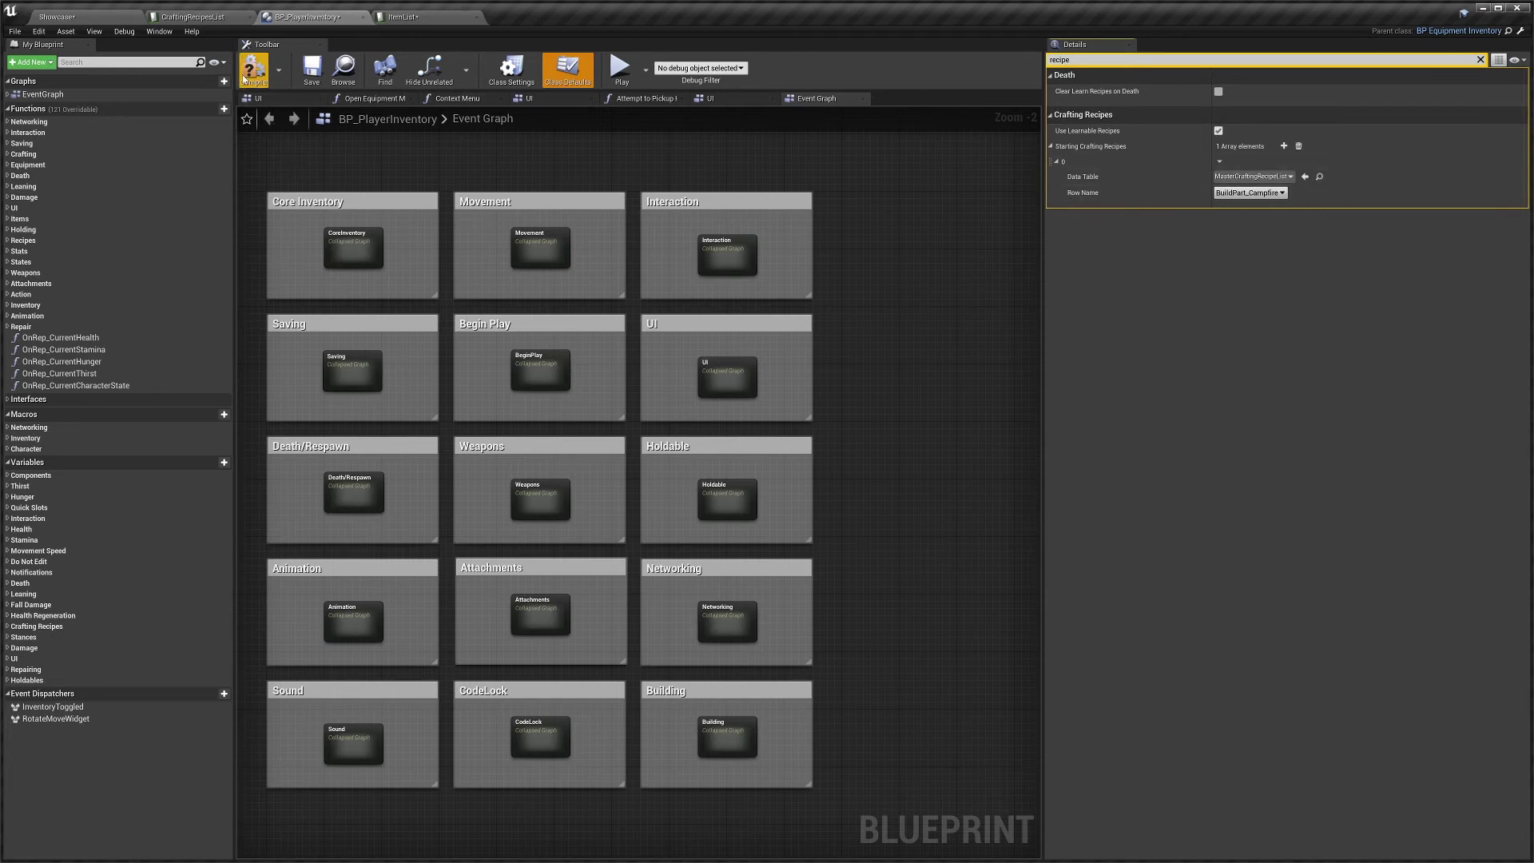
Play the Showcase level and check which recipes the player's crafting list offers at the start
click(76, 18)
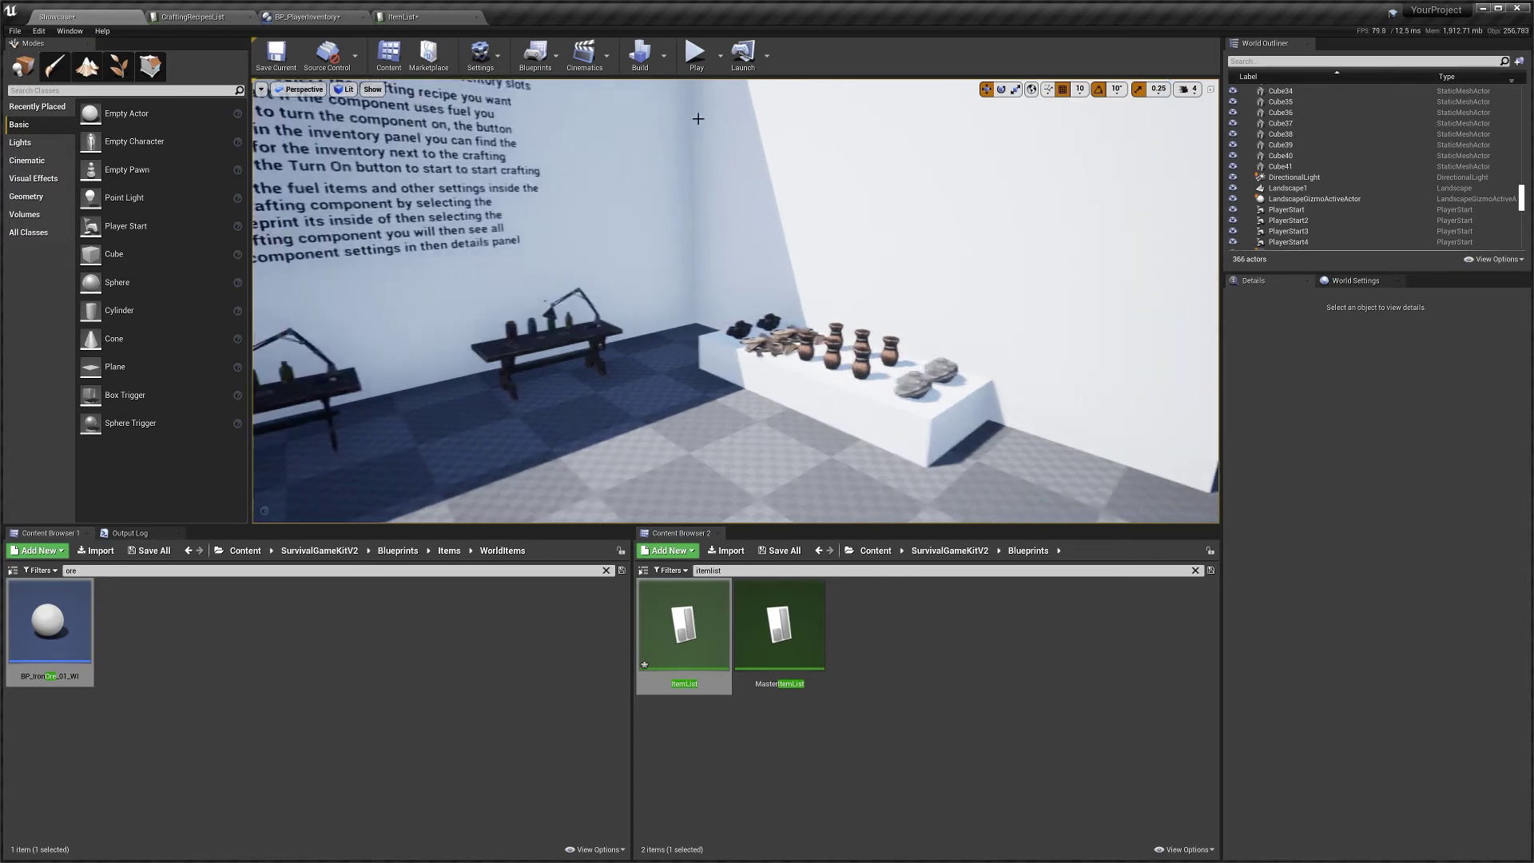
click(696, 53)
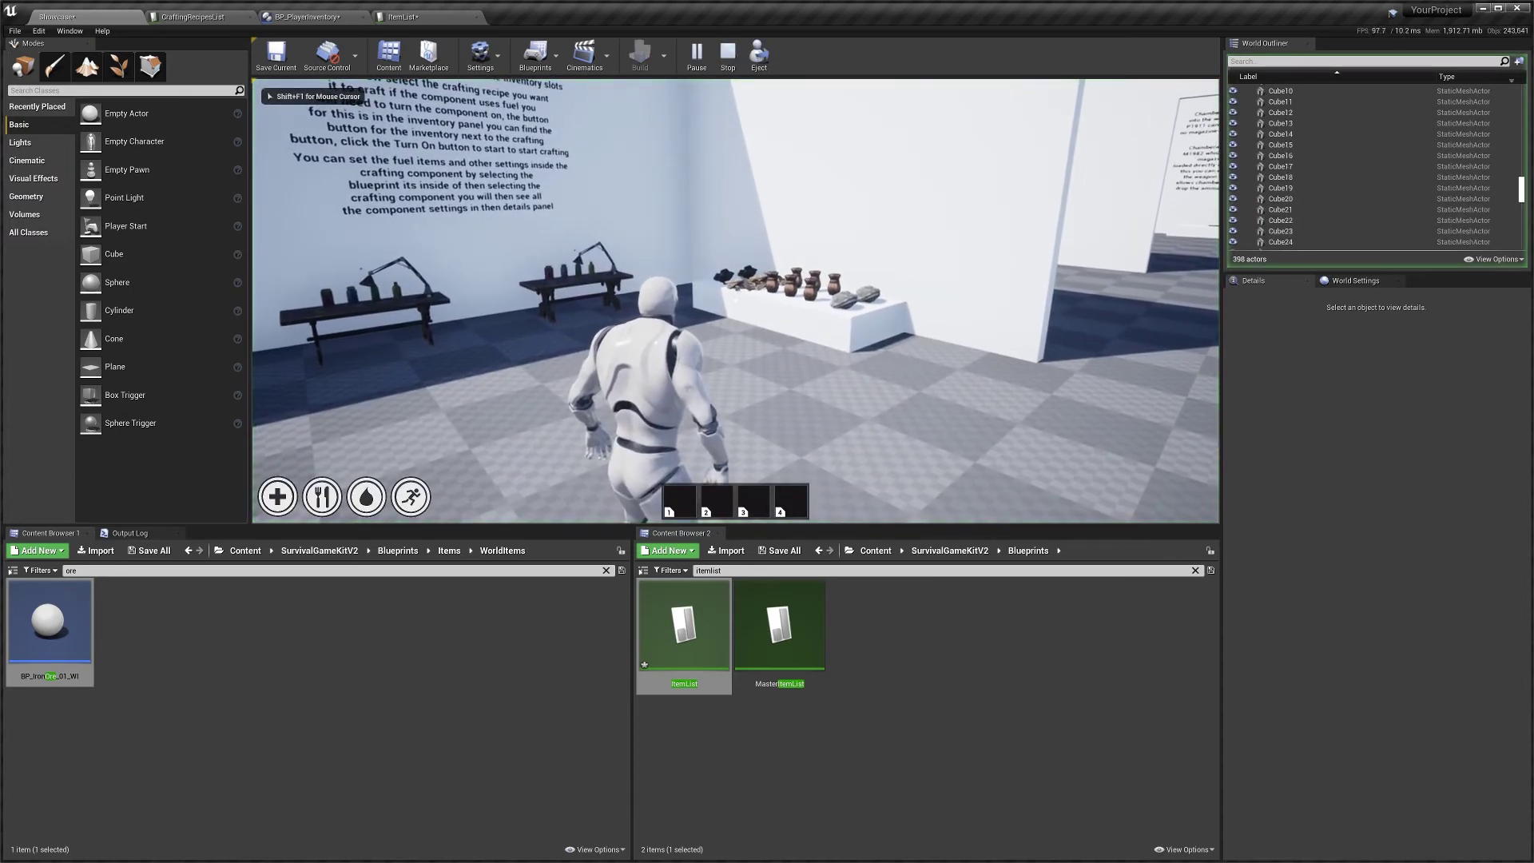
key(Tab)
click(435, 121)
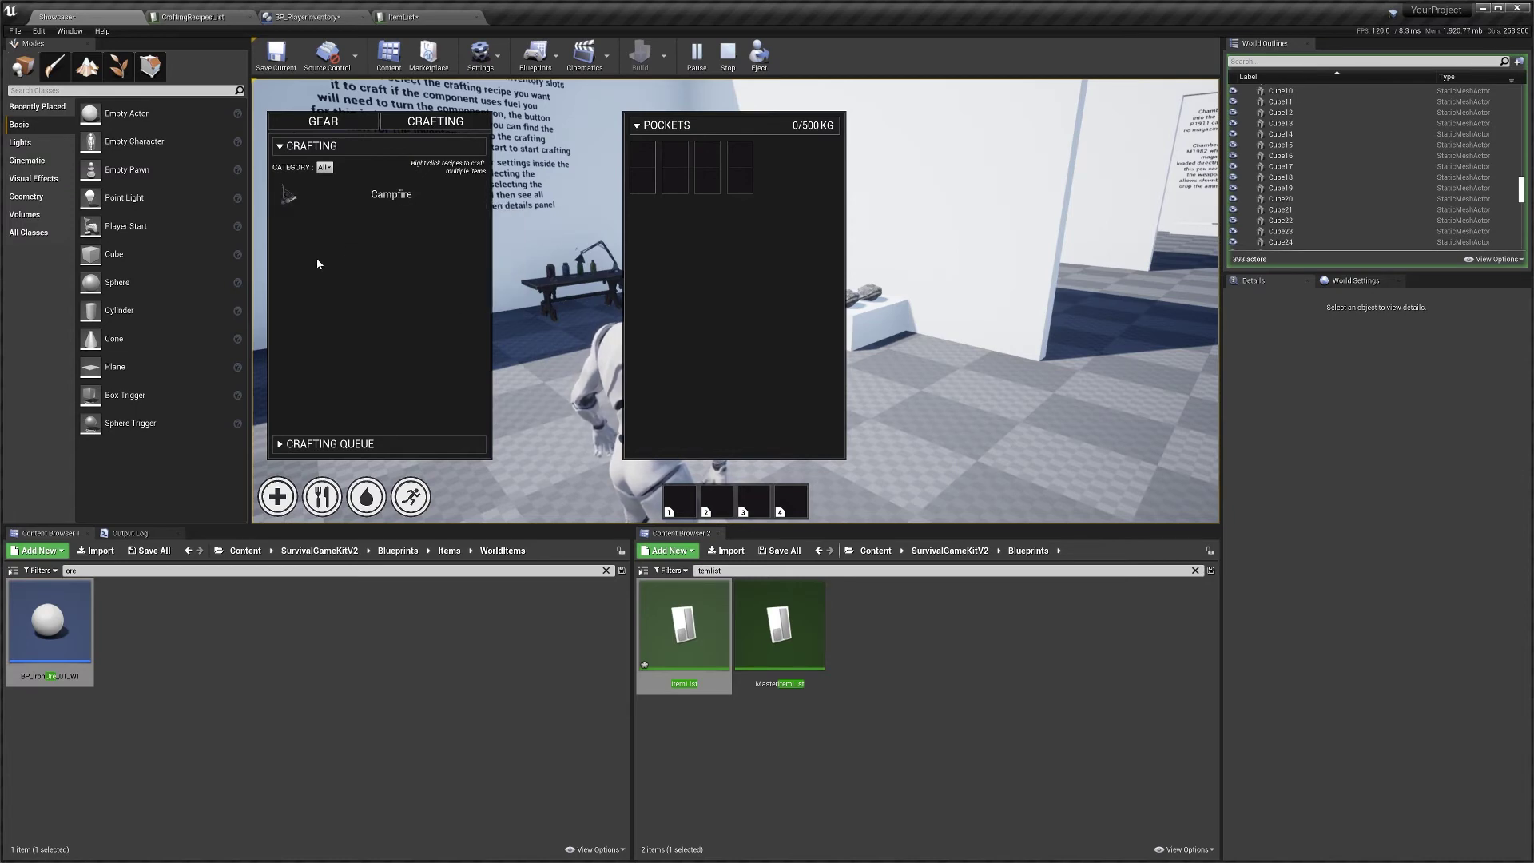
key(Tab)
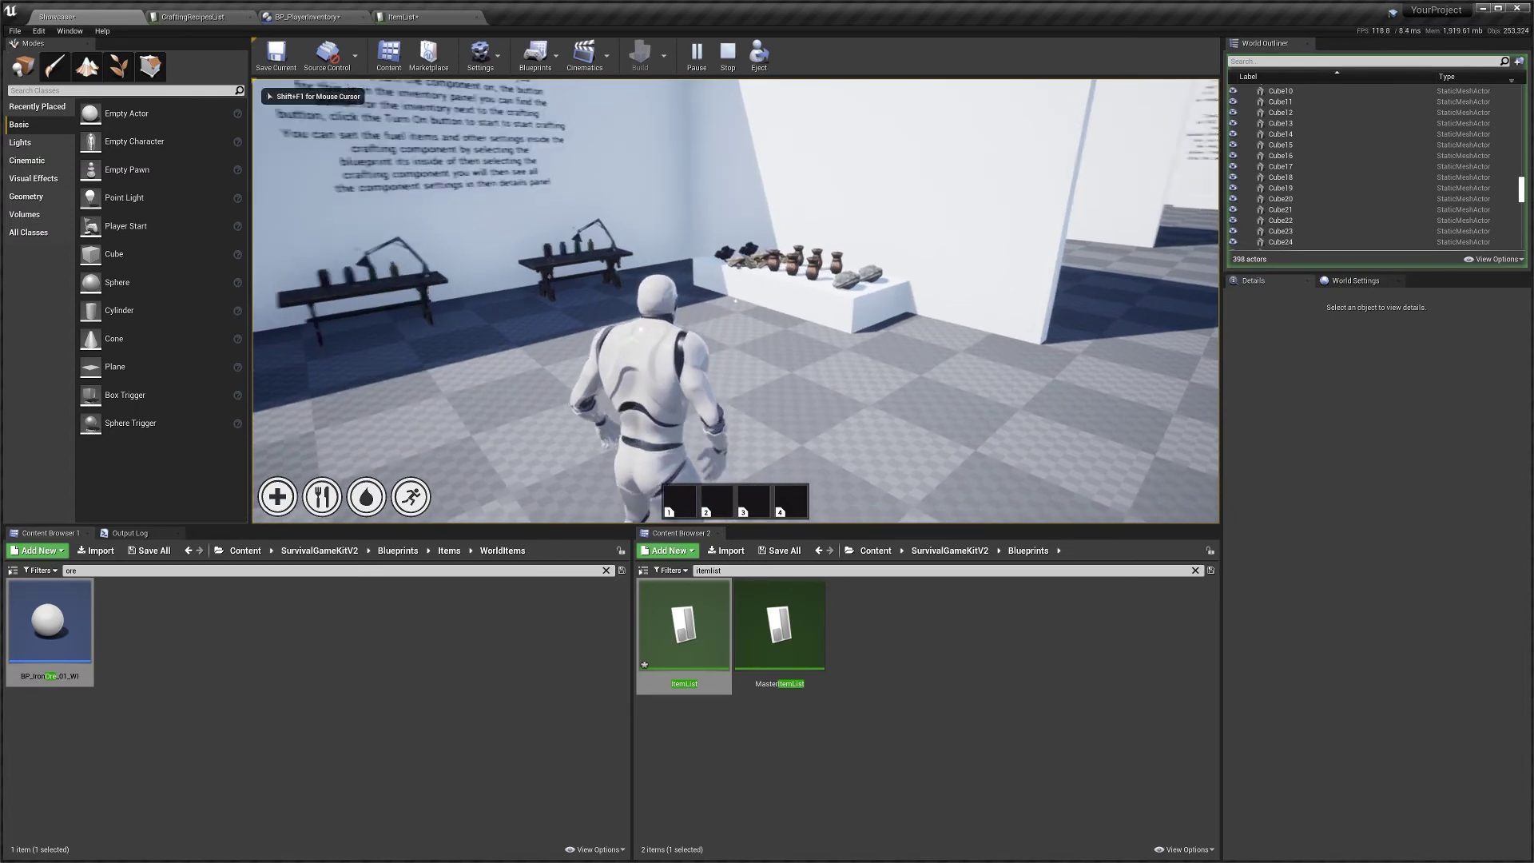
Try to pick up the stone beside the crafting benches, check the inventory and end the play session
key(w)
key(e)
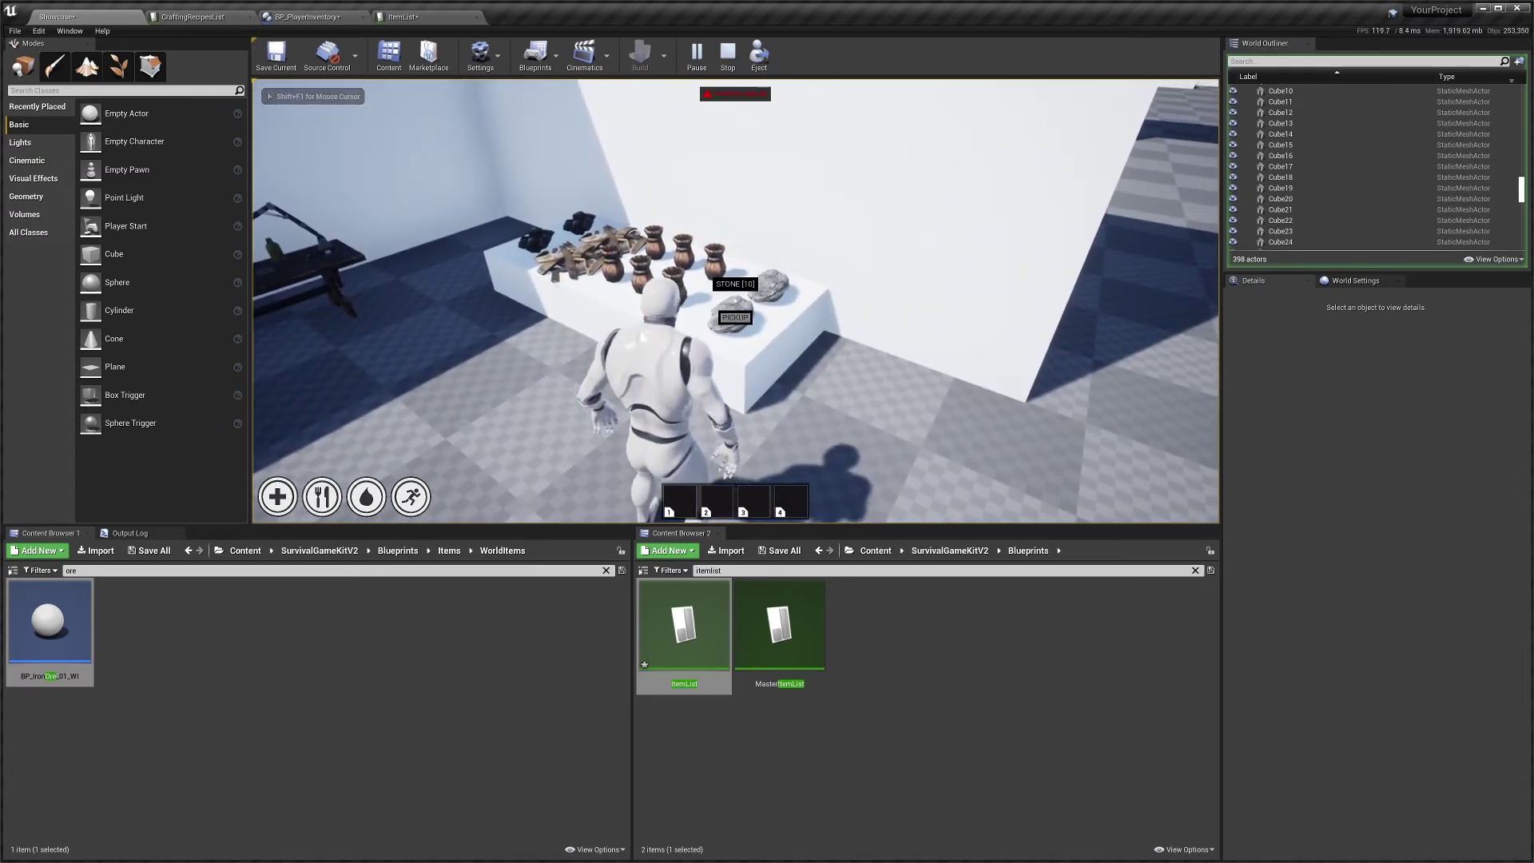
key(Tab)
key(Tab)
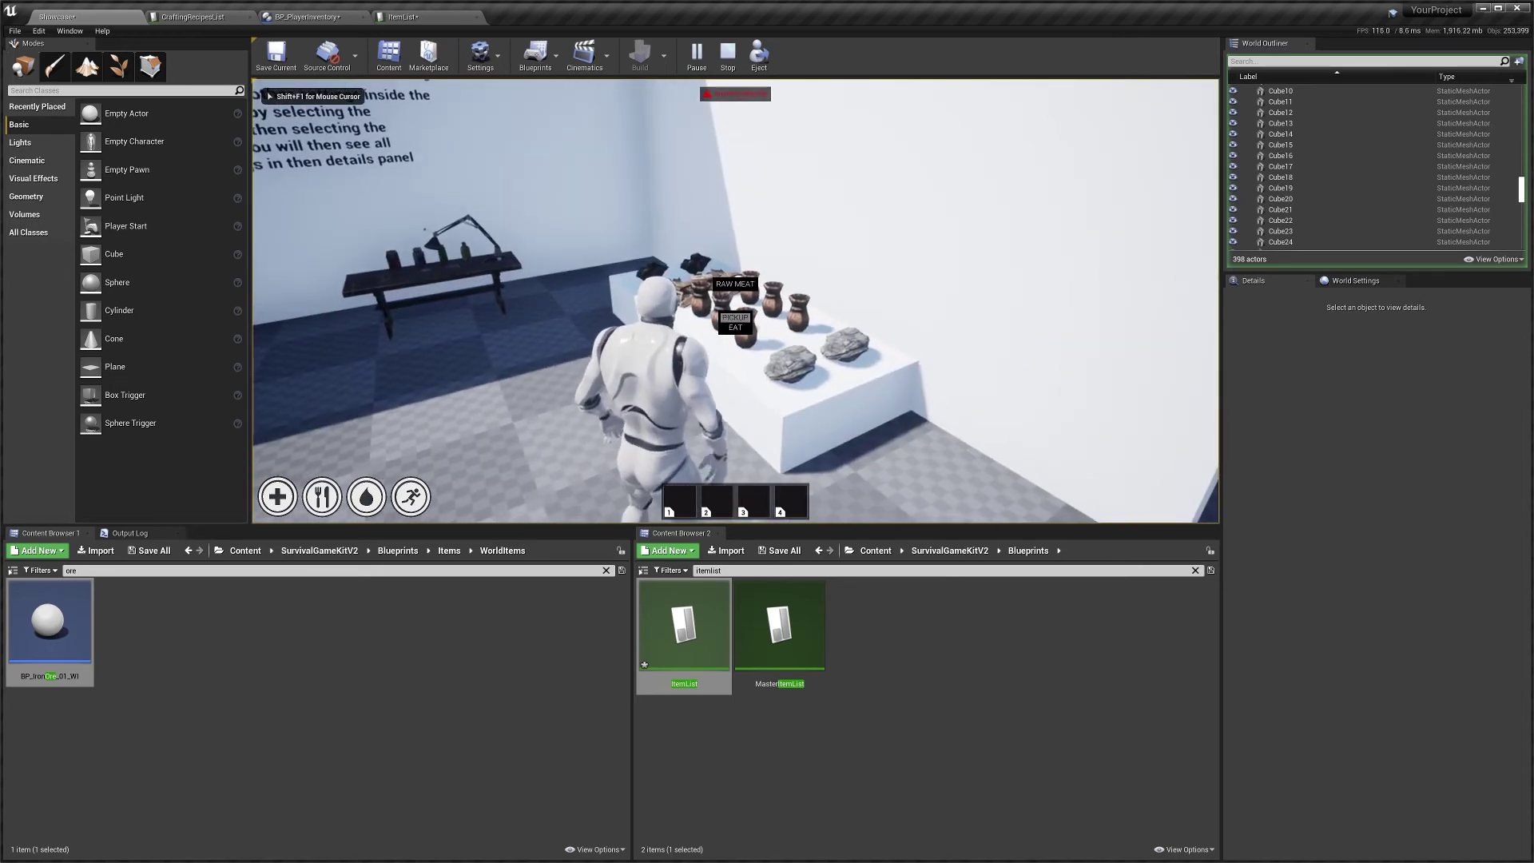
key(w)
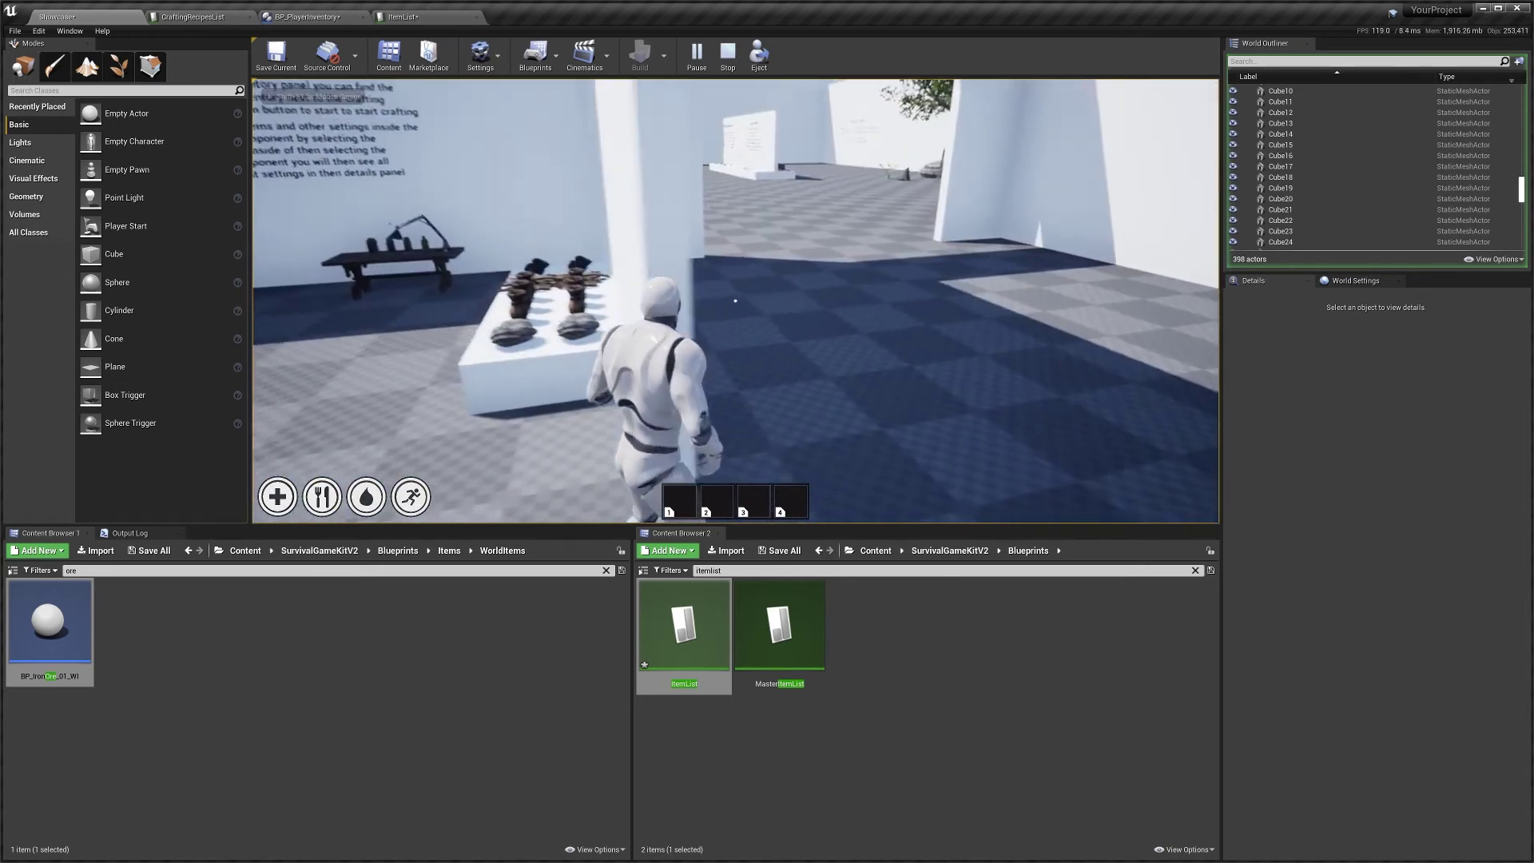
key(Escape)
Play the level from the equipment display, take the Mega Backpack and pick up a stone
right_drag(717, 74, 717, 74)
click(695, 55)
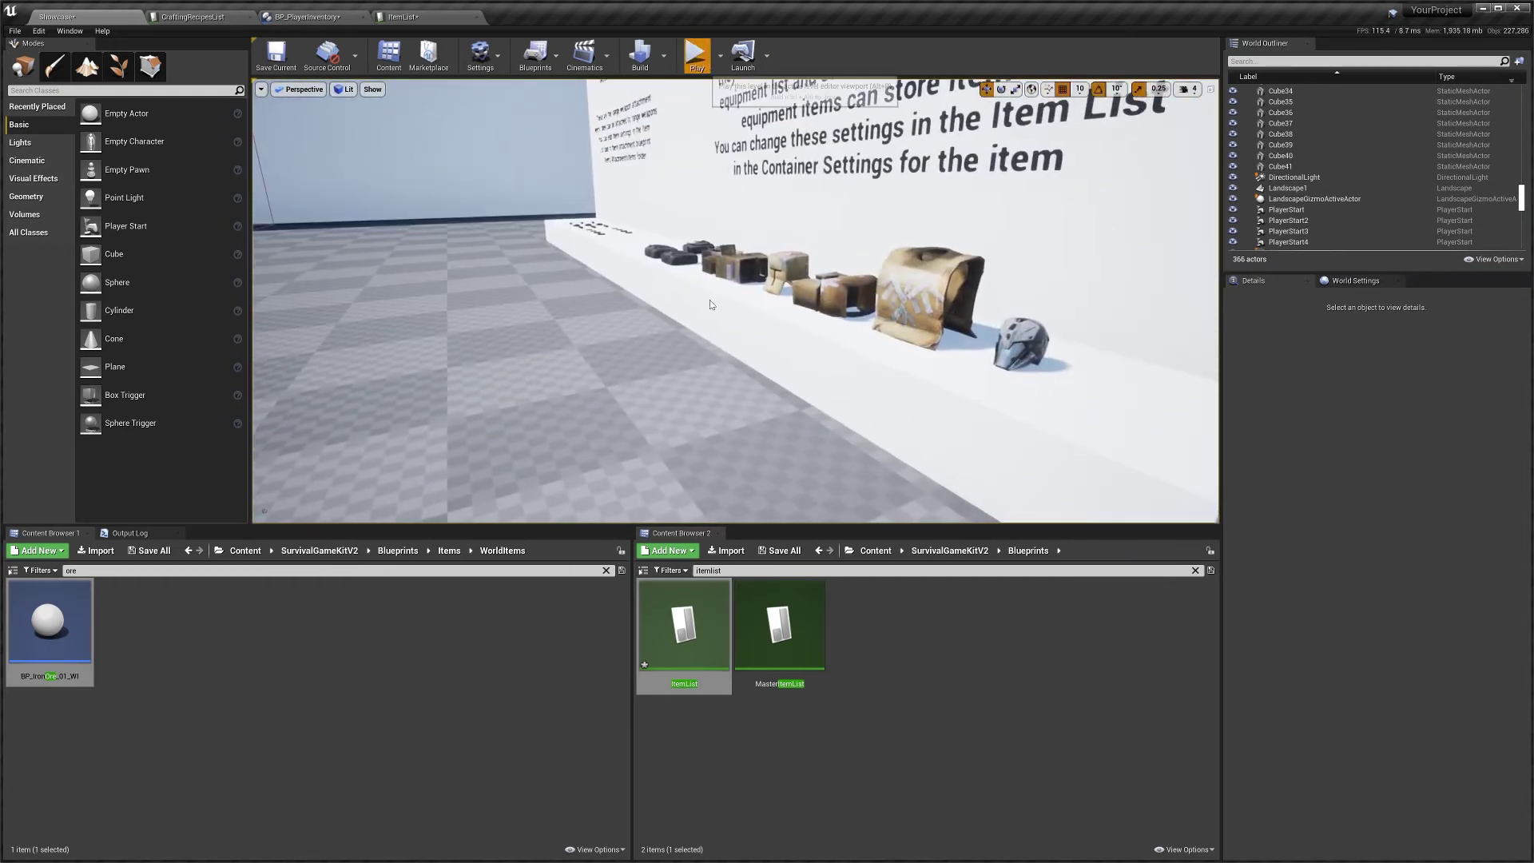
key(w)
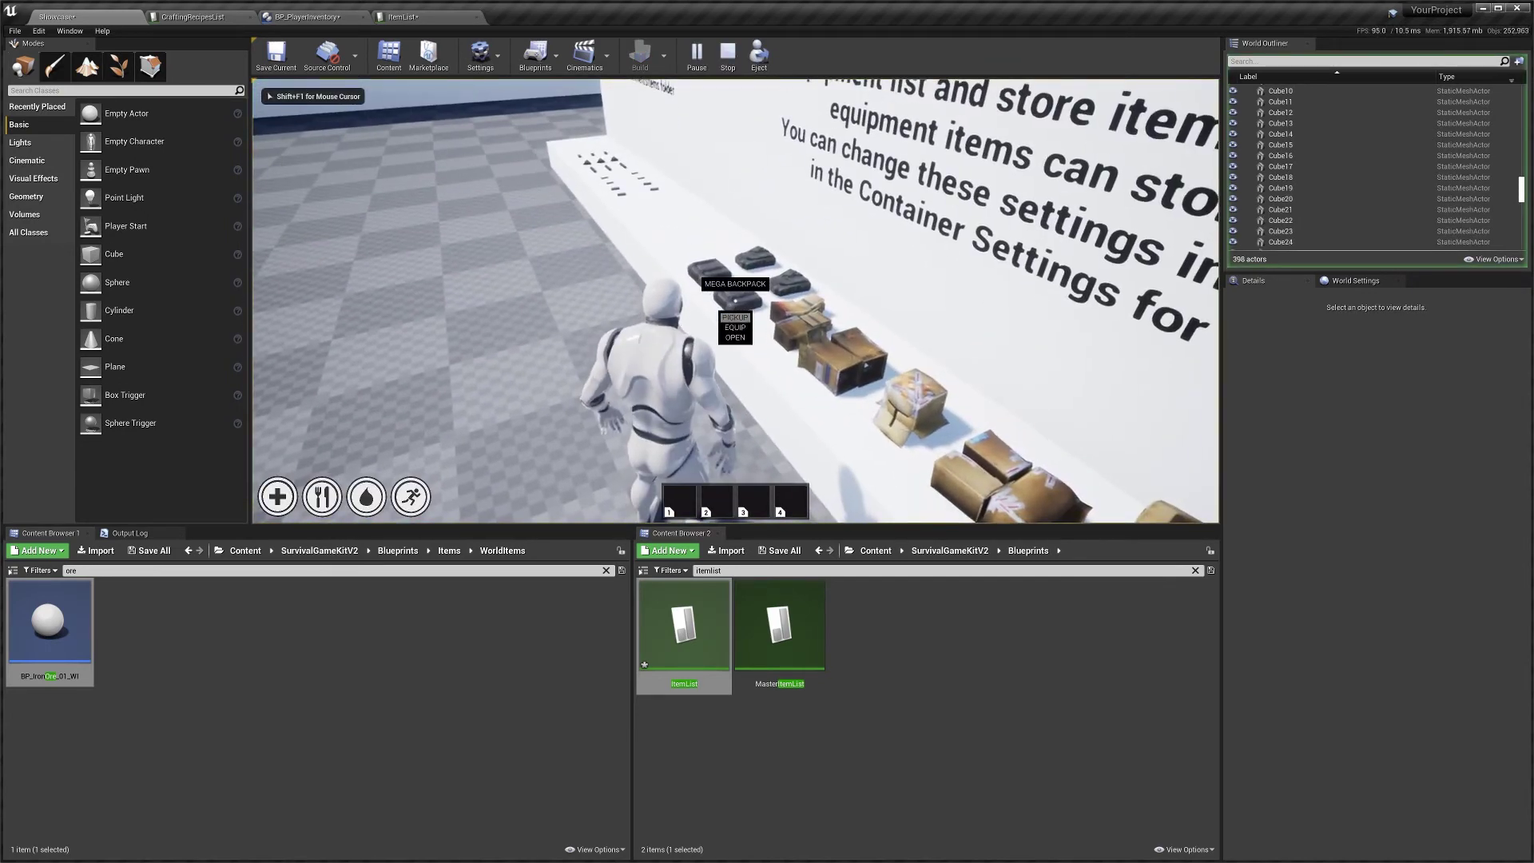
key(e)
key(w)
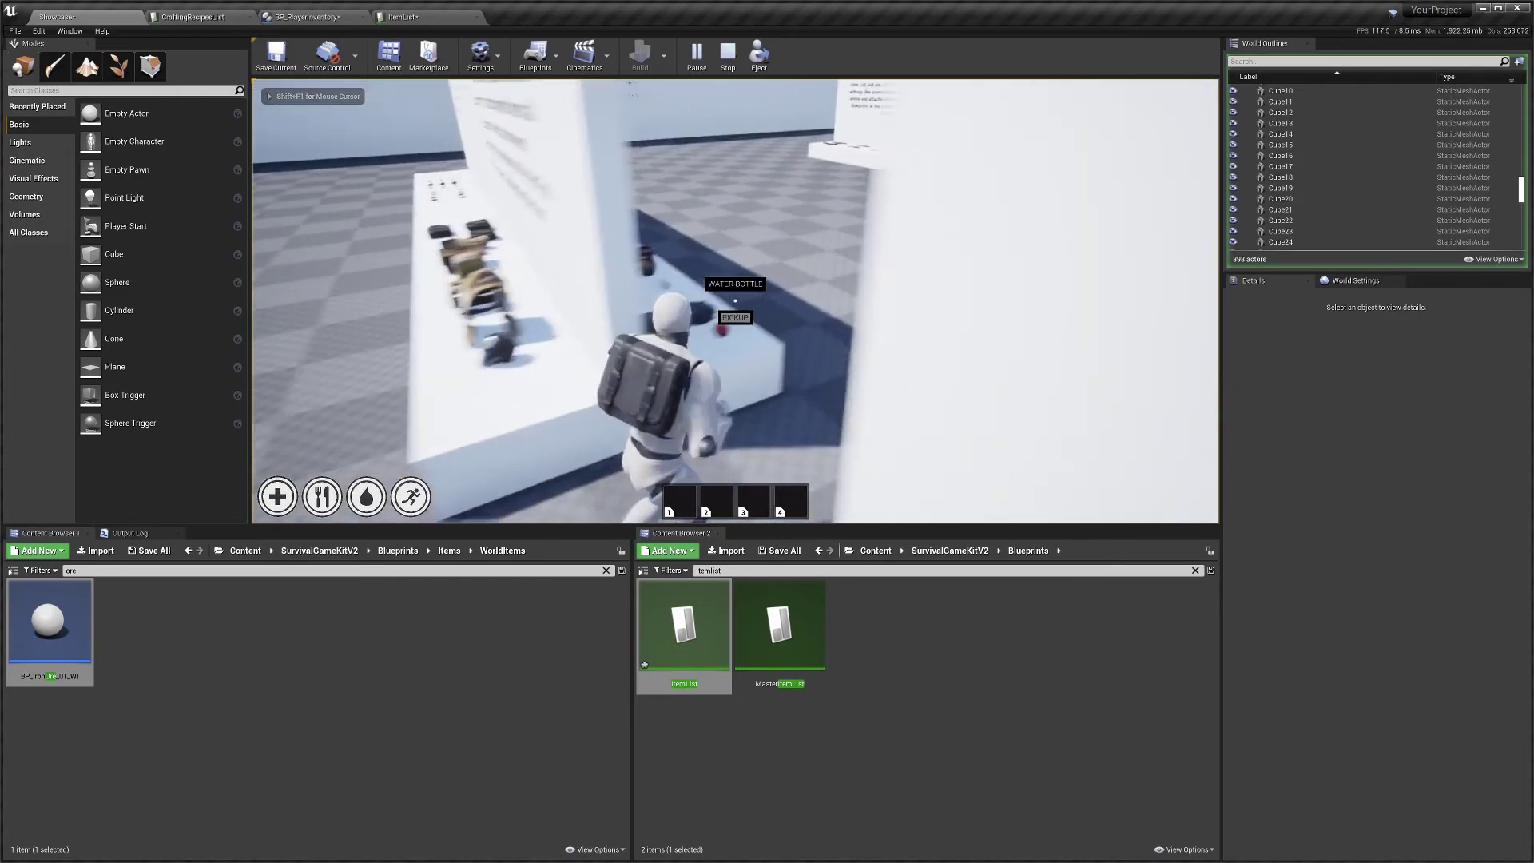
key(e)
Learn the recipe from the stone in the backpack, check the player's crafting list and stop playing
key(Tab)
right_click(681, 269)
click(703, 273)
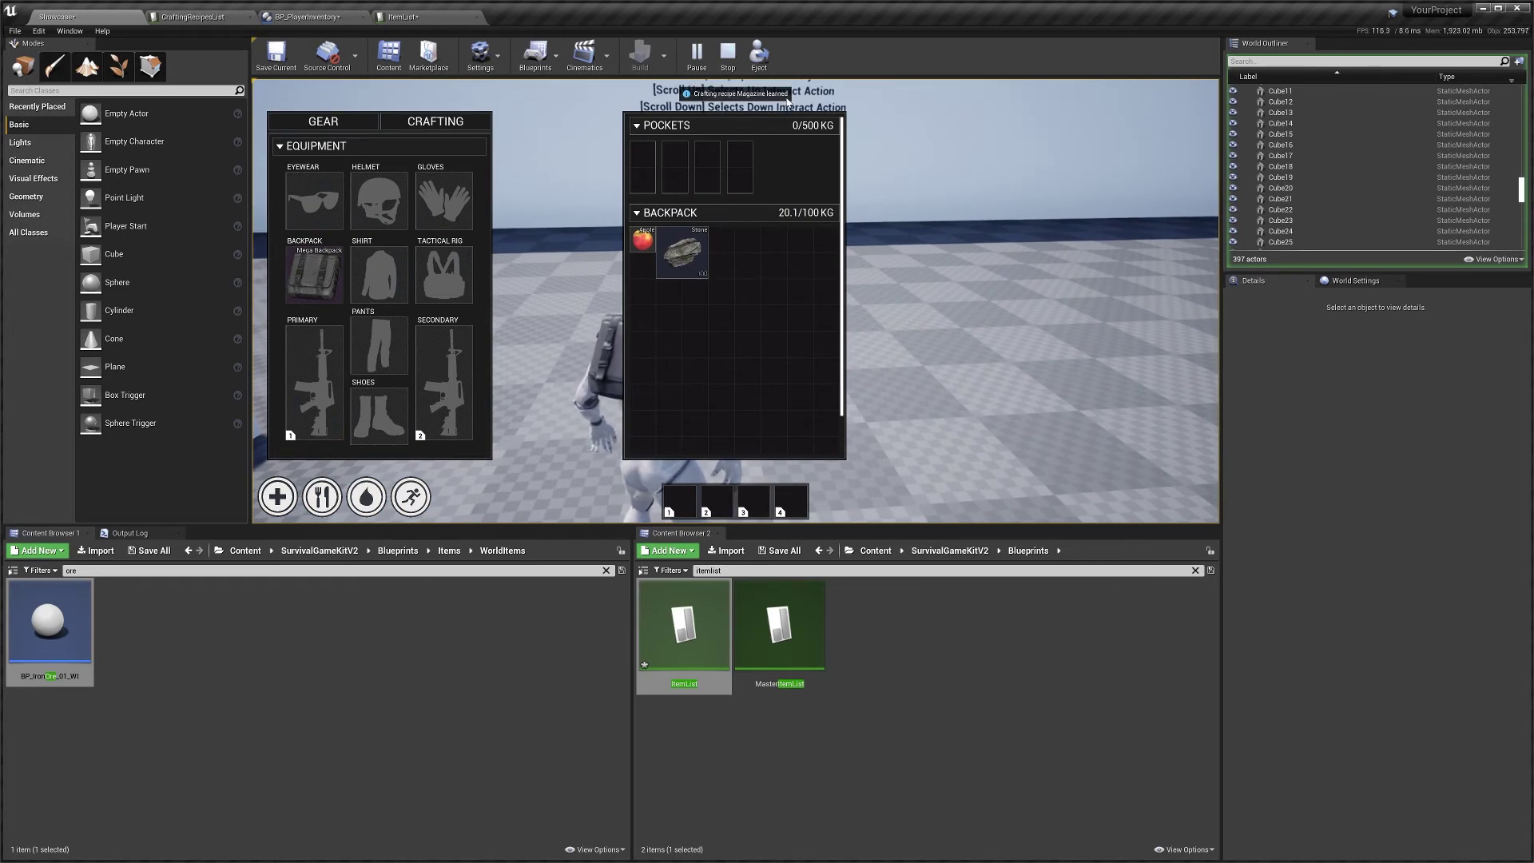
click(408, 127)
mouse_move(344, 223)
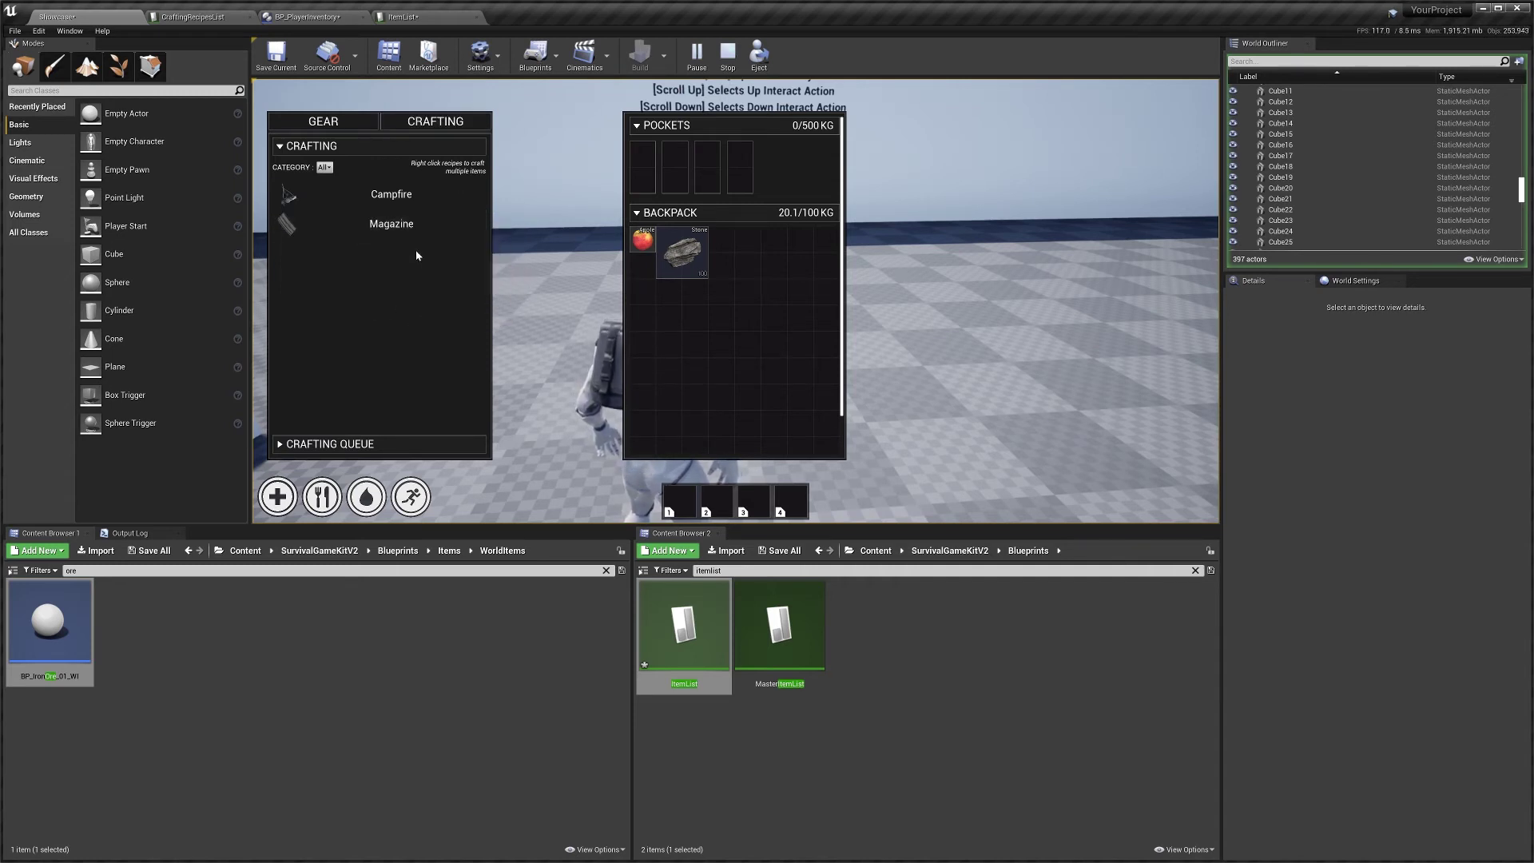
key(Escape)
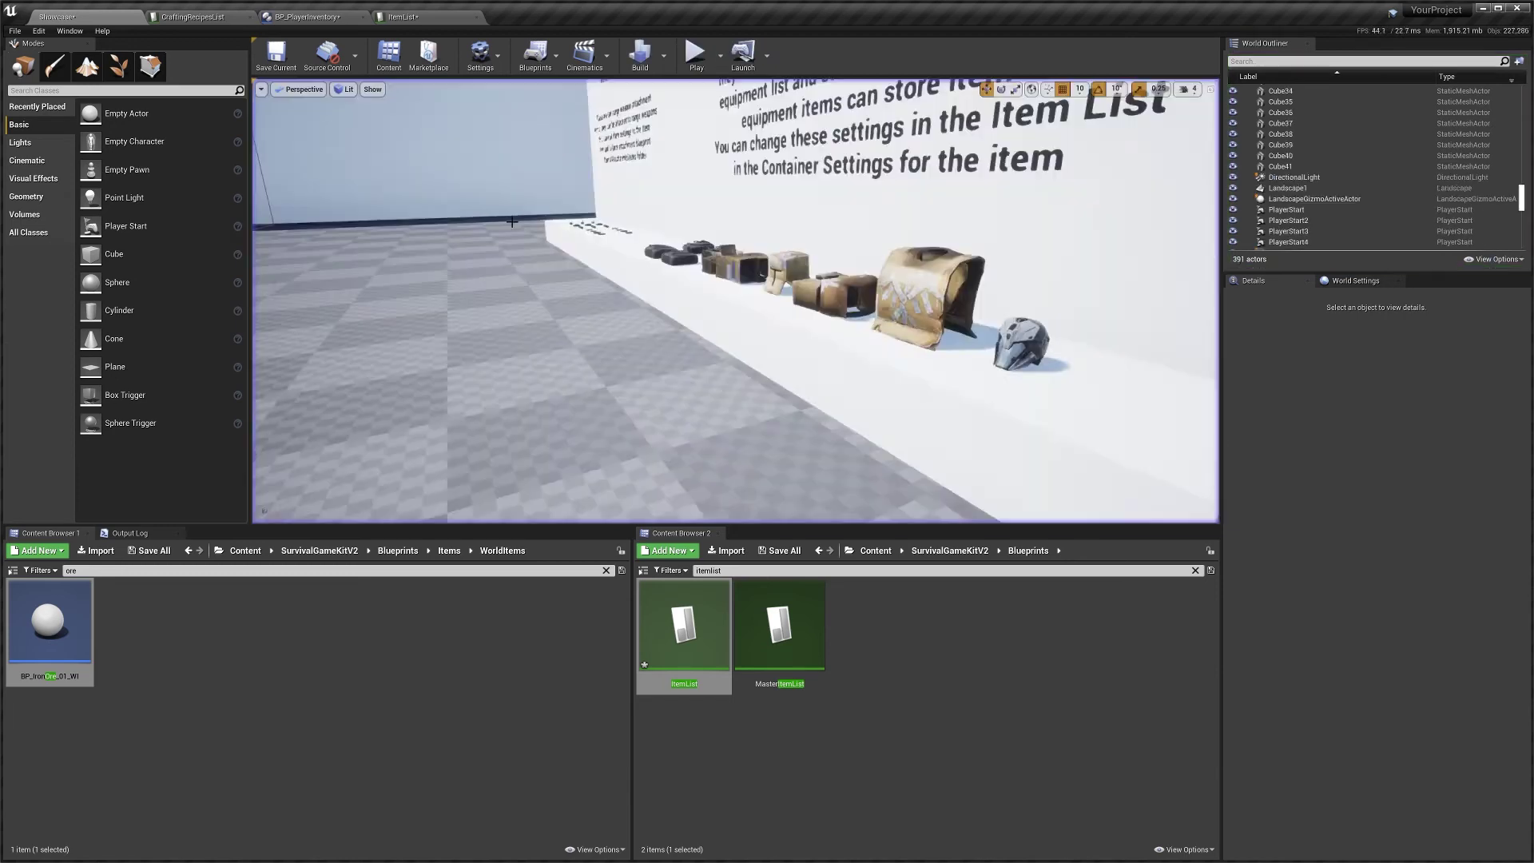
Select the BP_CraftingBench in the Showcase level and display its BP_CraftingComponent settings
click(309, 17)
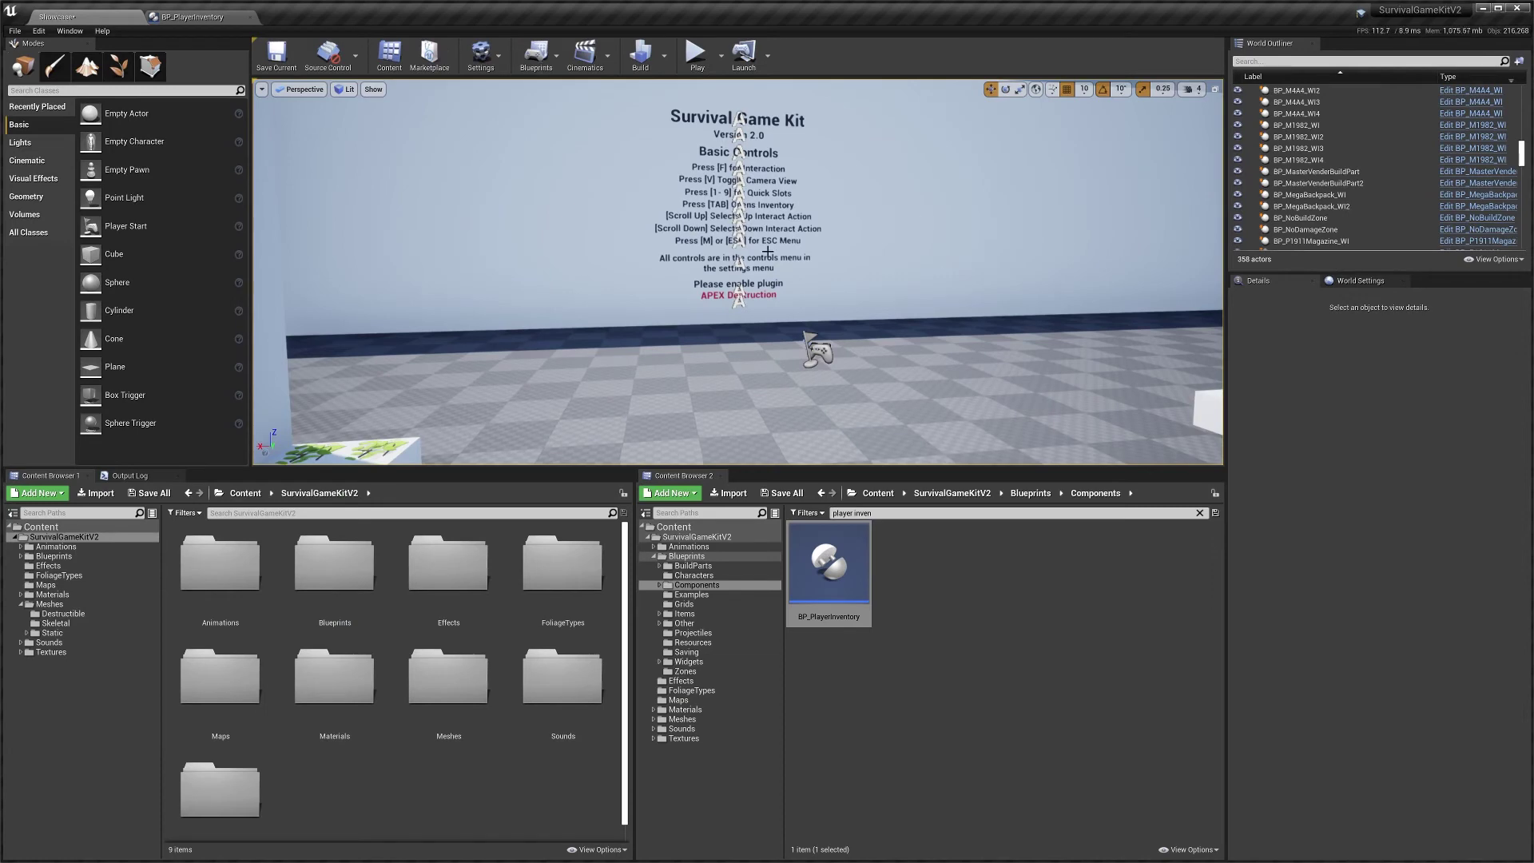
right_drag(719, 264, 706, 302)
click(705, 303)
key(f)
right_drag(1038, 332, 863, 290)
drag(1255, 397, 1254, 472)
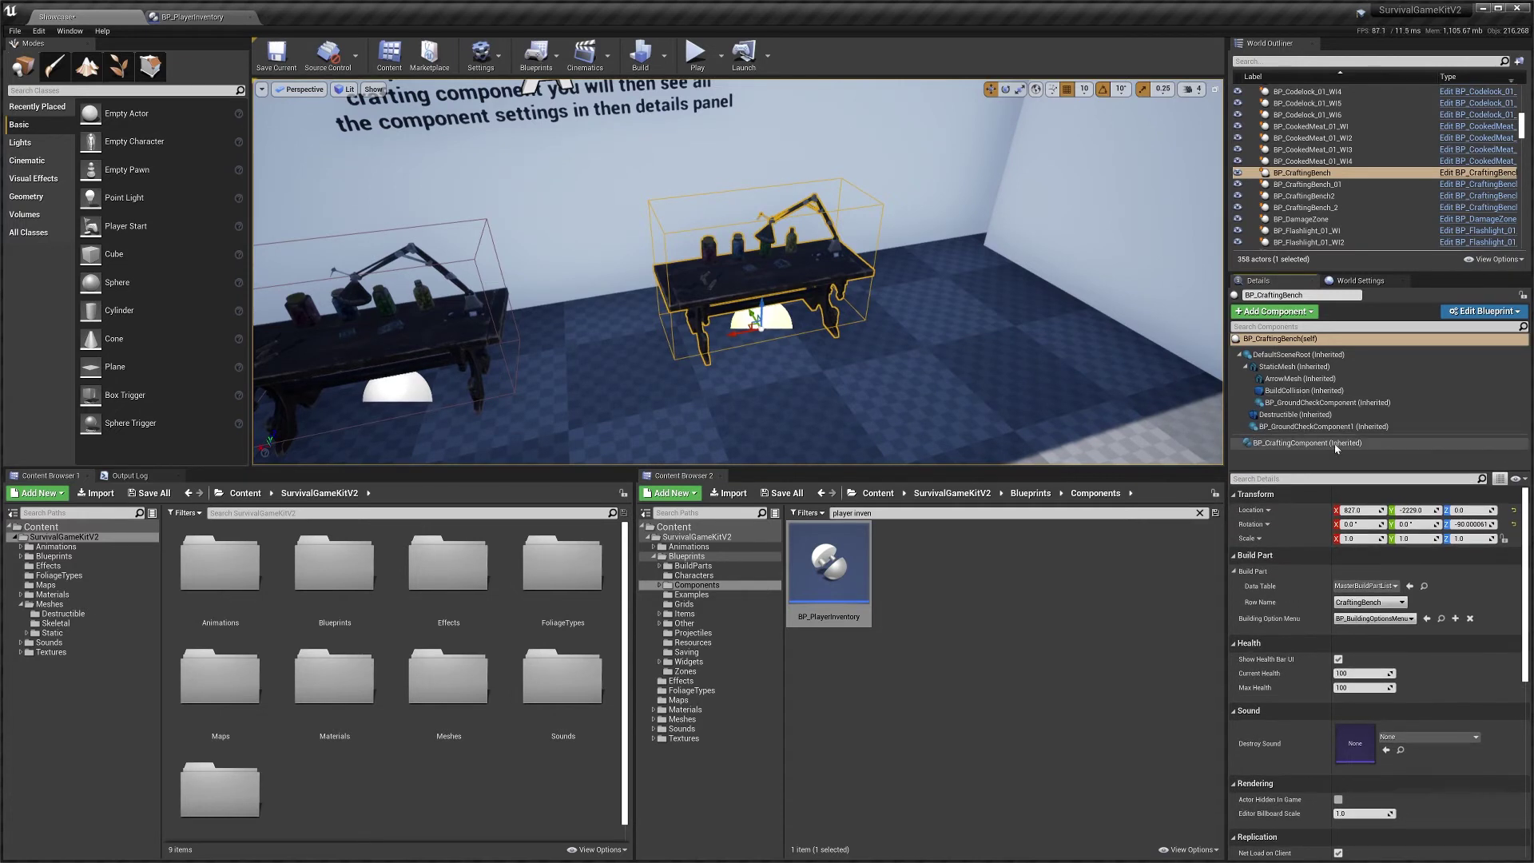
click(1278, 444)
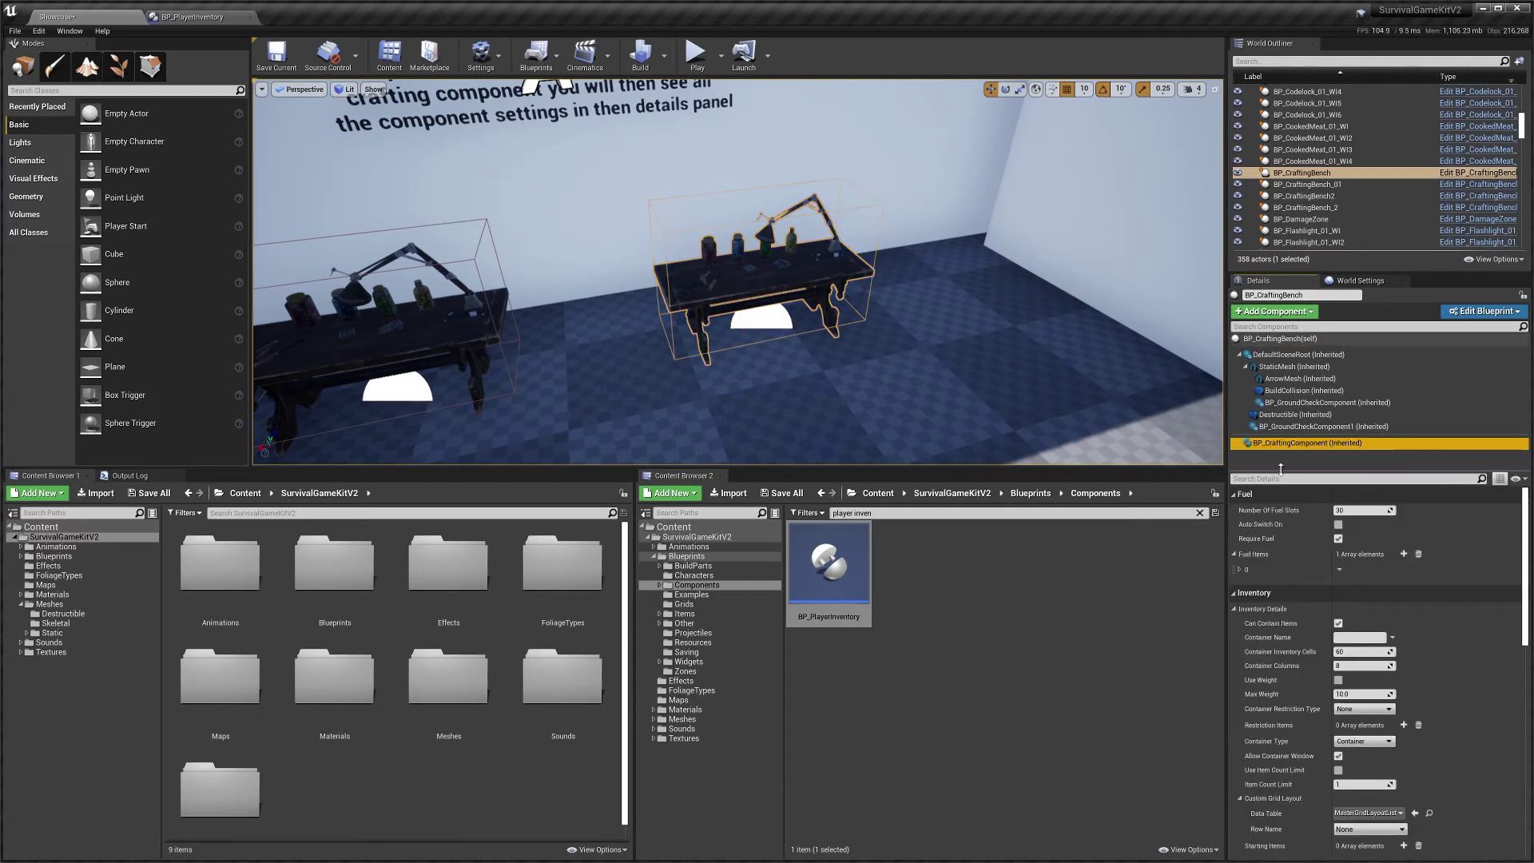
drag(1281, 473, 1281, 463)
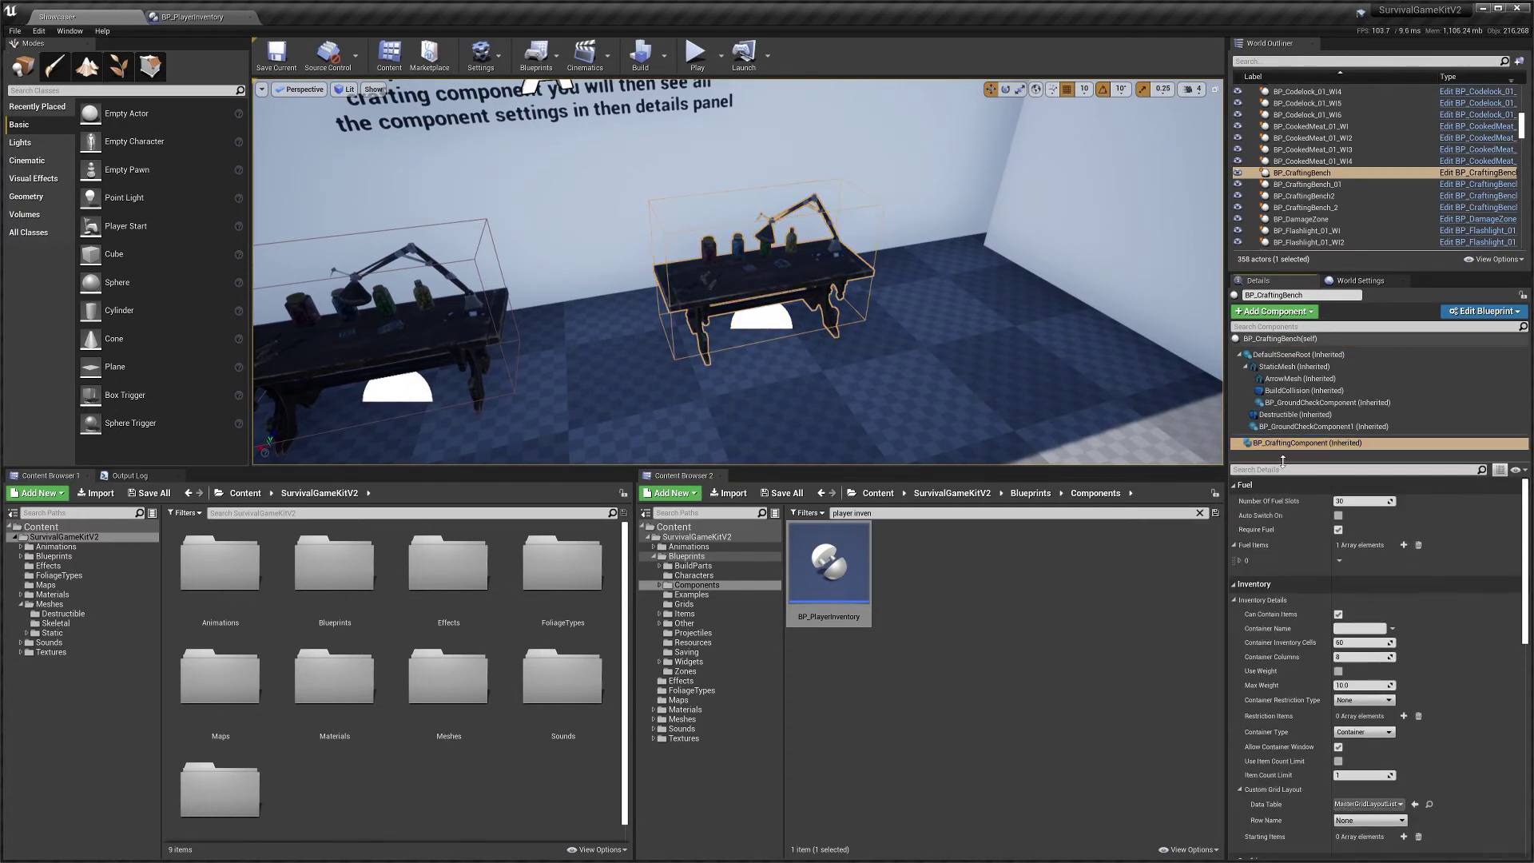
Open the BP_CraftingBench blueprint, select its inherited BP_CraftingComponent and widen the area showing its details
click(1478, 312)
click(1479, 312)
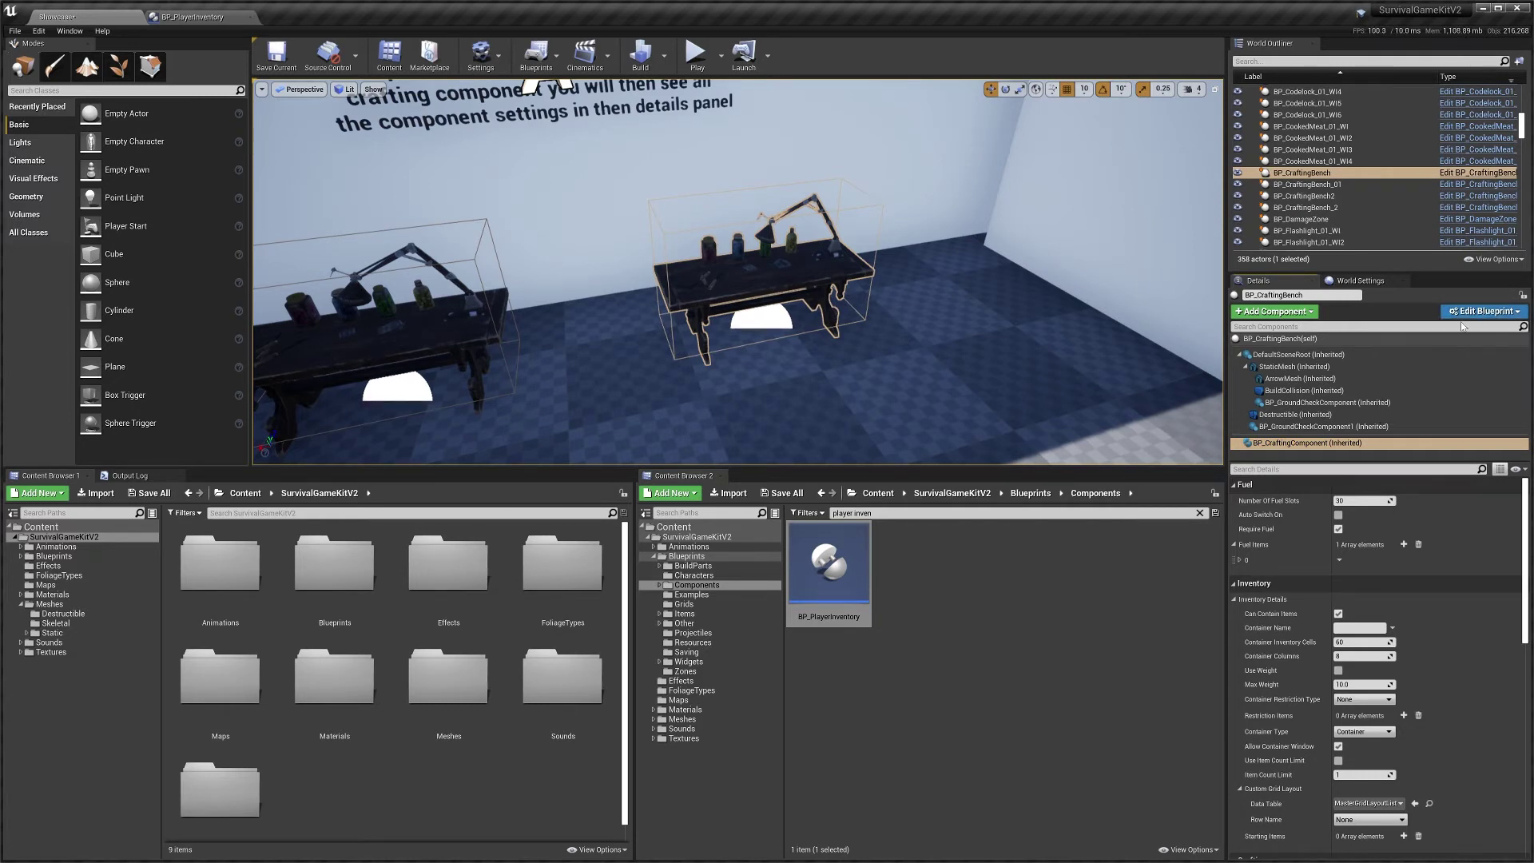
click(1311, 445)
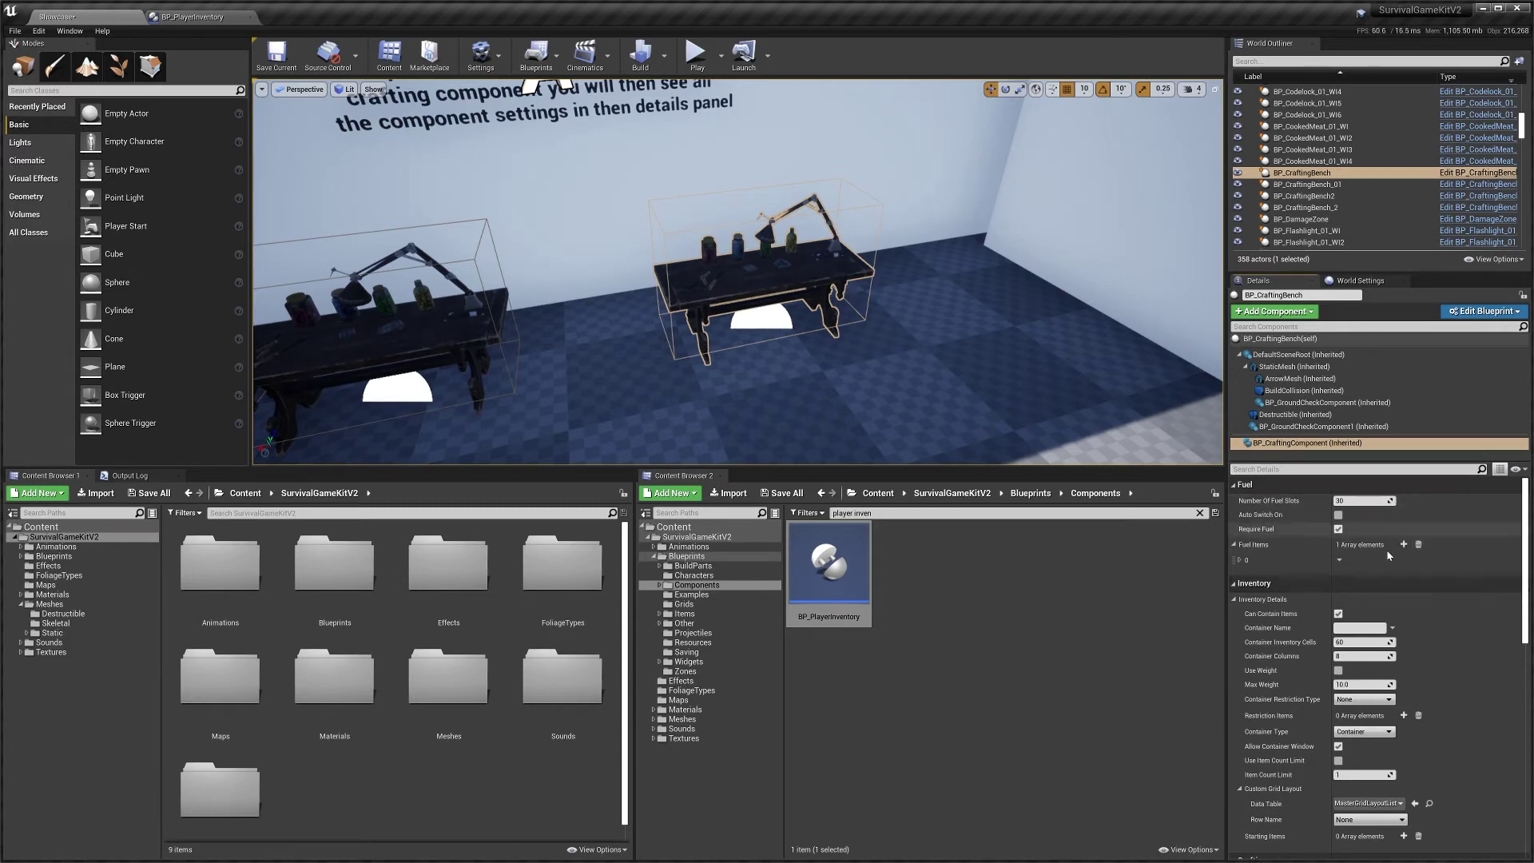
click(1485, 317)
click(1474, 342)
click(82, 182)
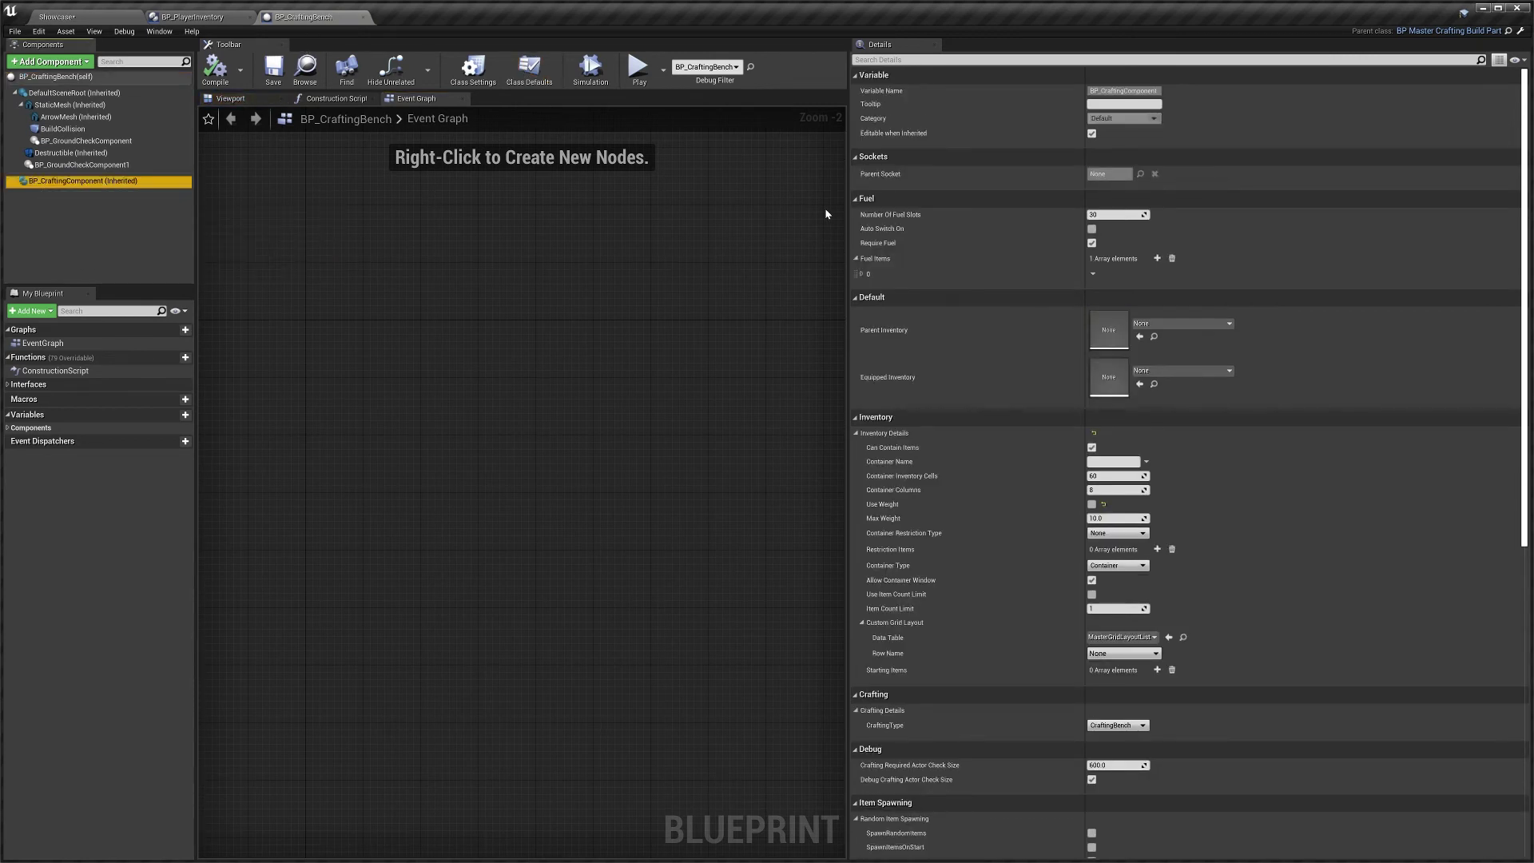
drag(847, 204, 715, 209)
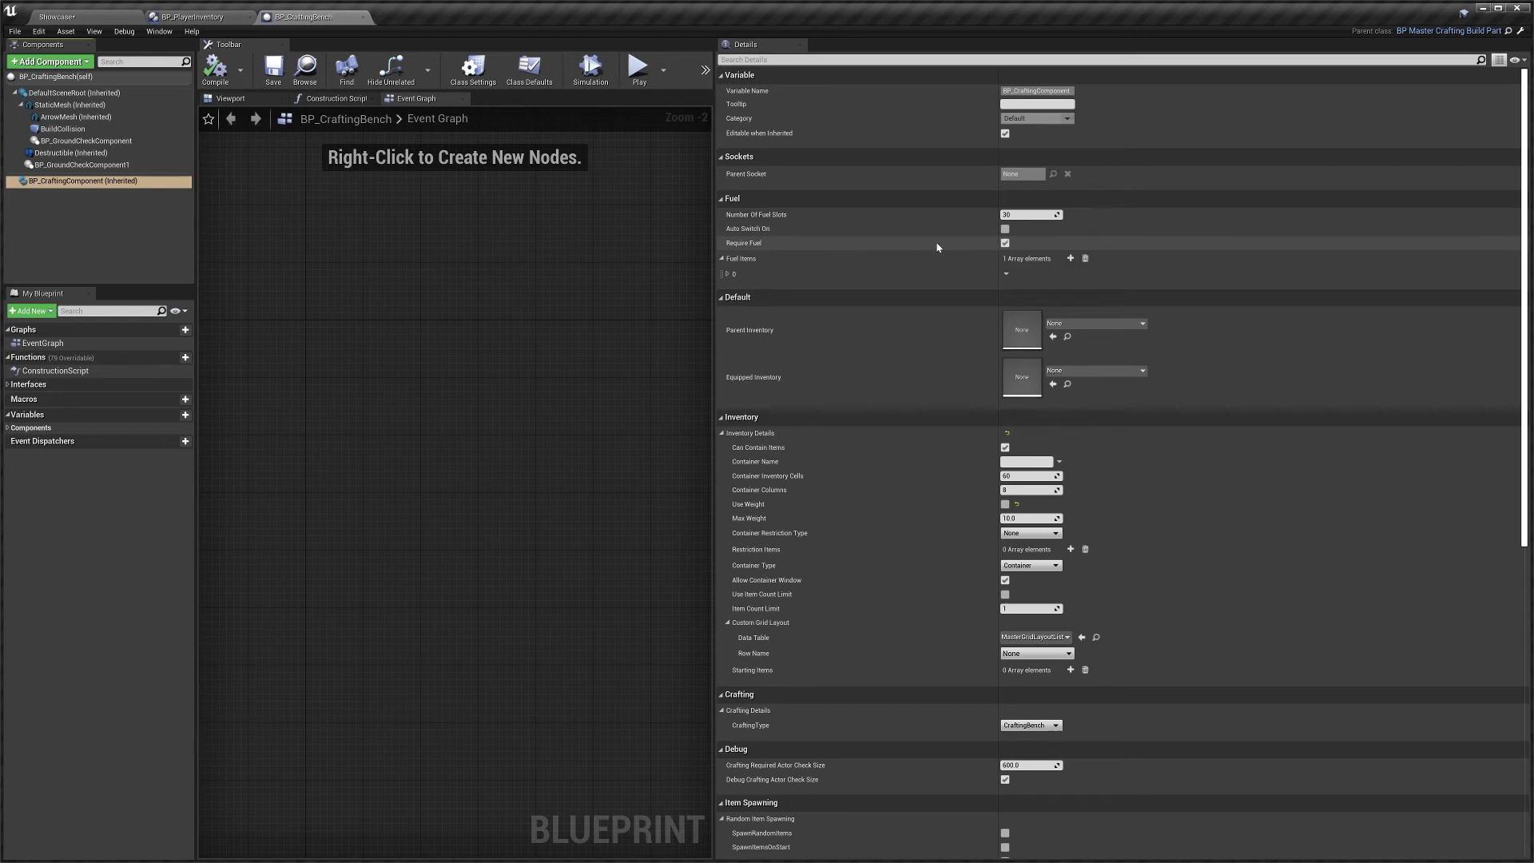
Examine the crafting component's fuel settings, including the data table and row of the first Fuel Items element
mouse_move(766, 231)
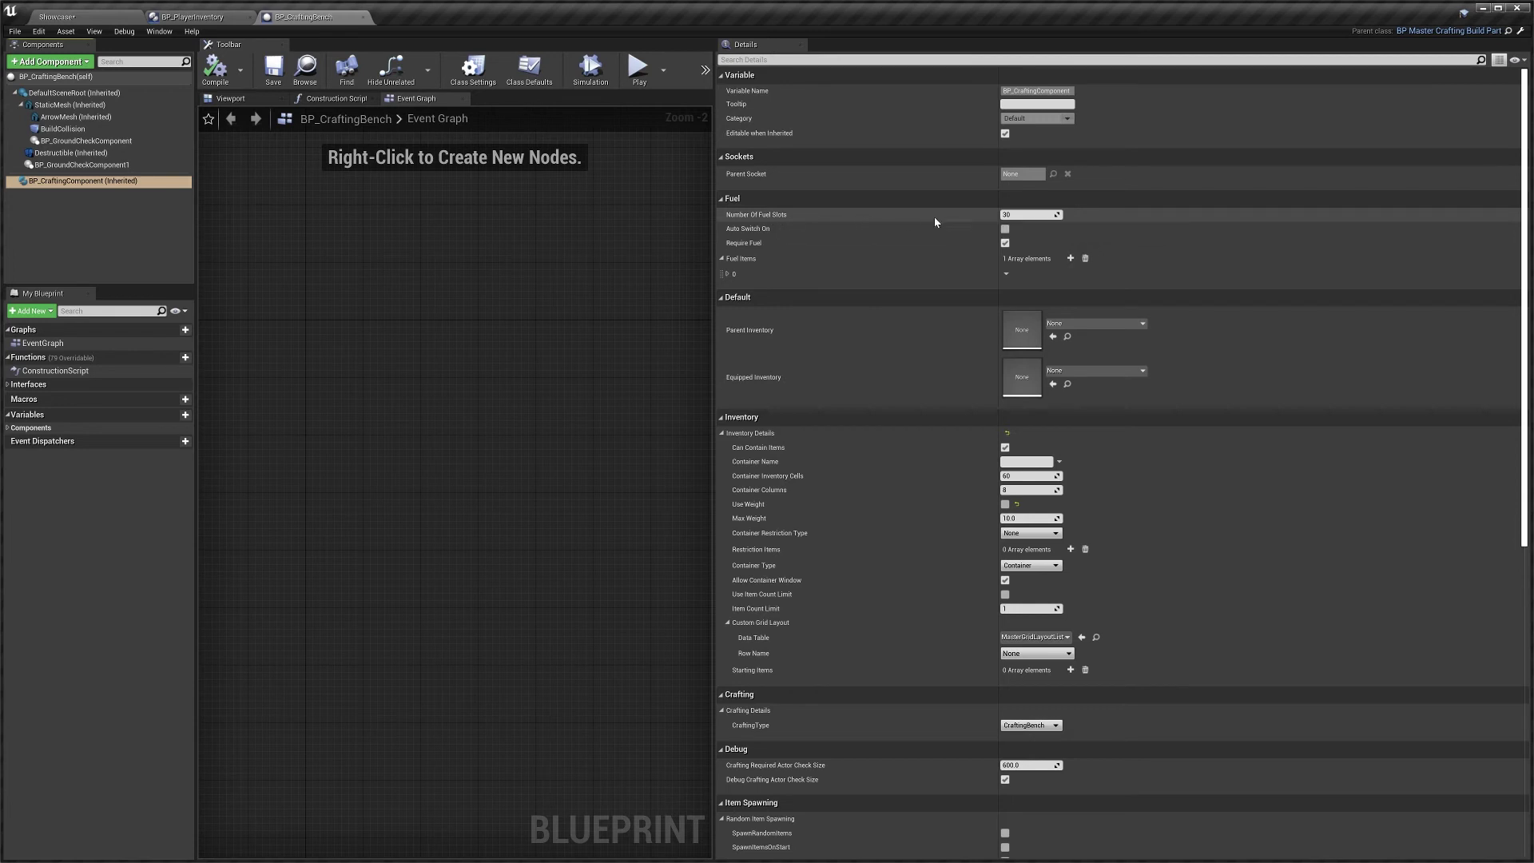
click(861, 276)
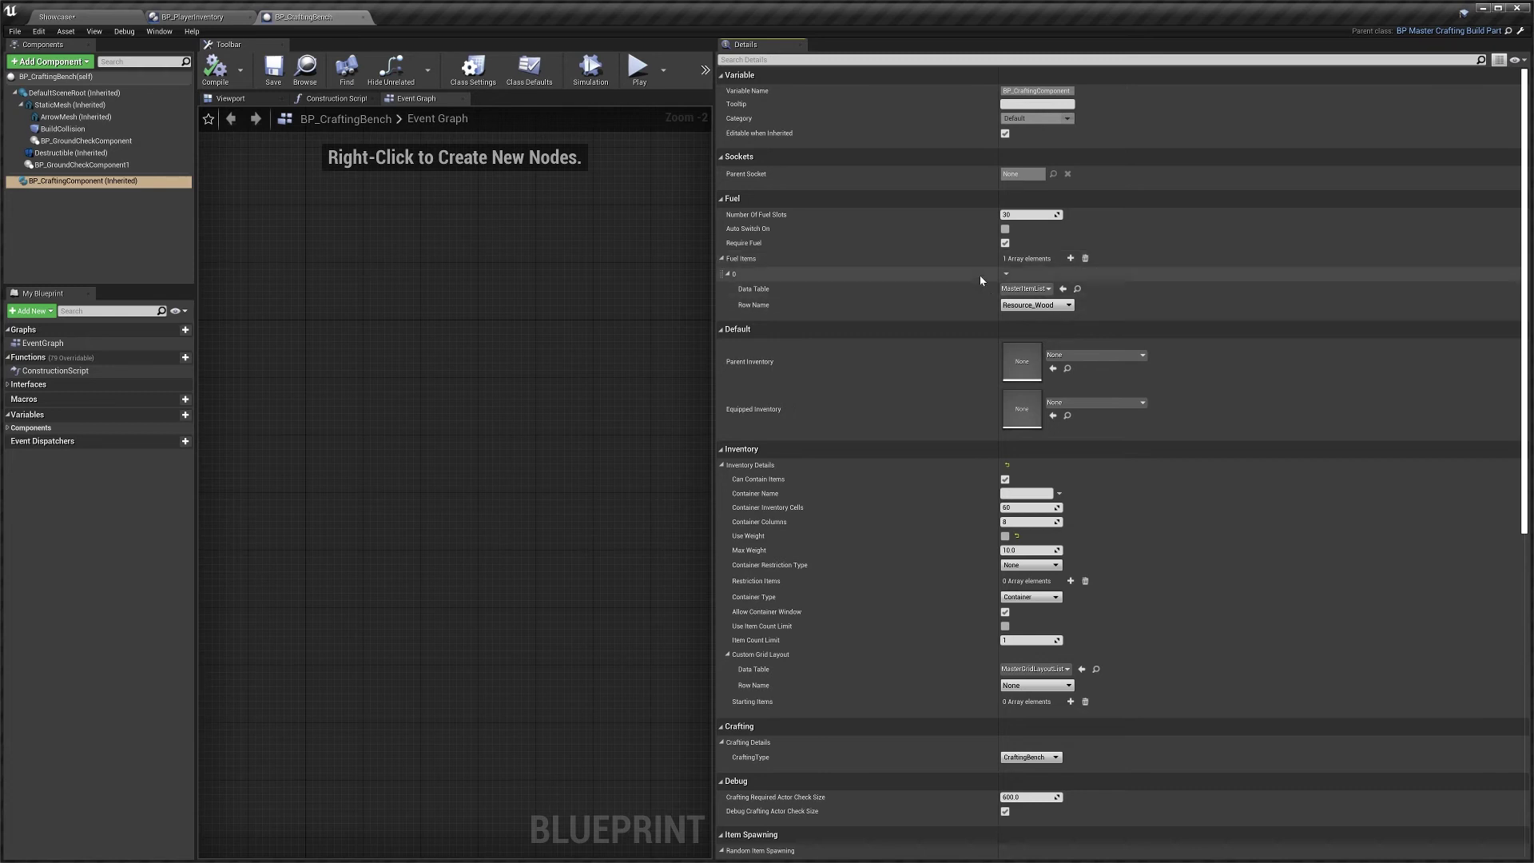
scroll(911, 319, down, 3)
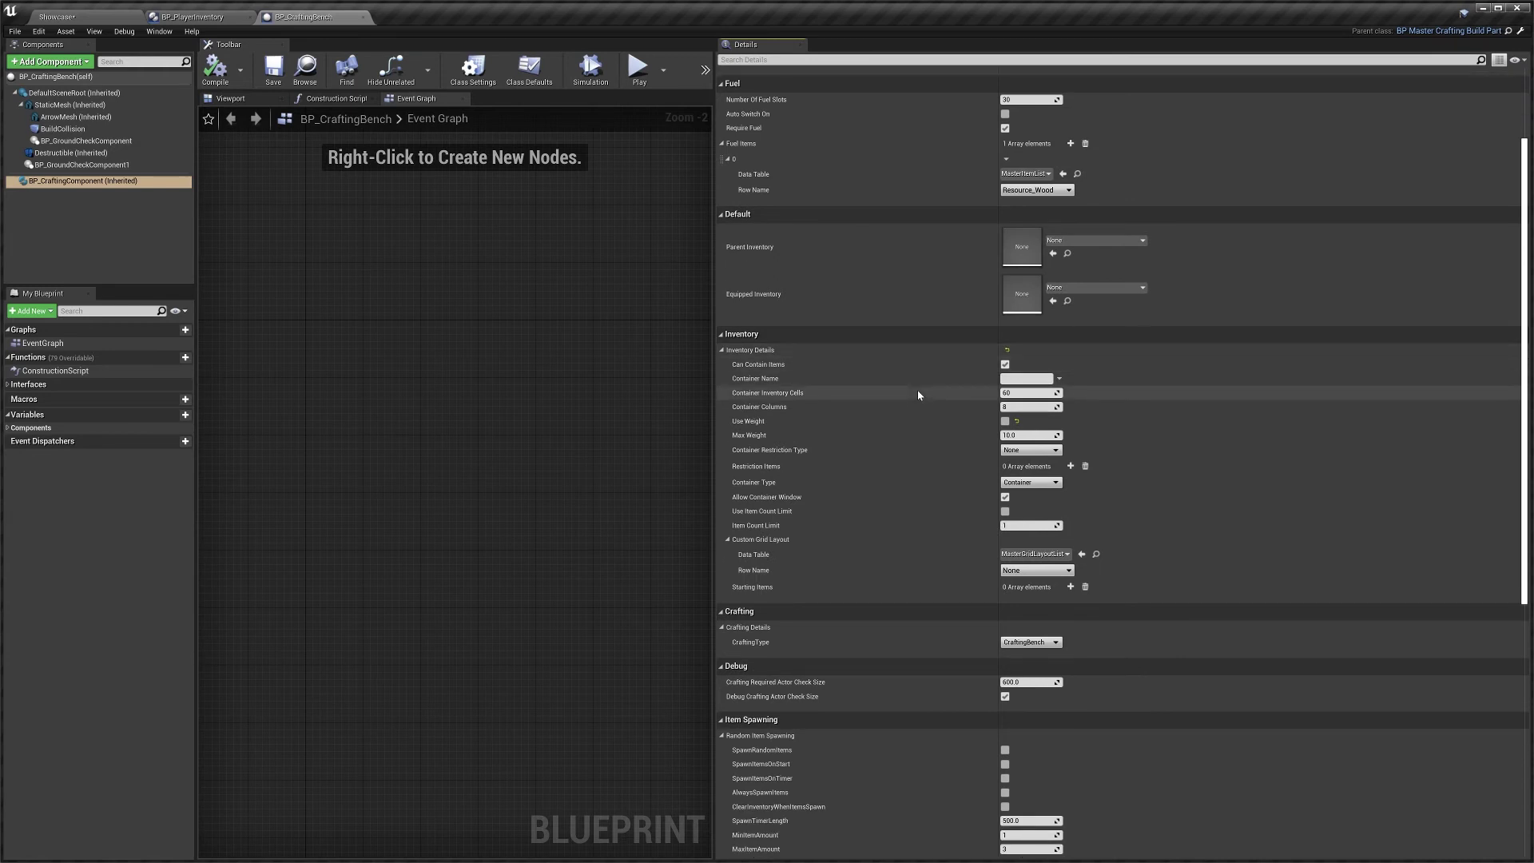
Review the crafting component's Inventory Details, including the weight, item count limit and Container Restriction Type options
click(921, 358)
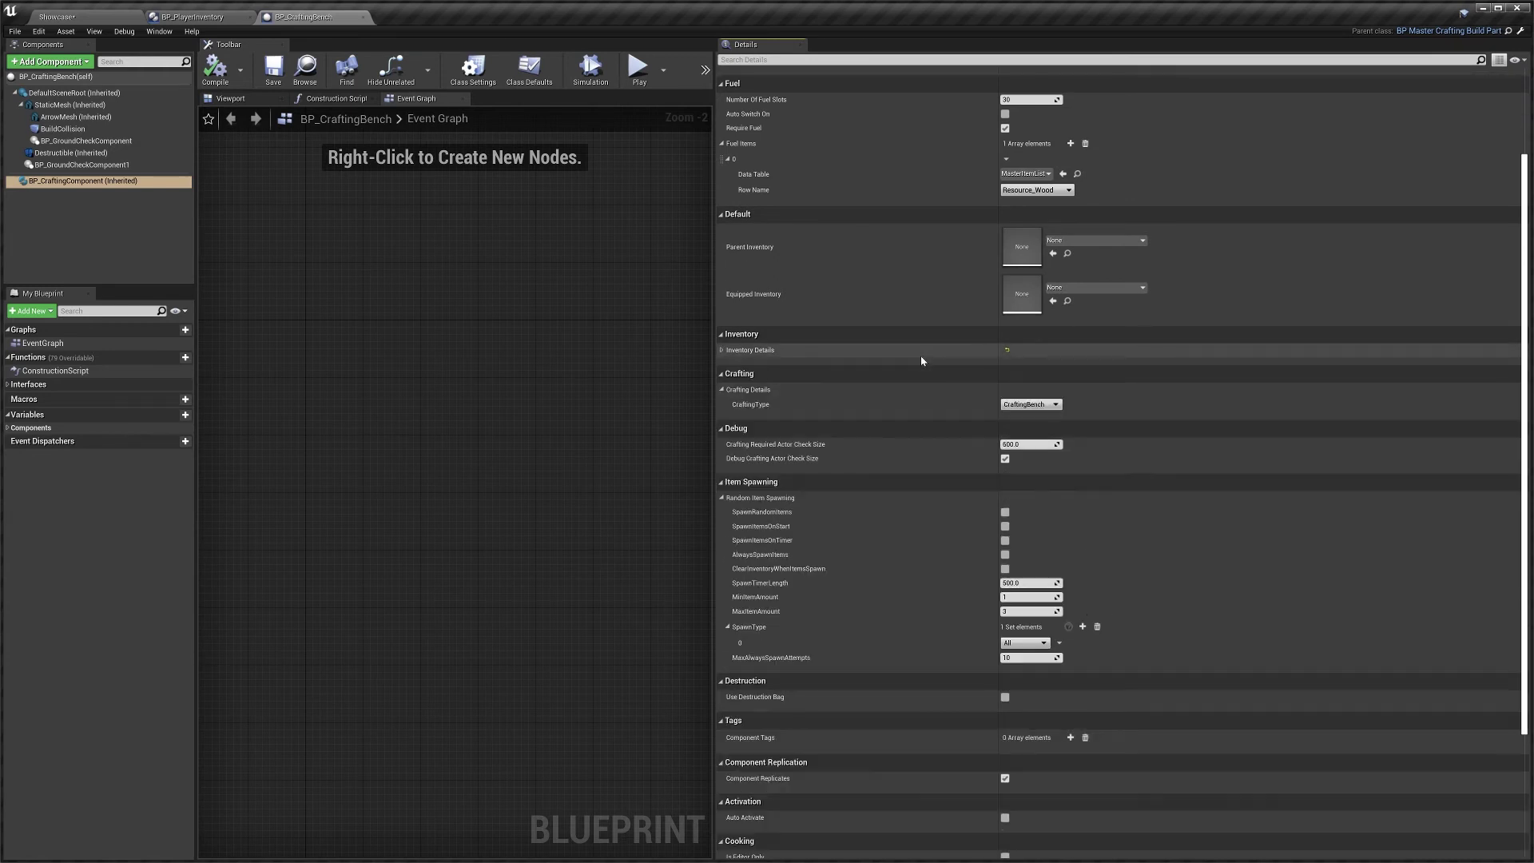
click(799, 354)
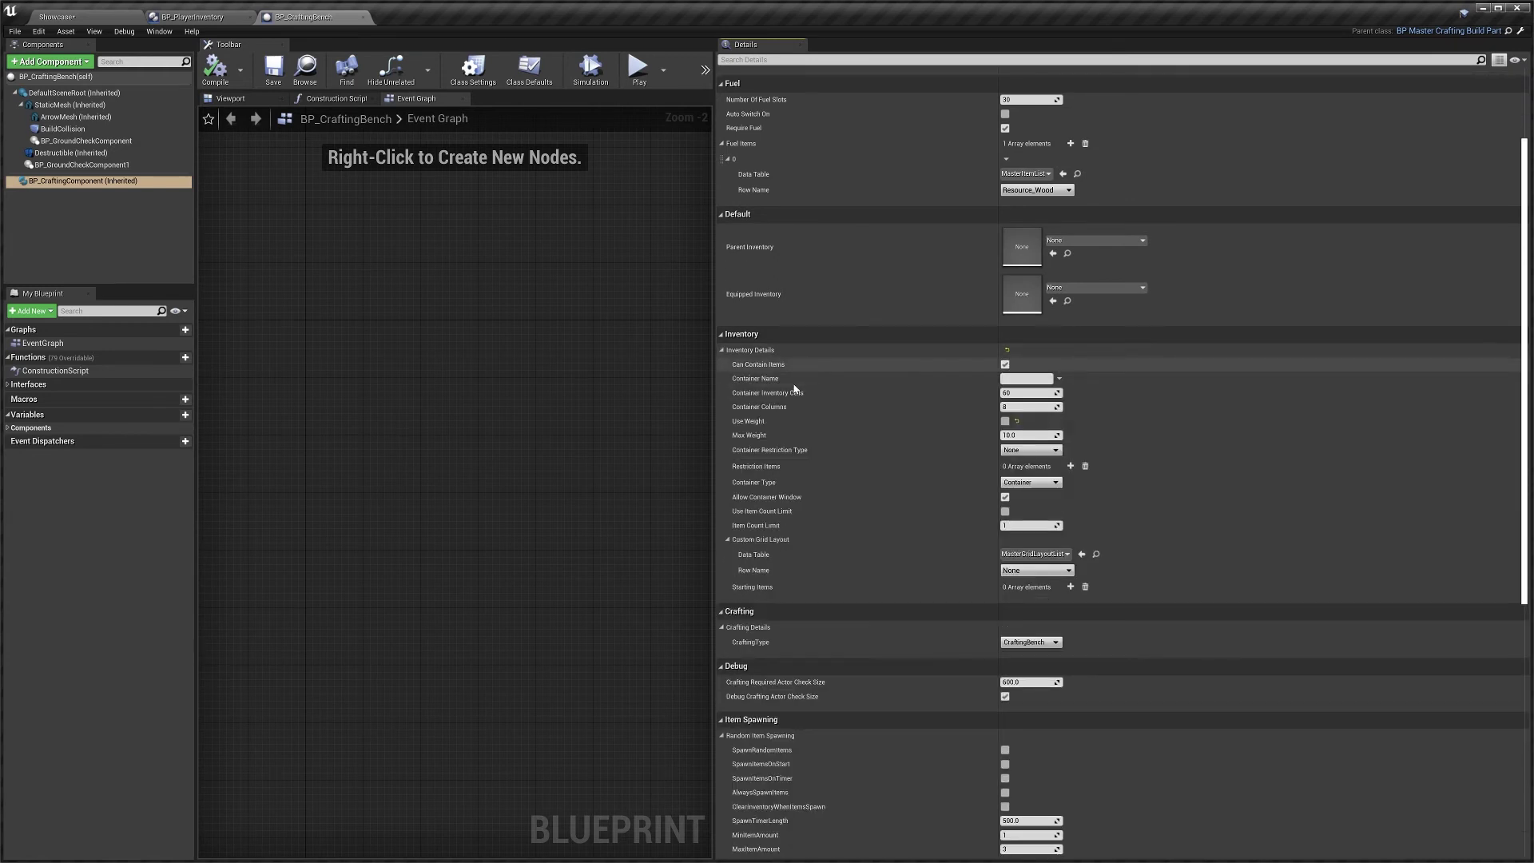
click(765, 540)
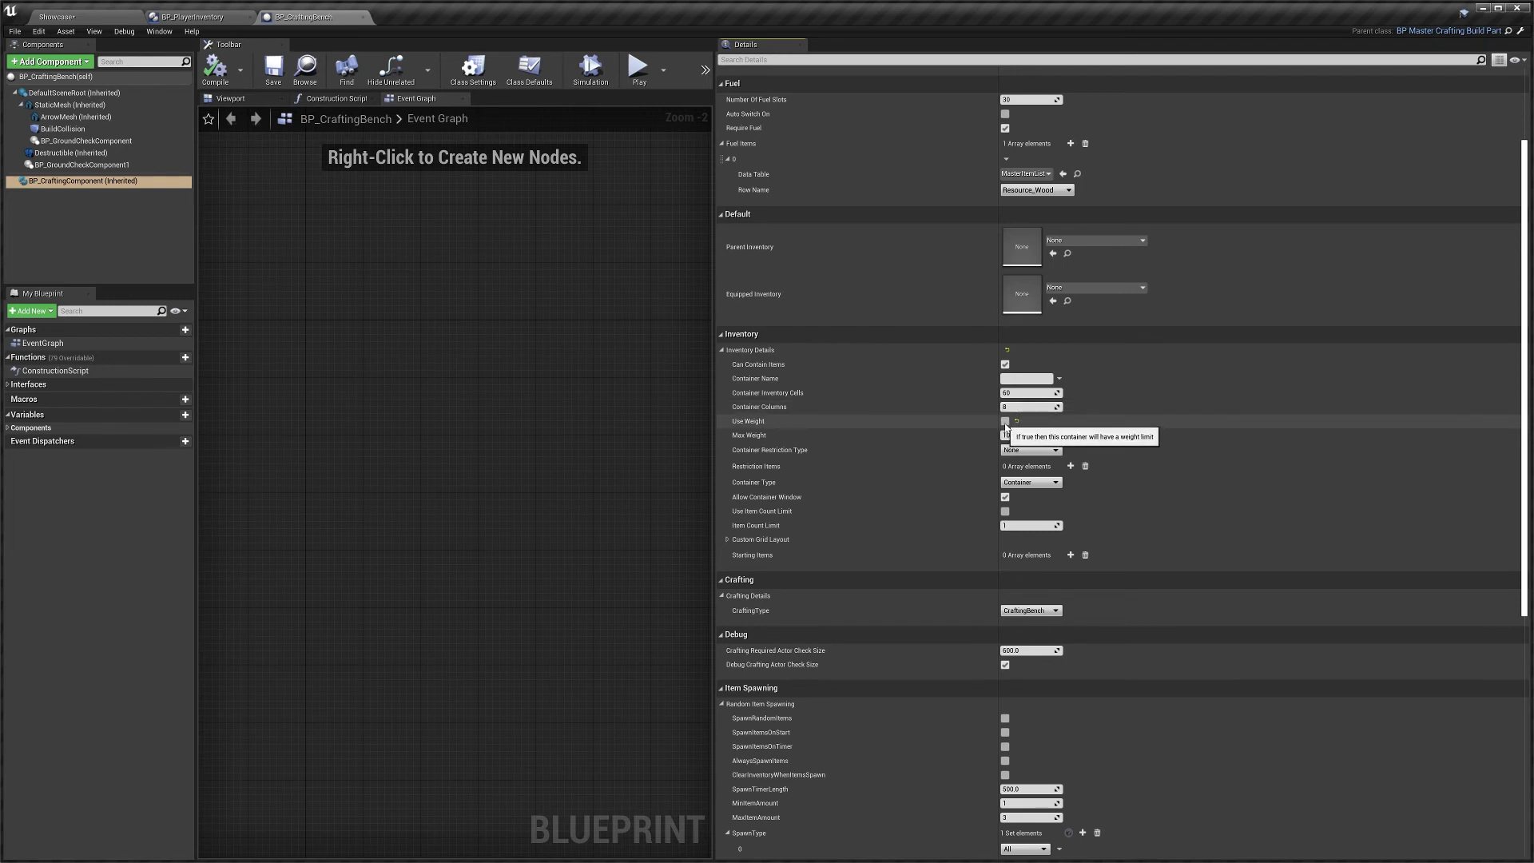
click(1005, 422)
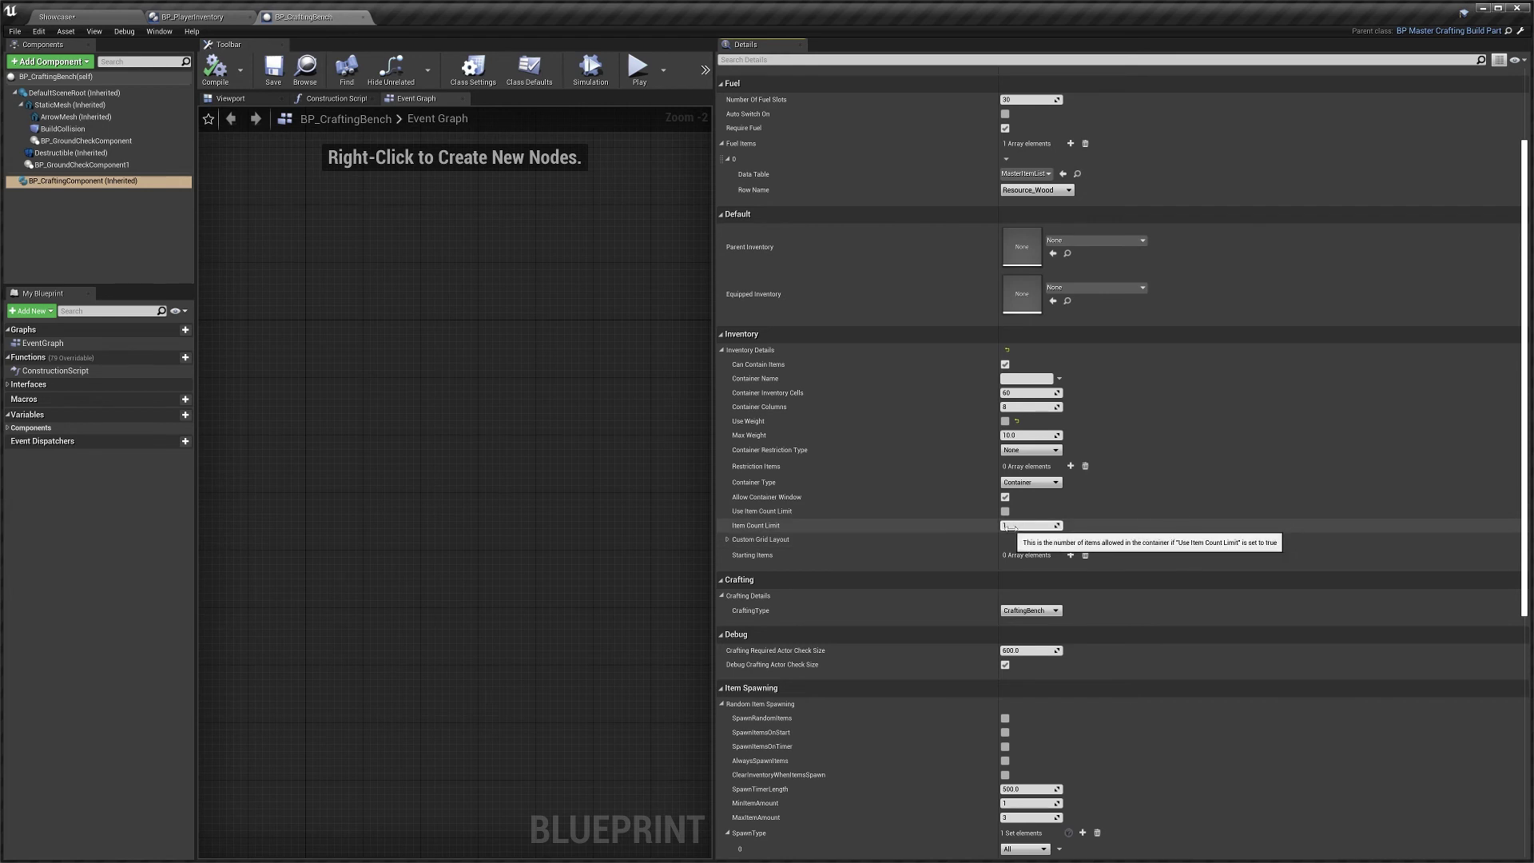
click(1019, 452)
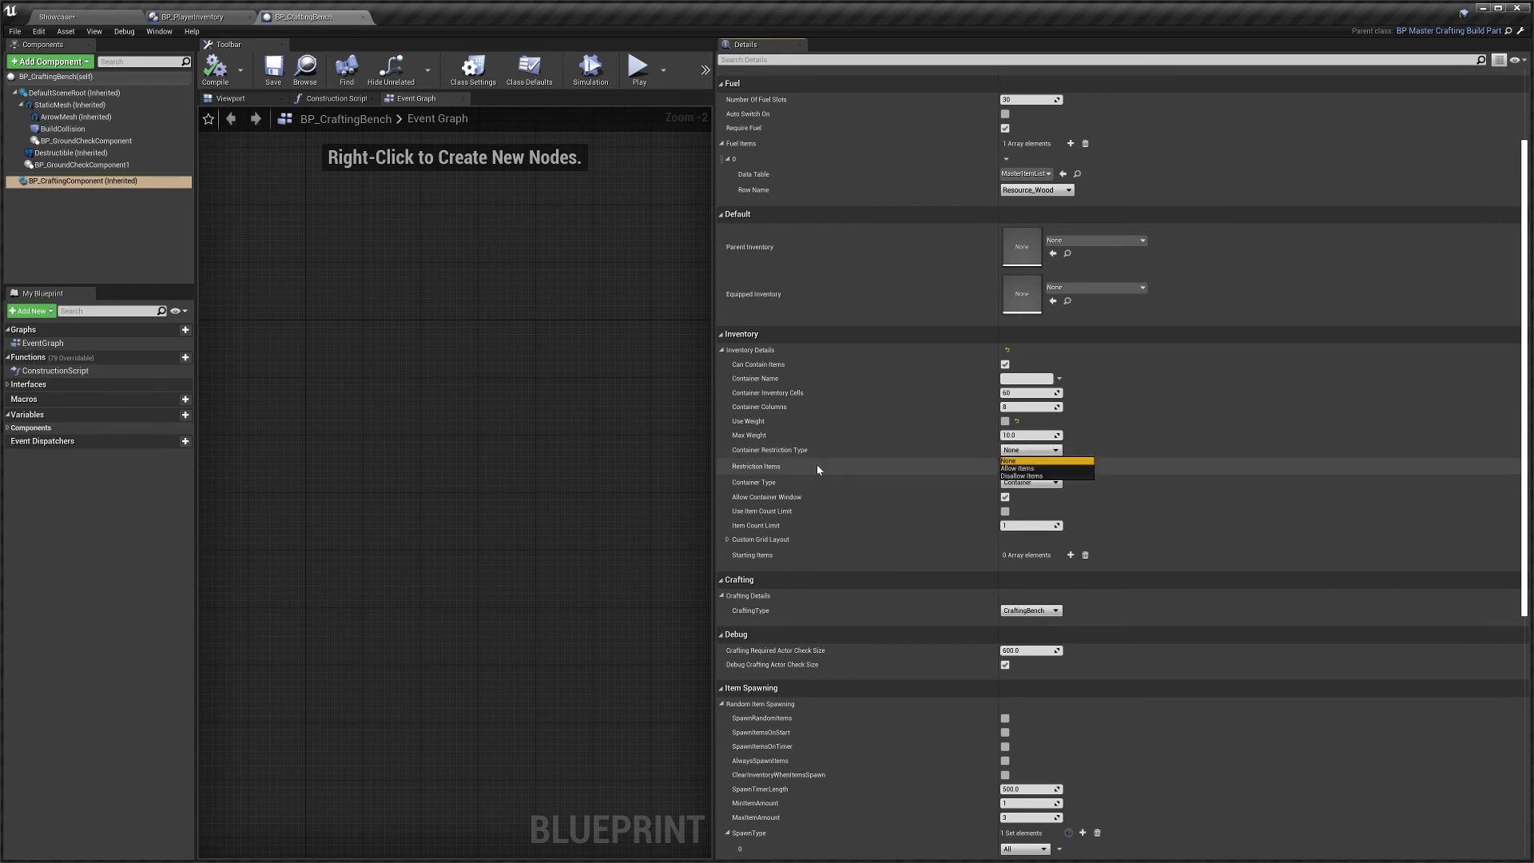
click(1018, 461)
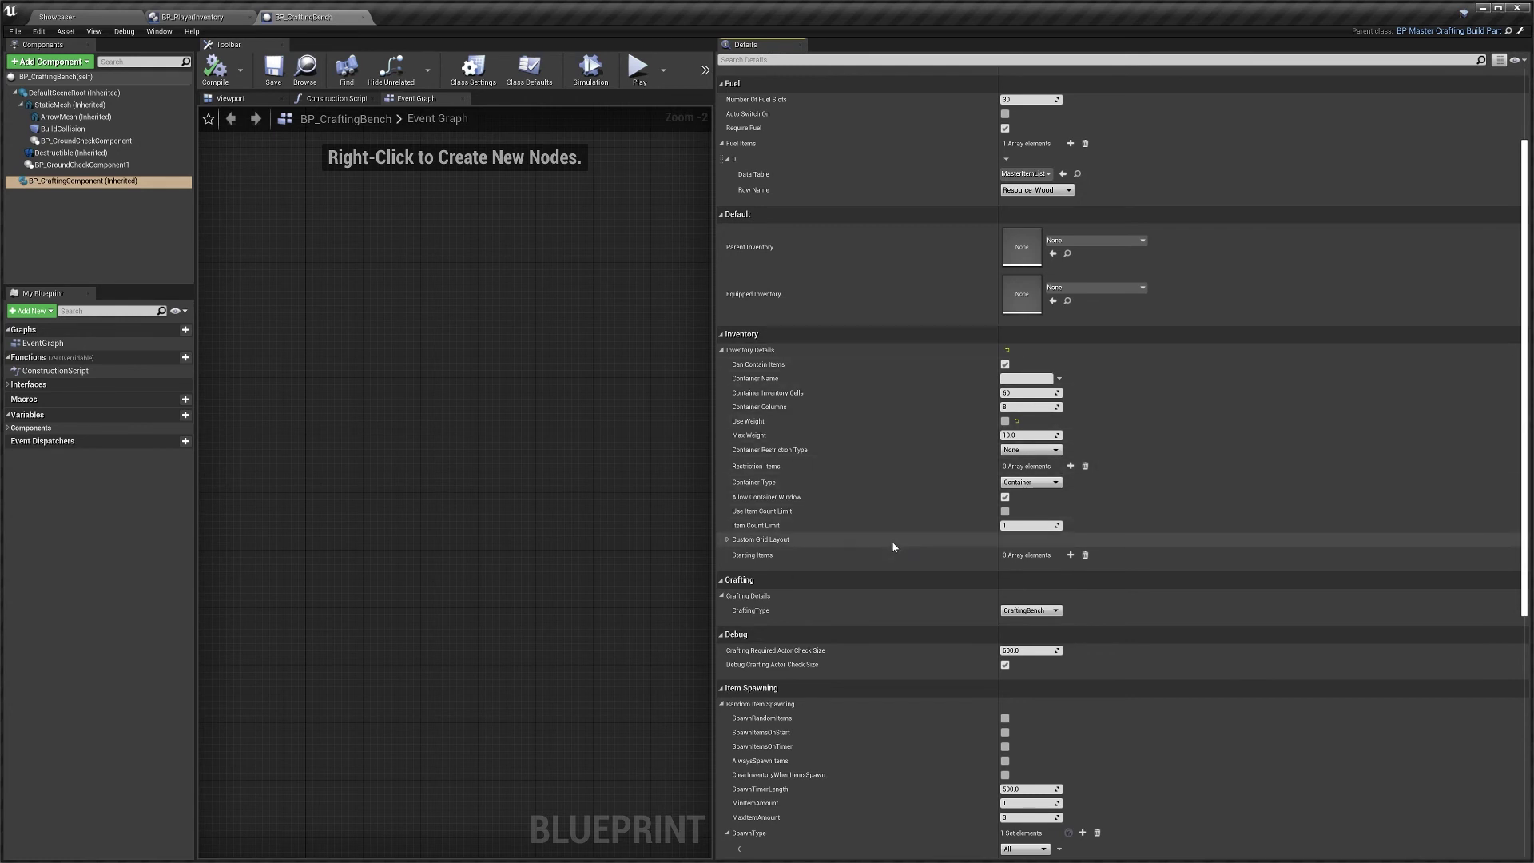
click(867, 352)
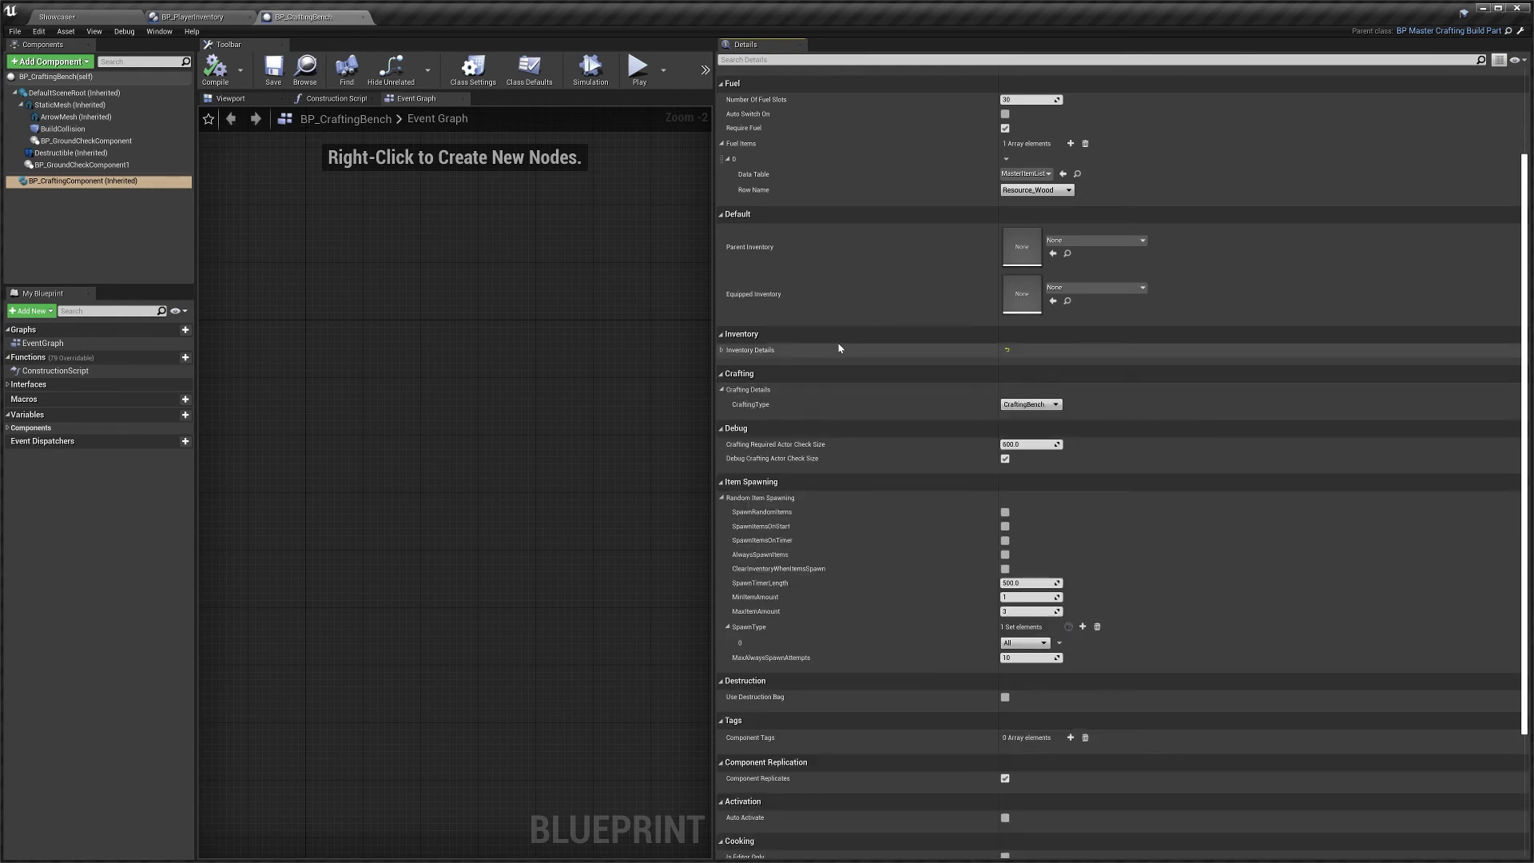
click(882, 352)
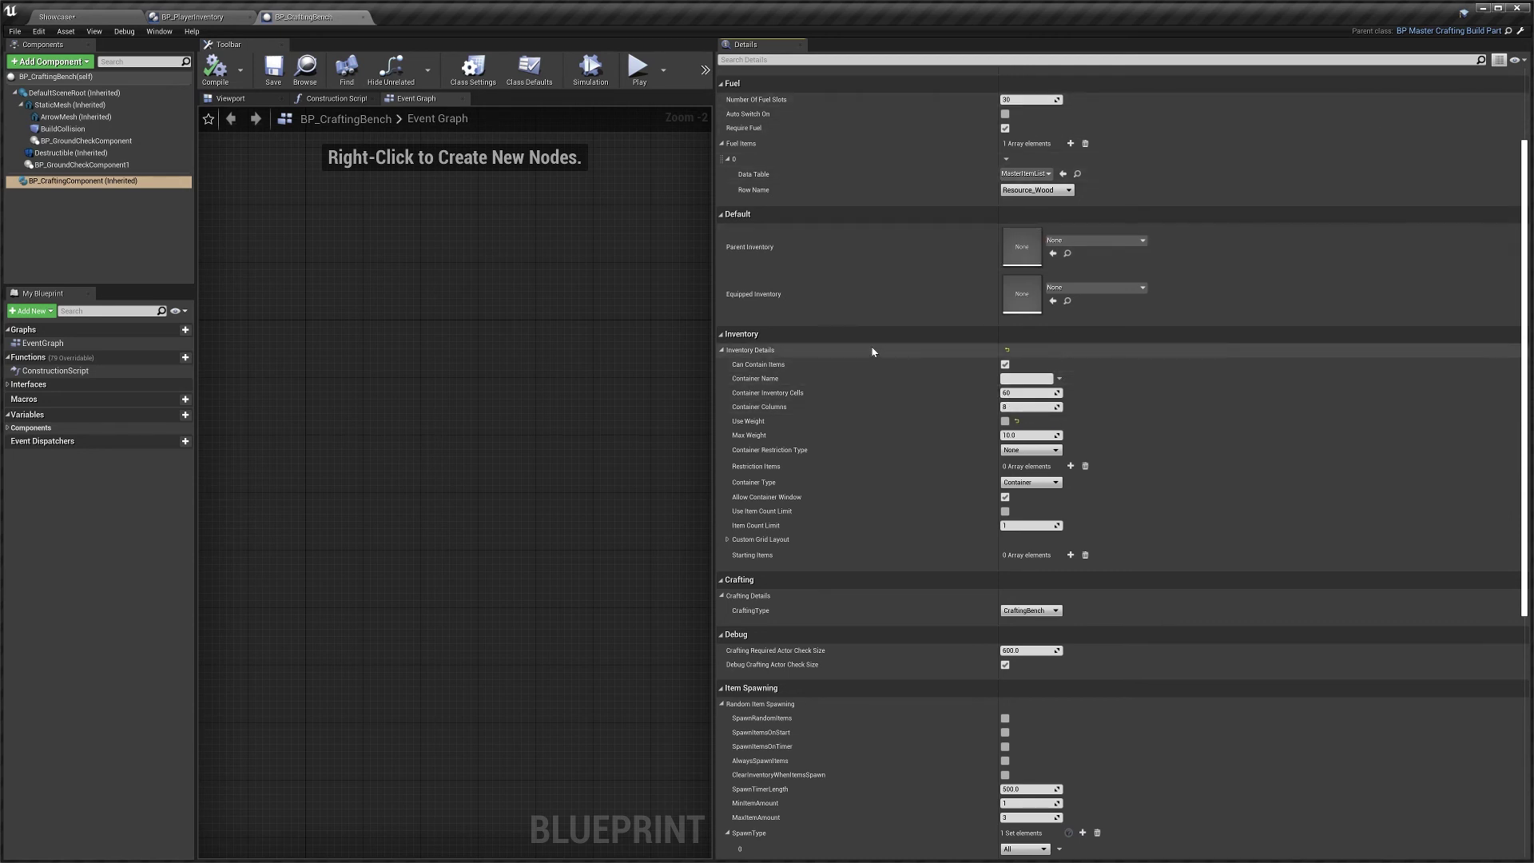
click(922, 349)
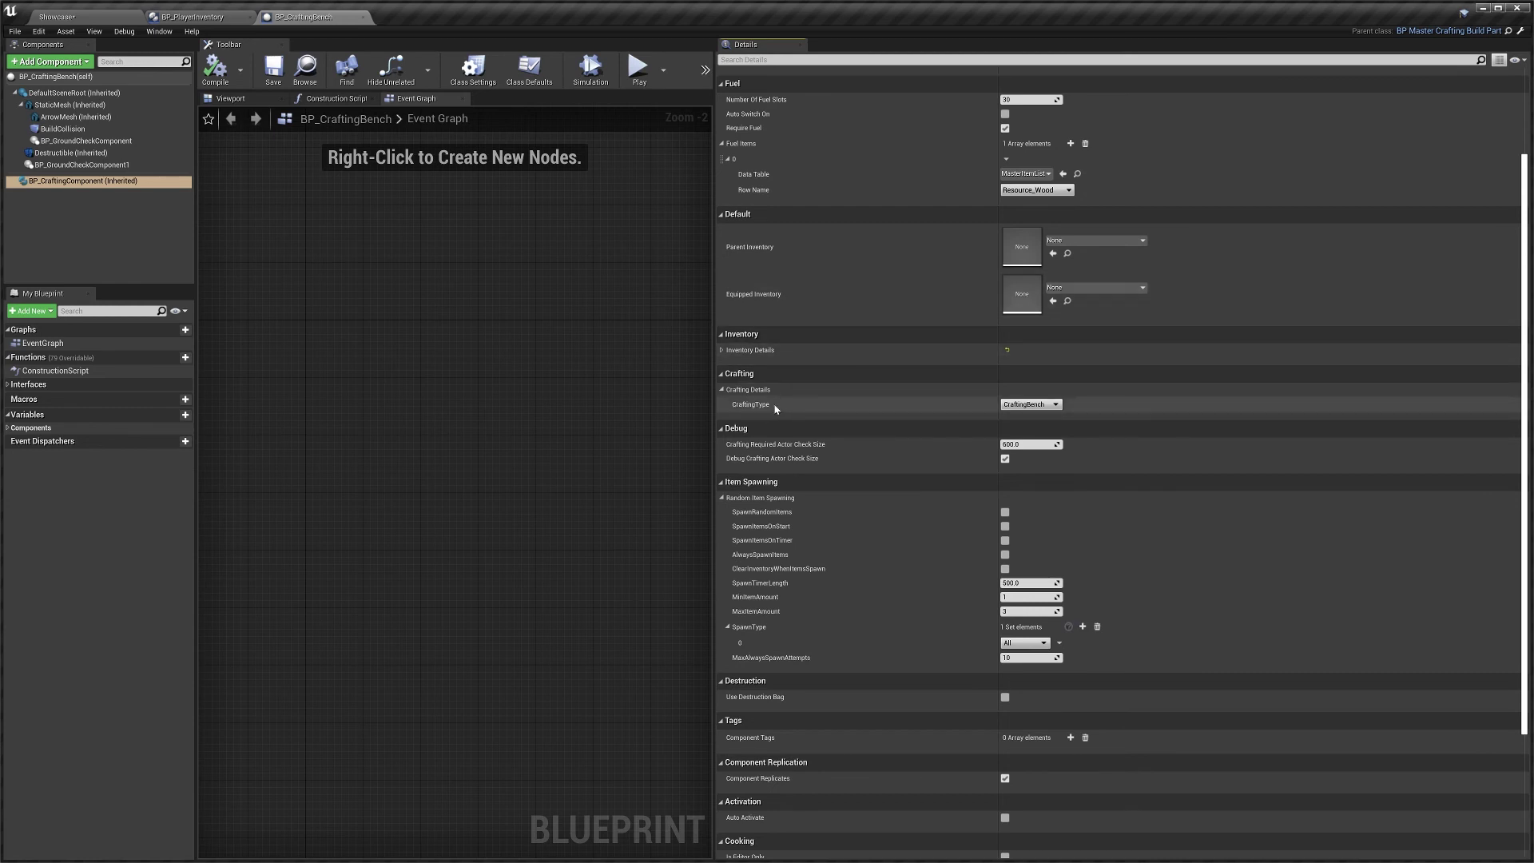
Examine the available CraftingType options in the component's Crafting Details, keeping CraftingBench selected
click(1031, 404)
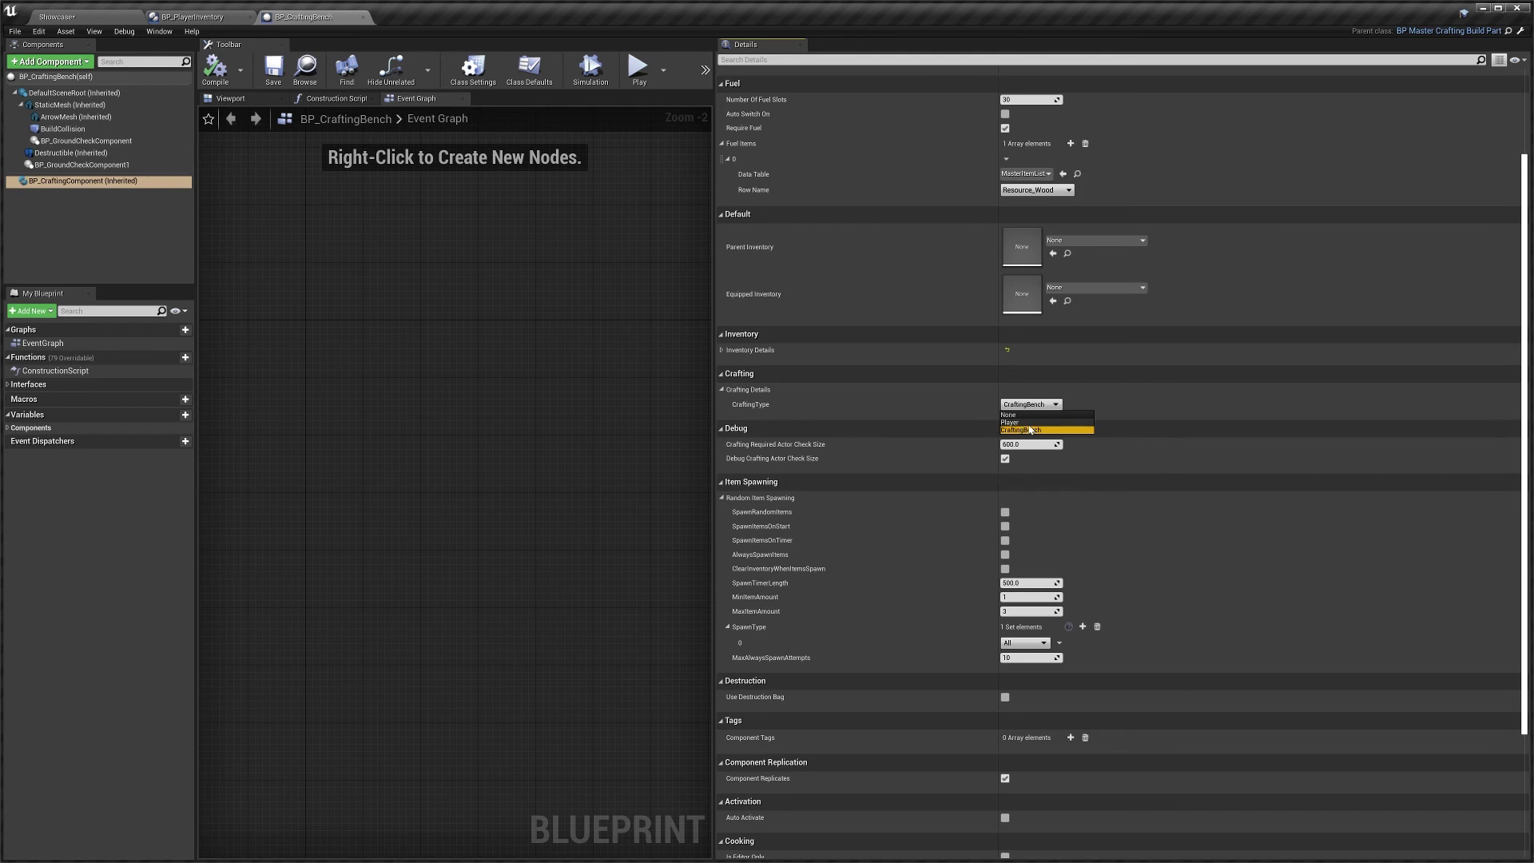
click(1029, 430)
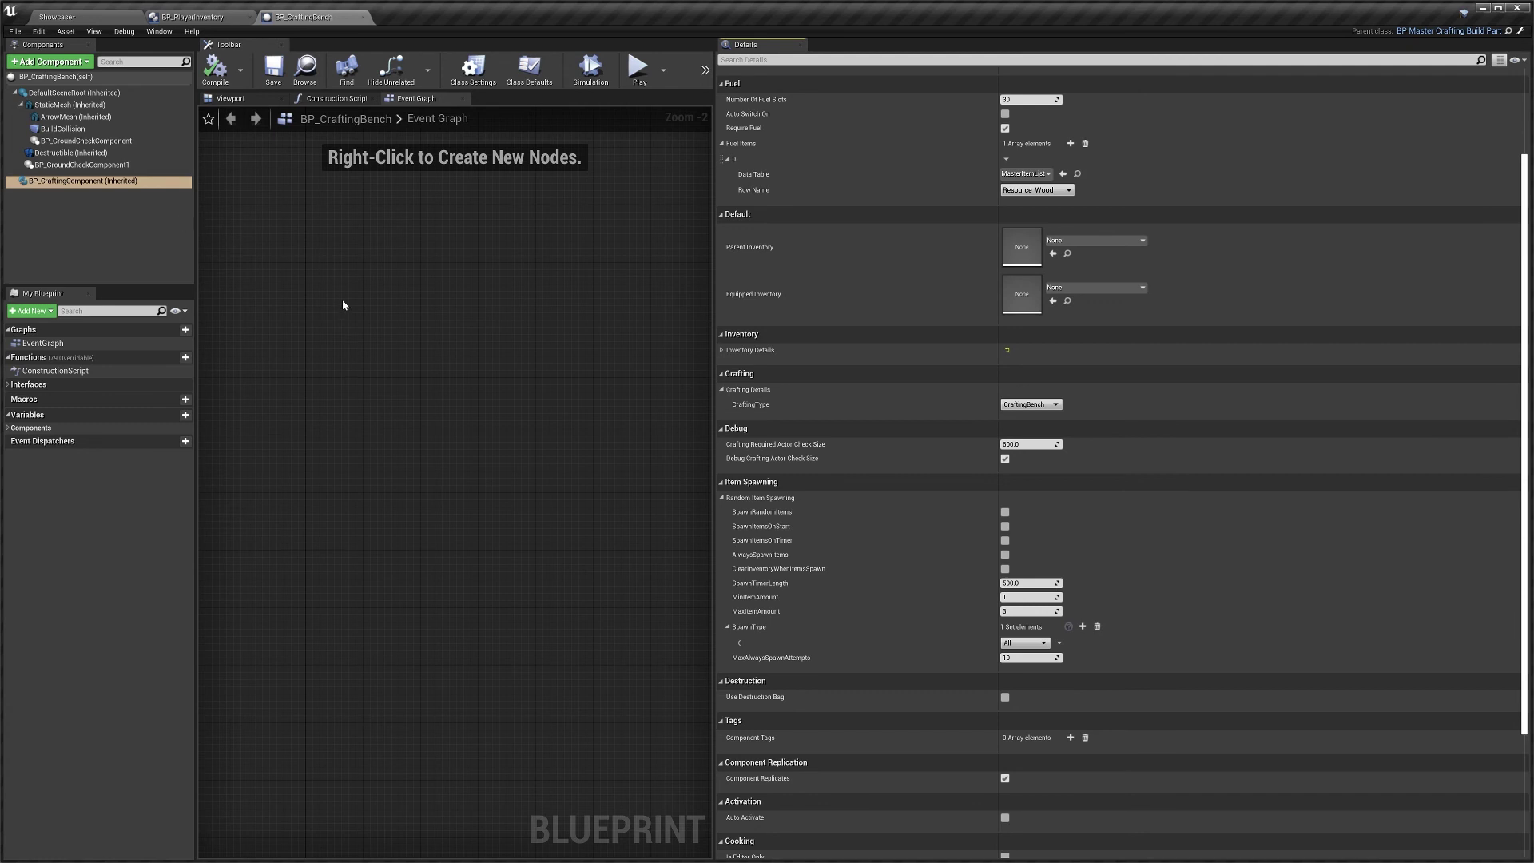
click(1035, 404)
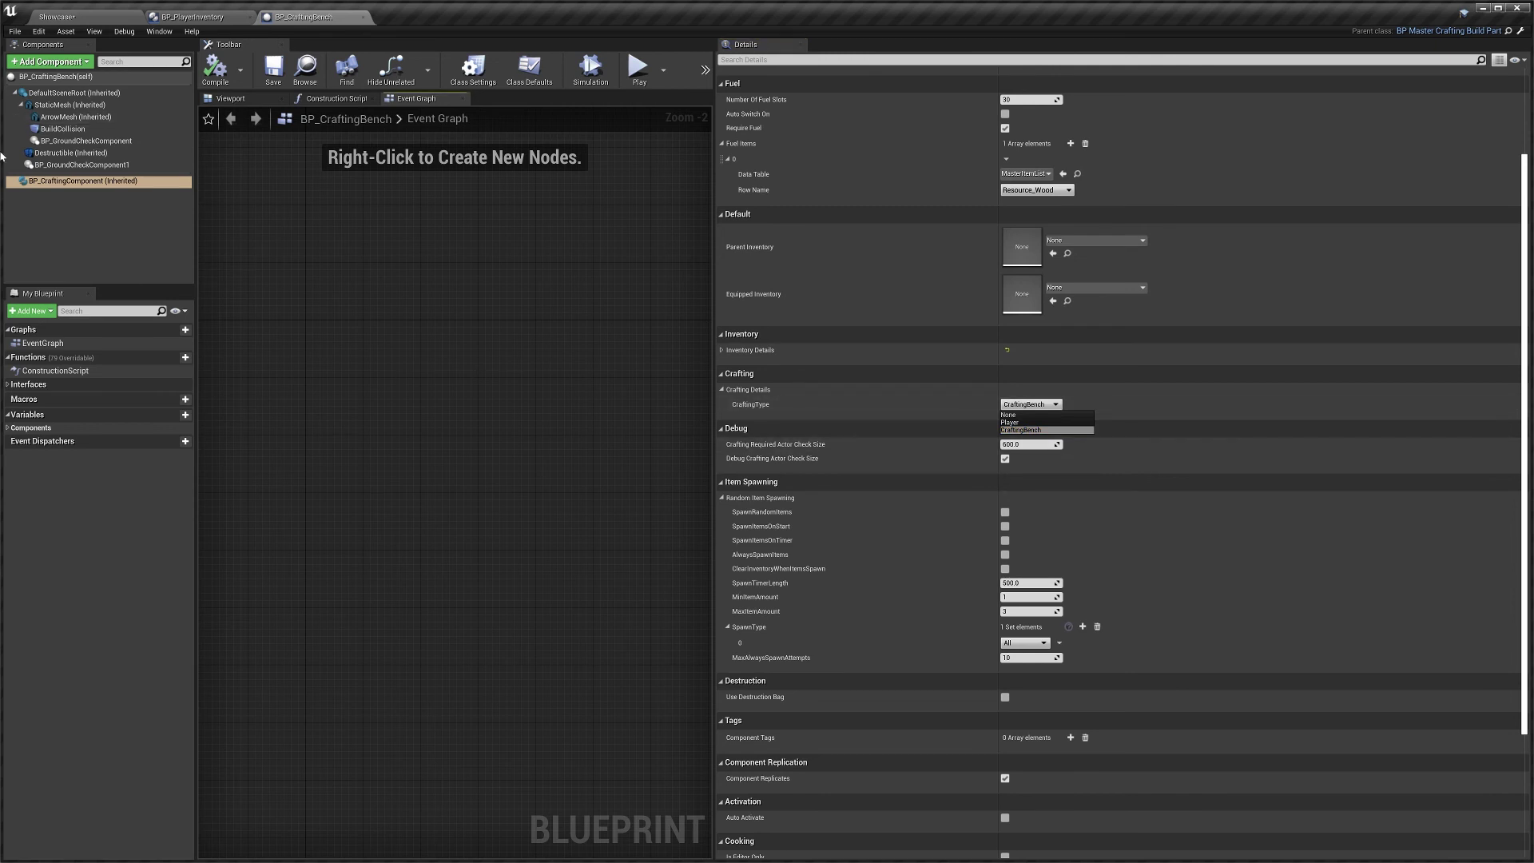
click(1057, 406)
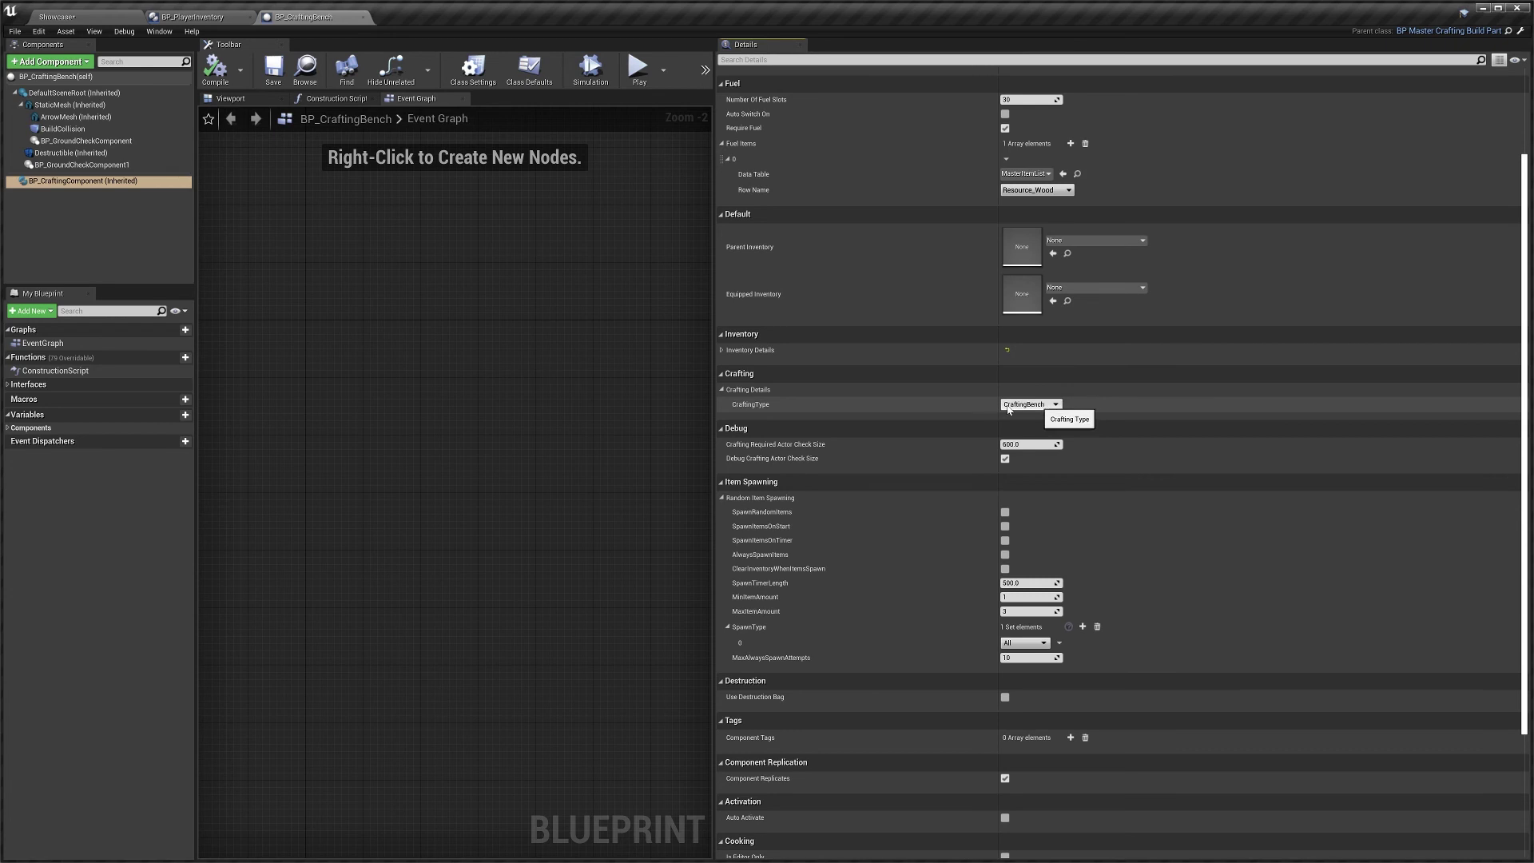
Search the Blueprints folder in the Showcase level's content browser for "E_crafting" and open the E_CraftingType enumeration to view its entries
click(62, 15)
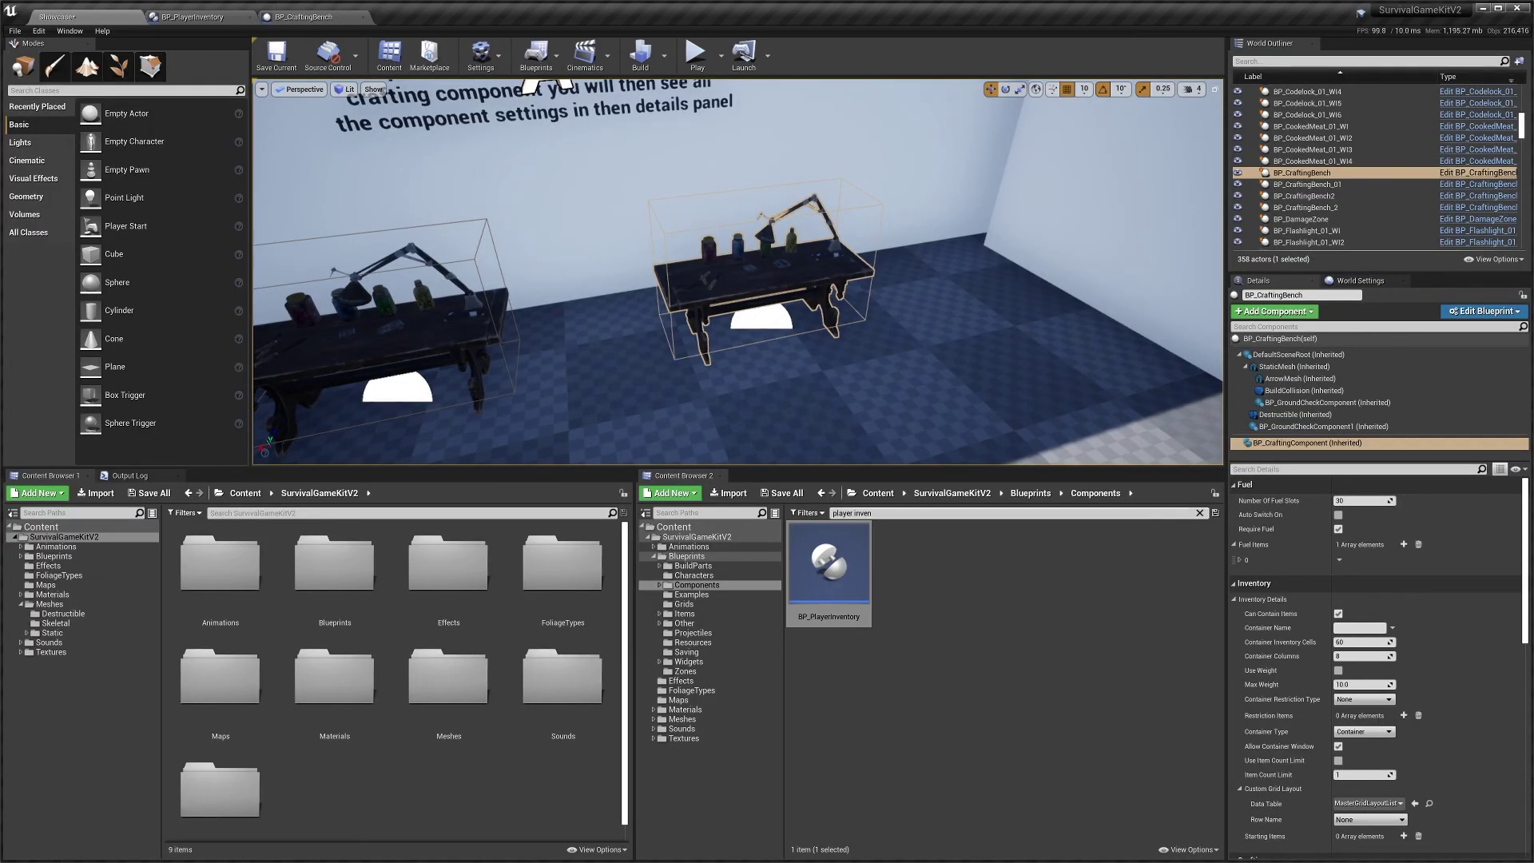
click(1031, 493)
text(E)
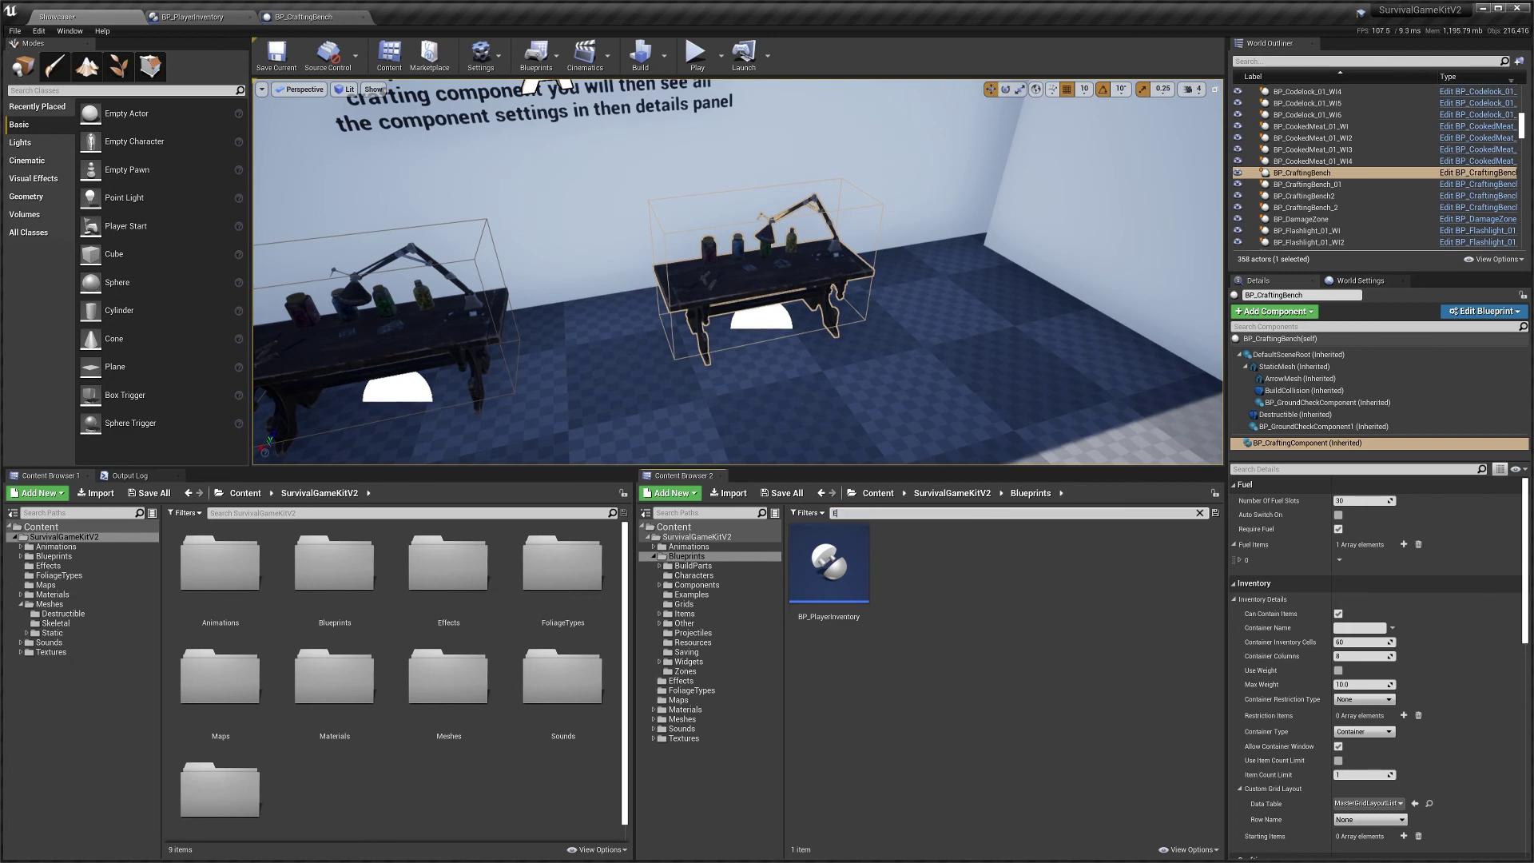
text(_crafting)
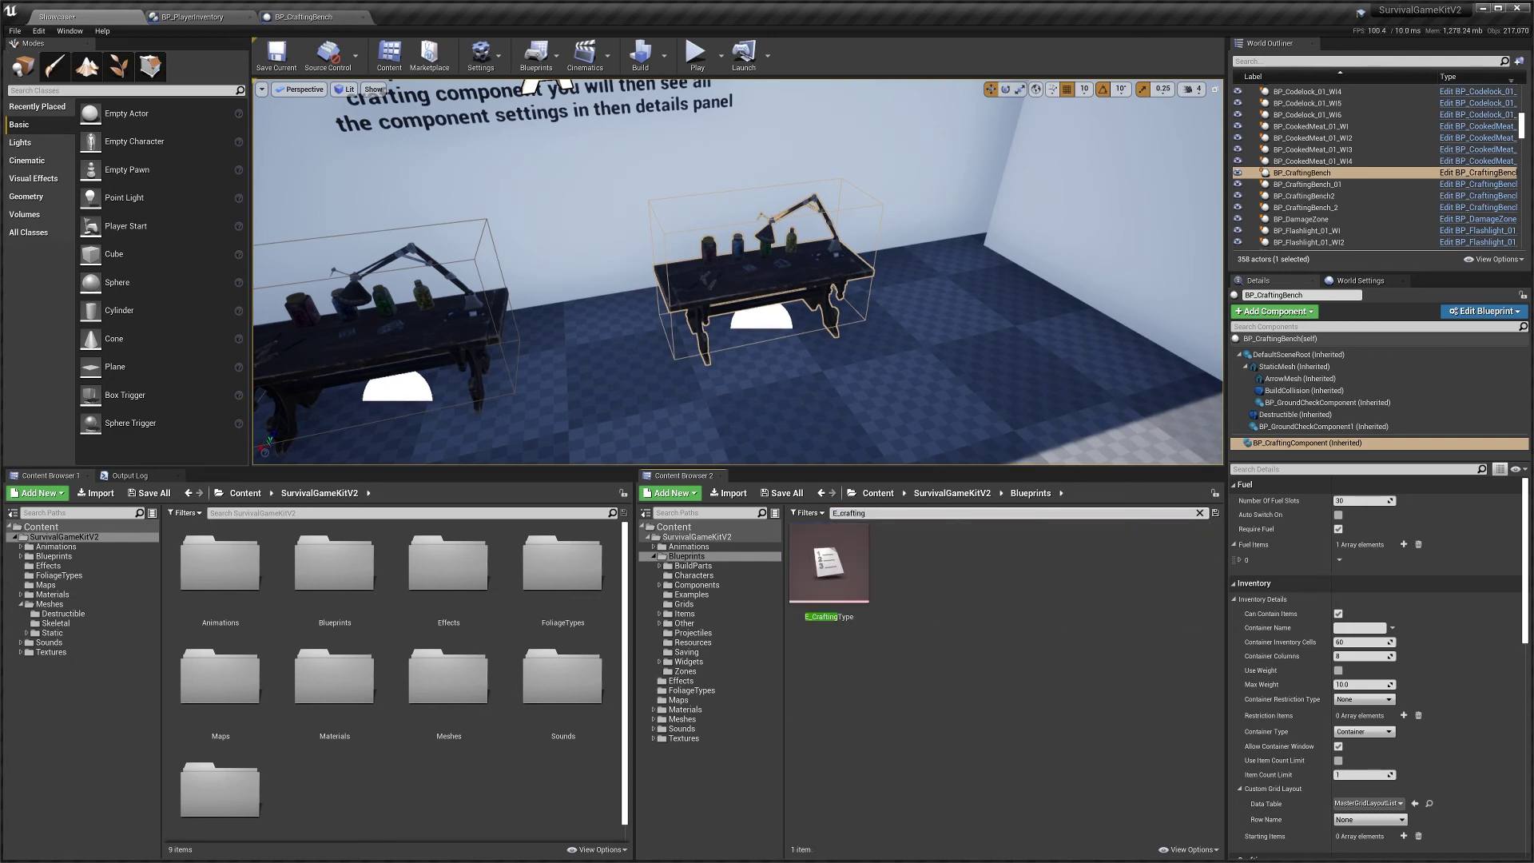
double_click(828, 563)
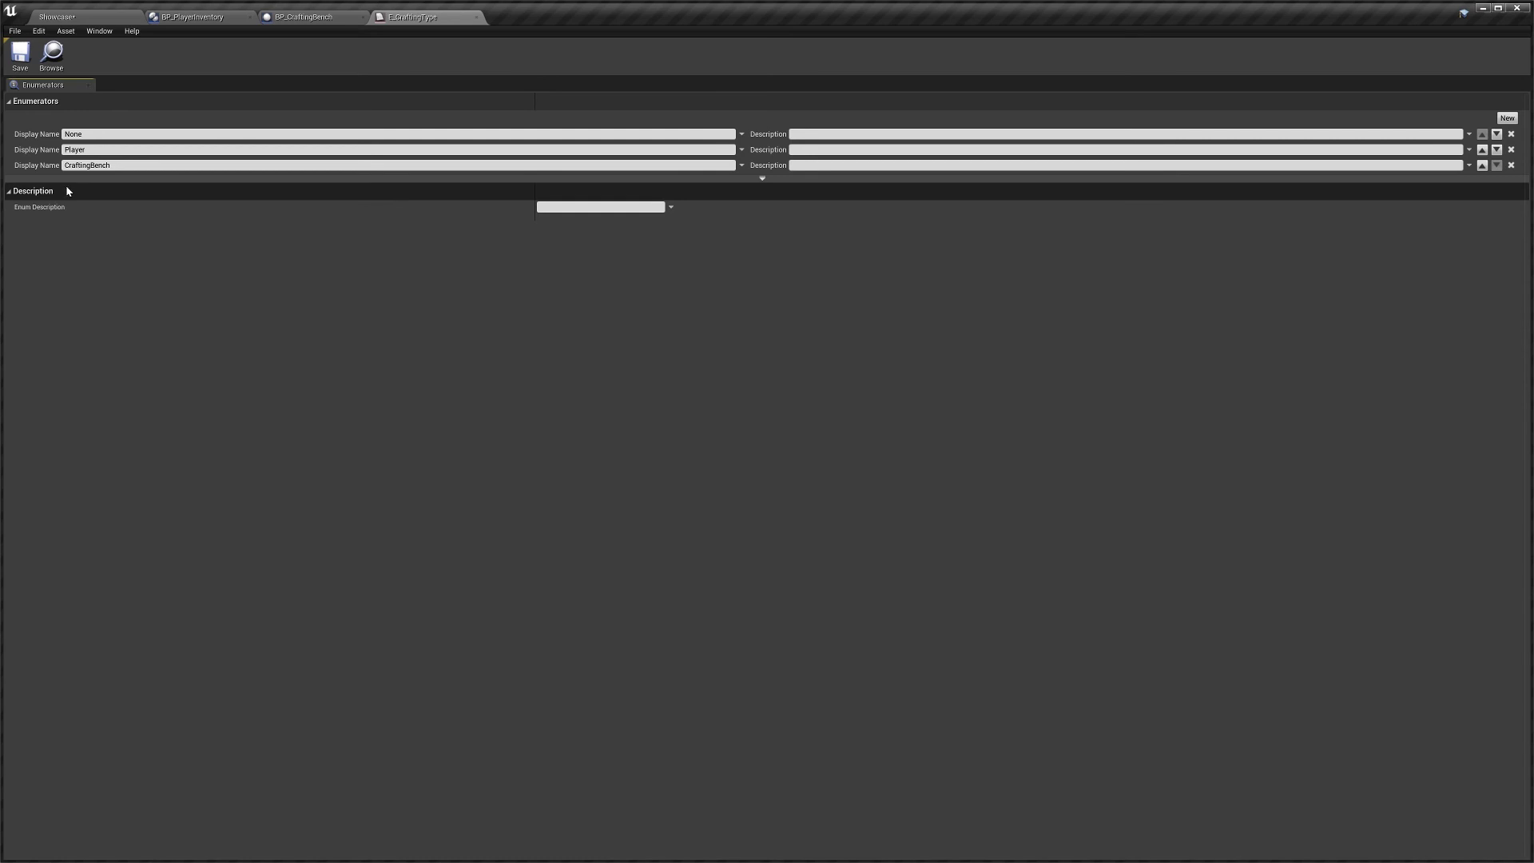
Review the Debug and Item Spawning settings of BP_CraftingBench's crafting component and collapse the Random Item Spawning group
click(300, 17)
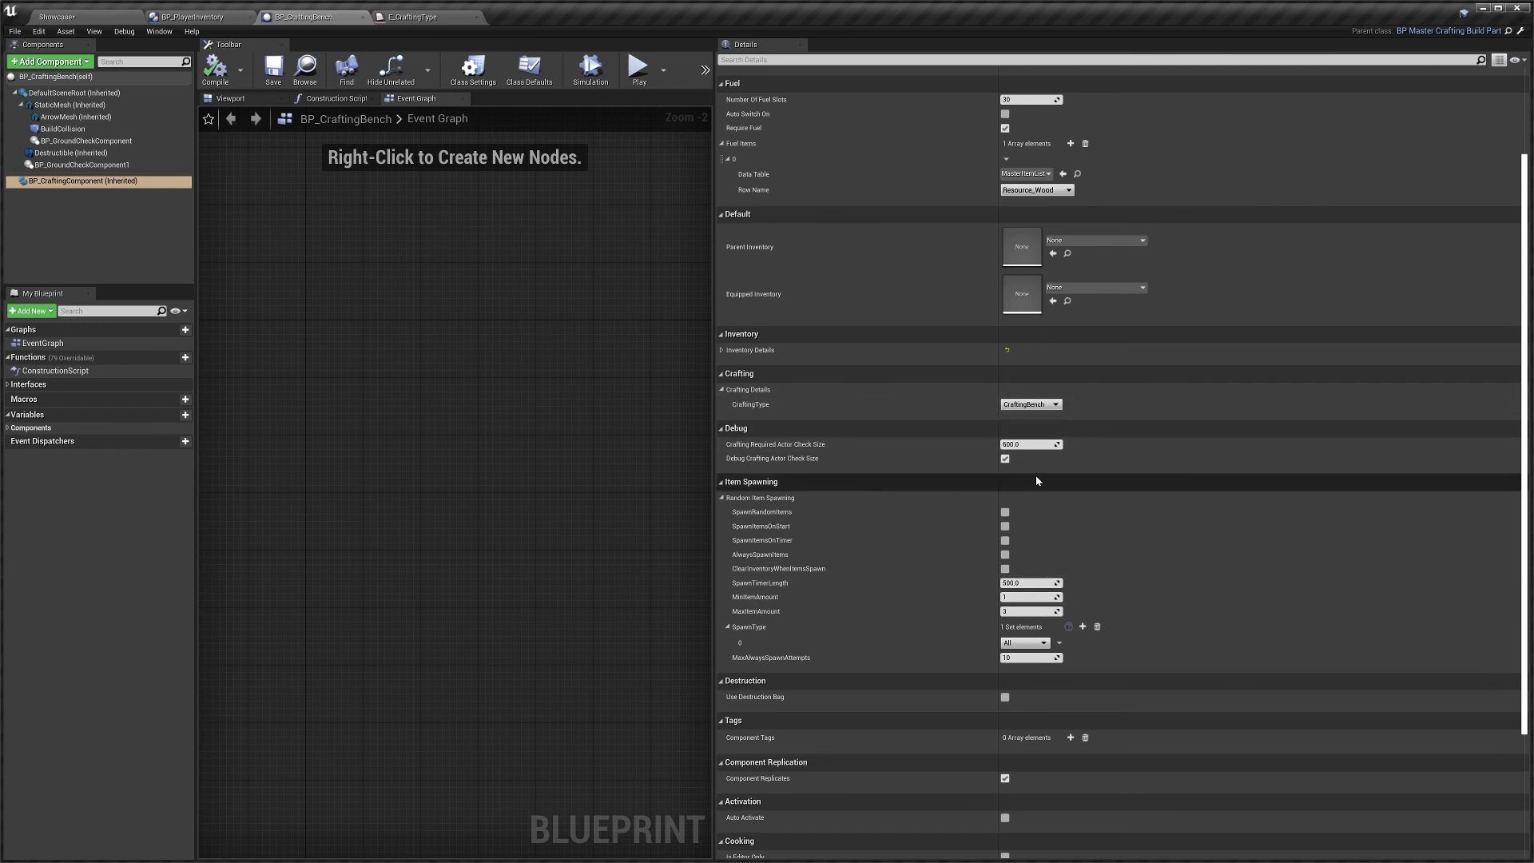
scroll(1036, 468, down, 1)
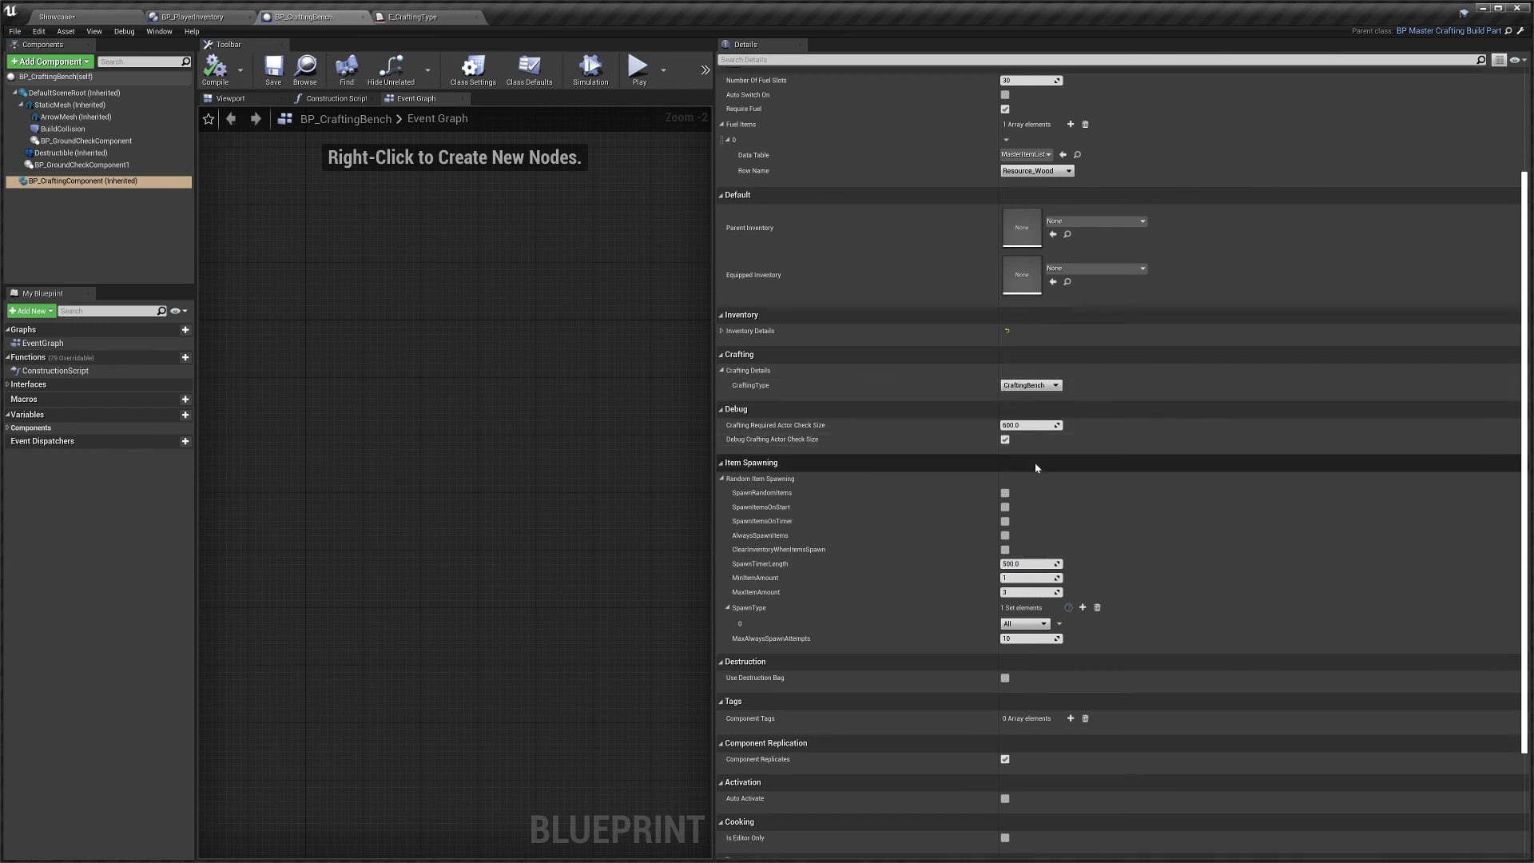
scroll(1036, 468, down, 2)
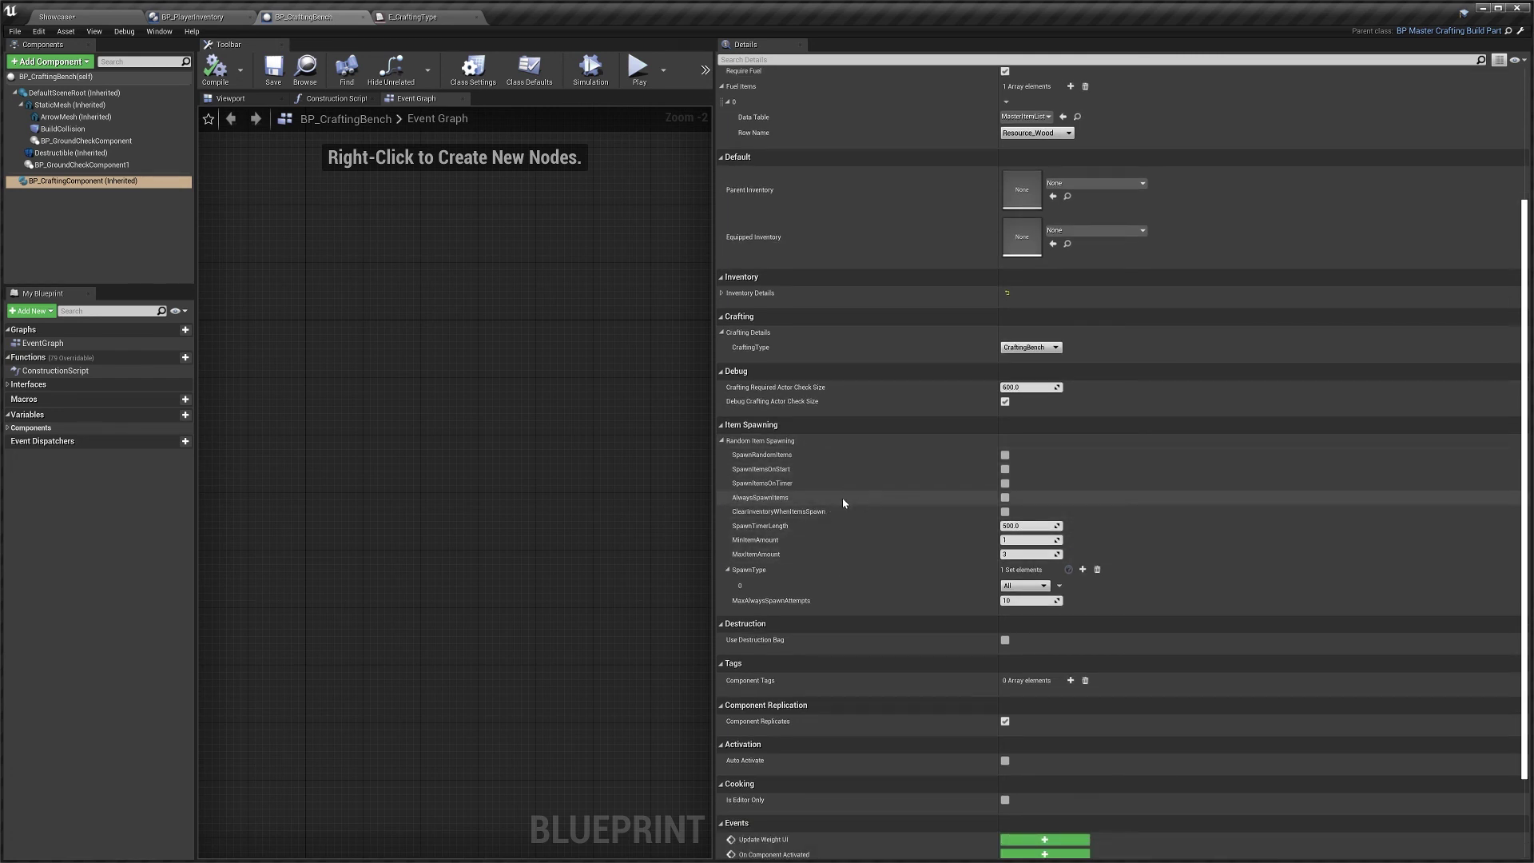
click(821, 442)
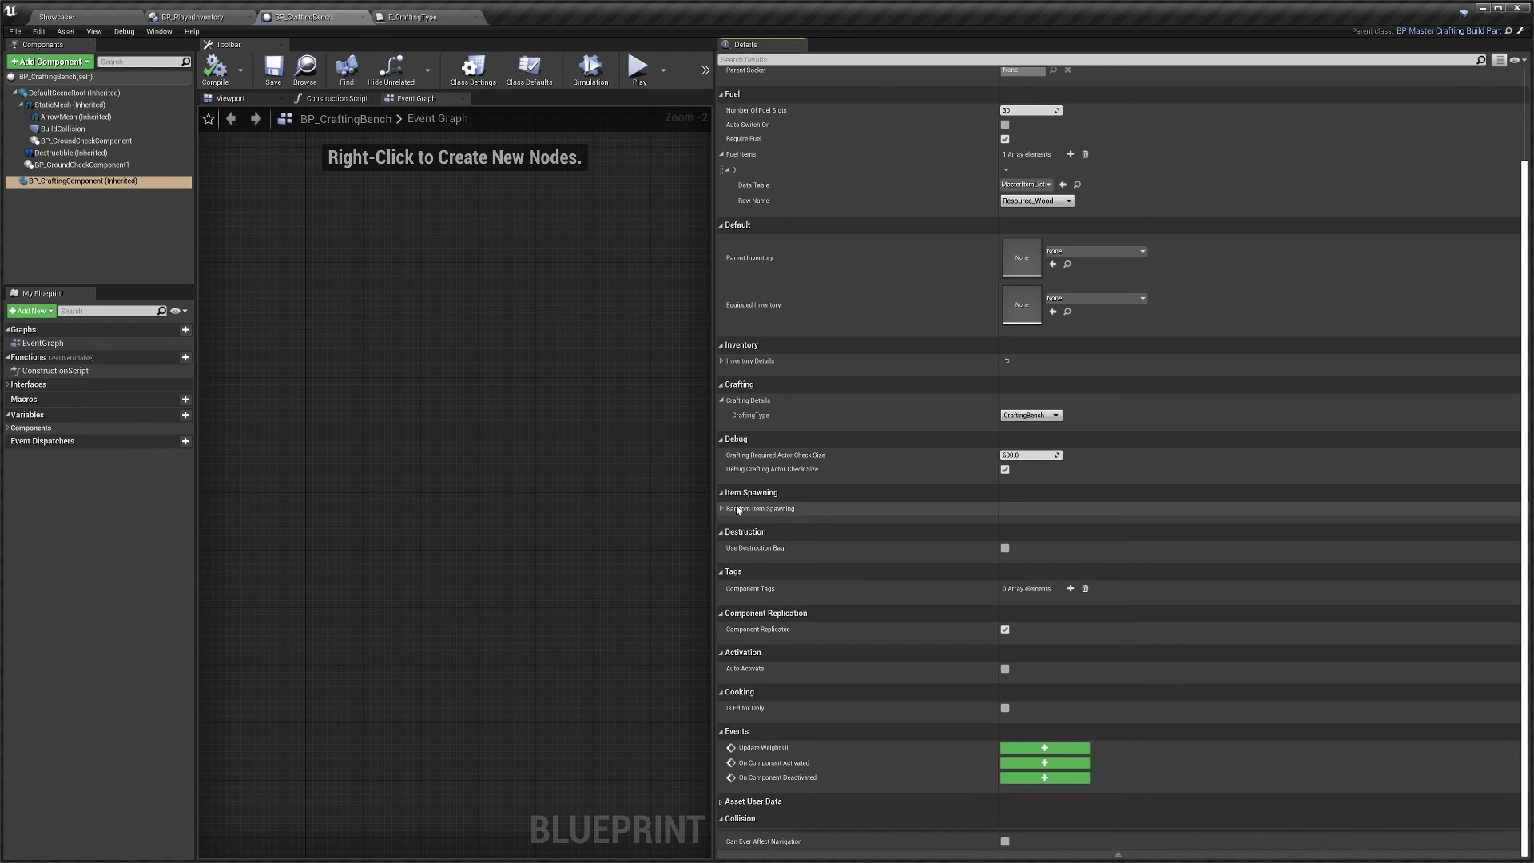
scroll(767, 518, up, 3)
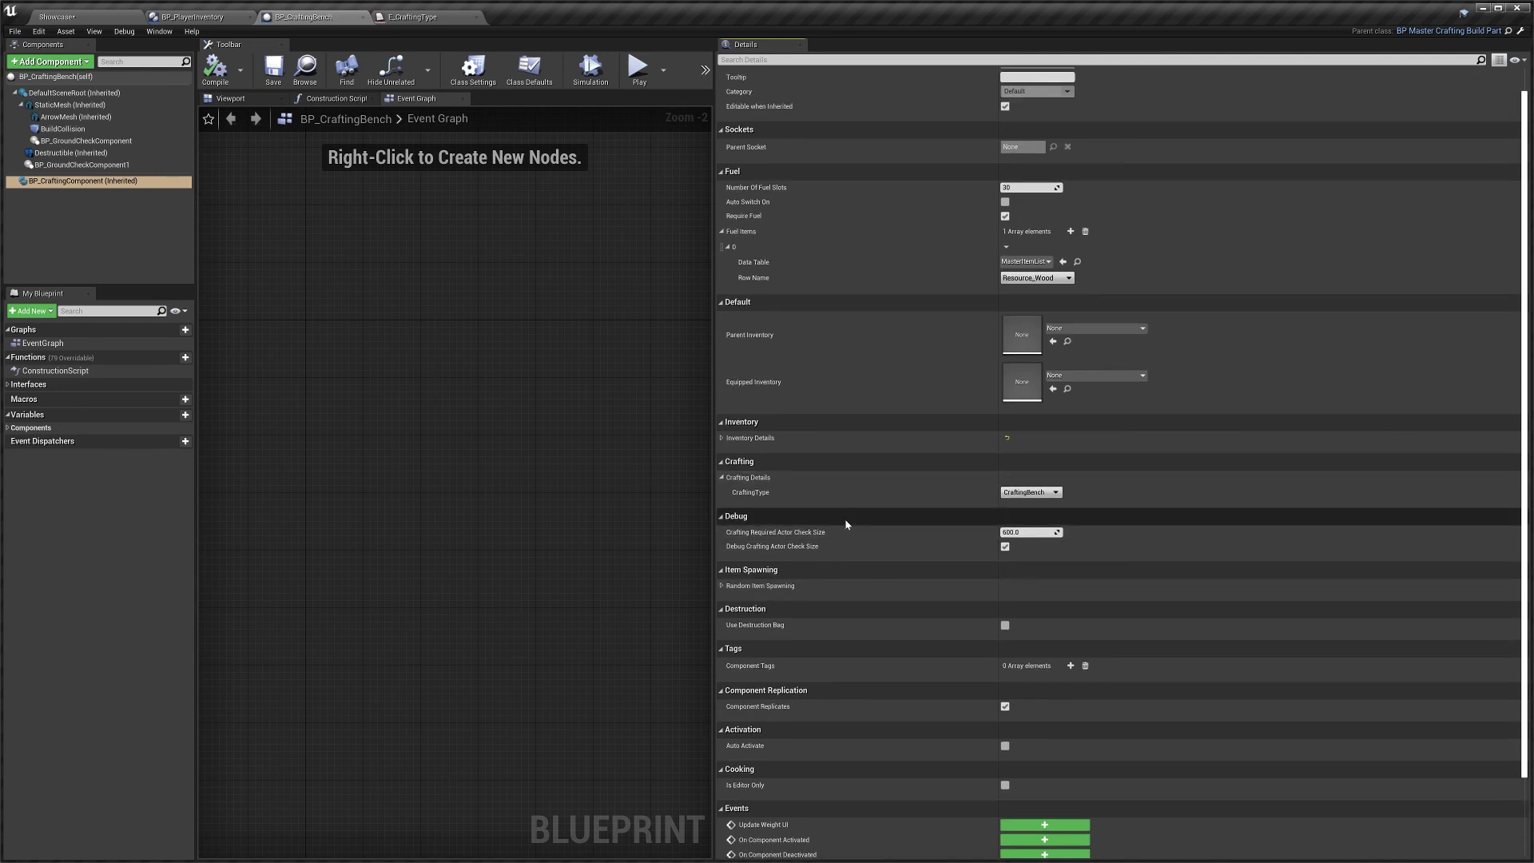
scroll(908, 209, up, 1)
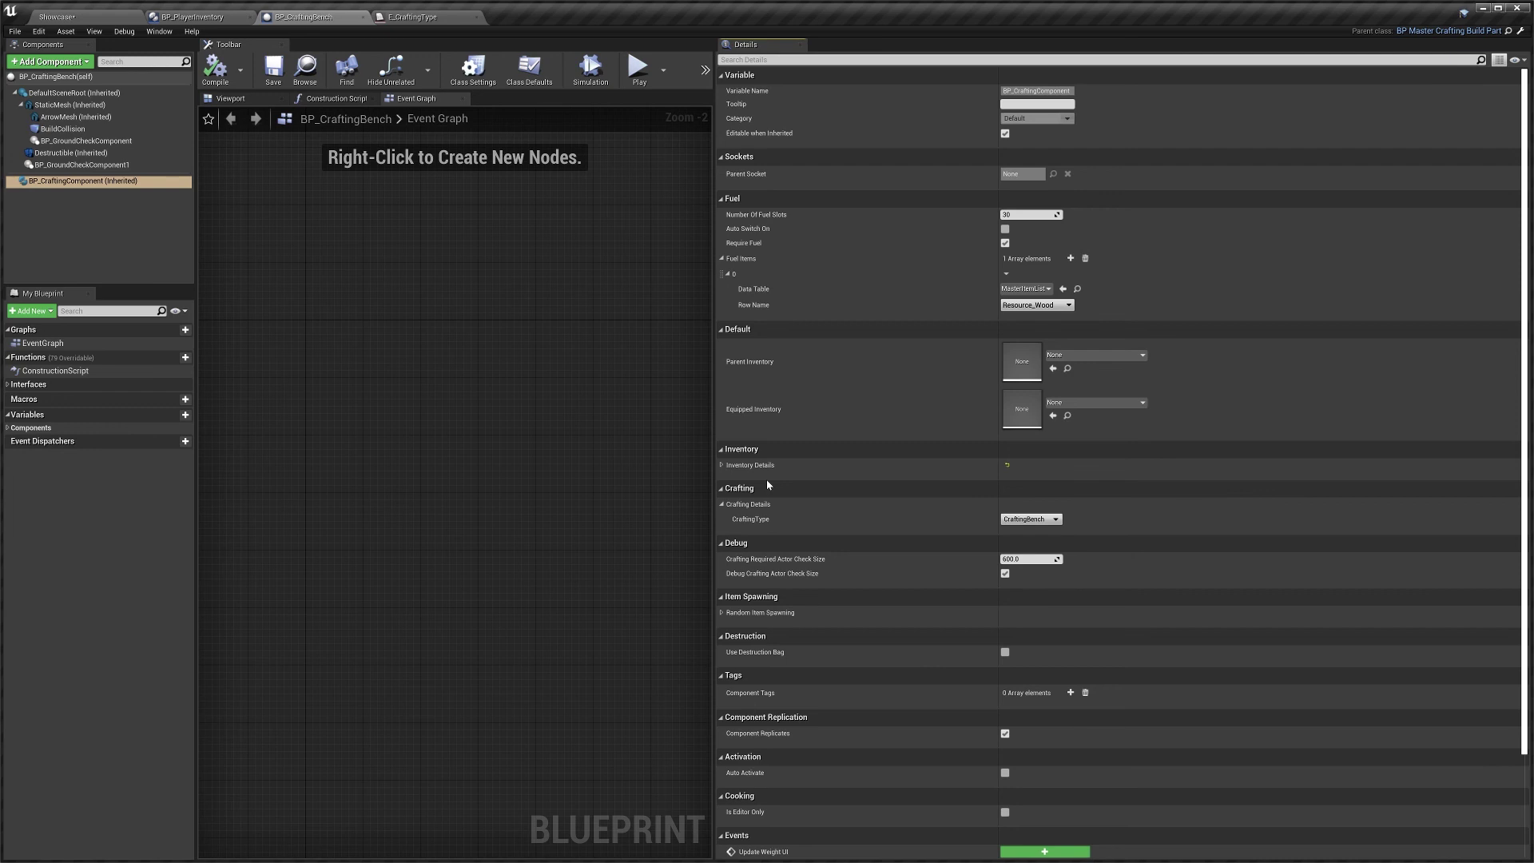
Filter the BP_PlayerInventory details by "crafting" and examine the Crafting Required Actor Check Size setting
click(200, 18)
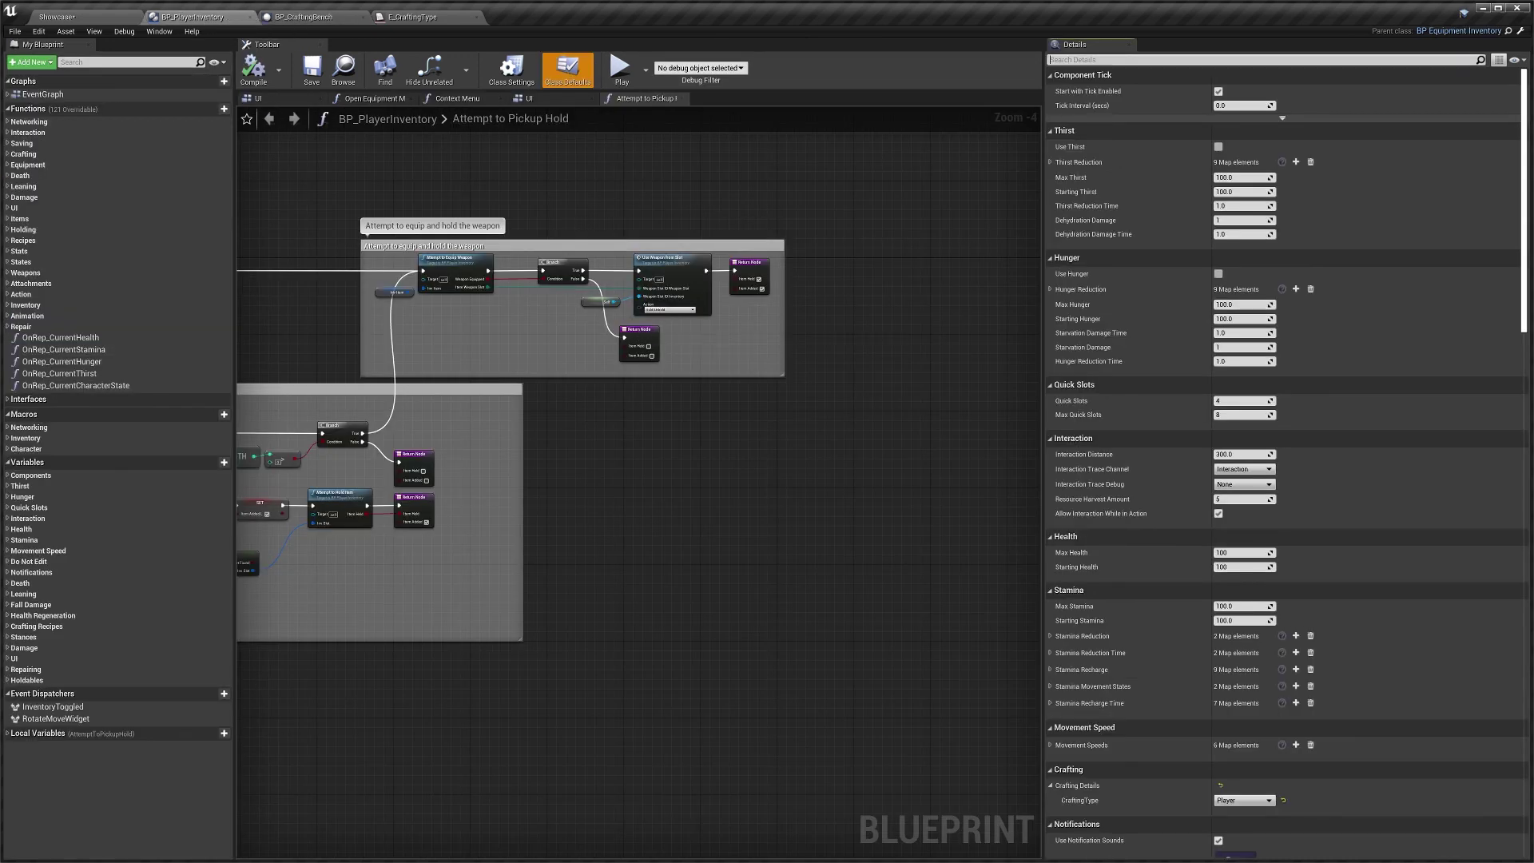
text(crafting)
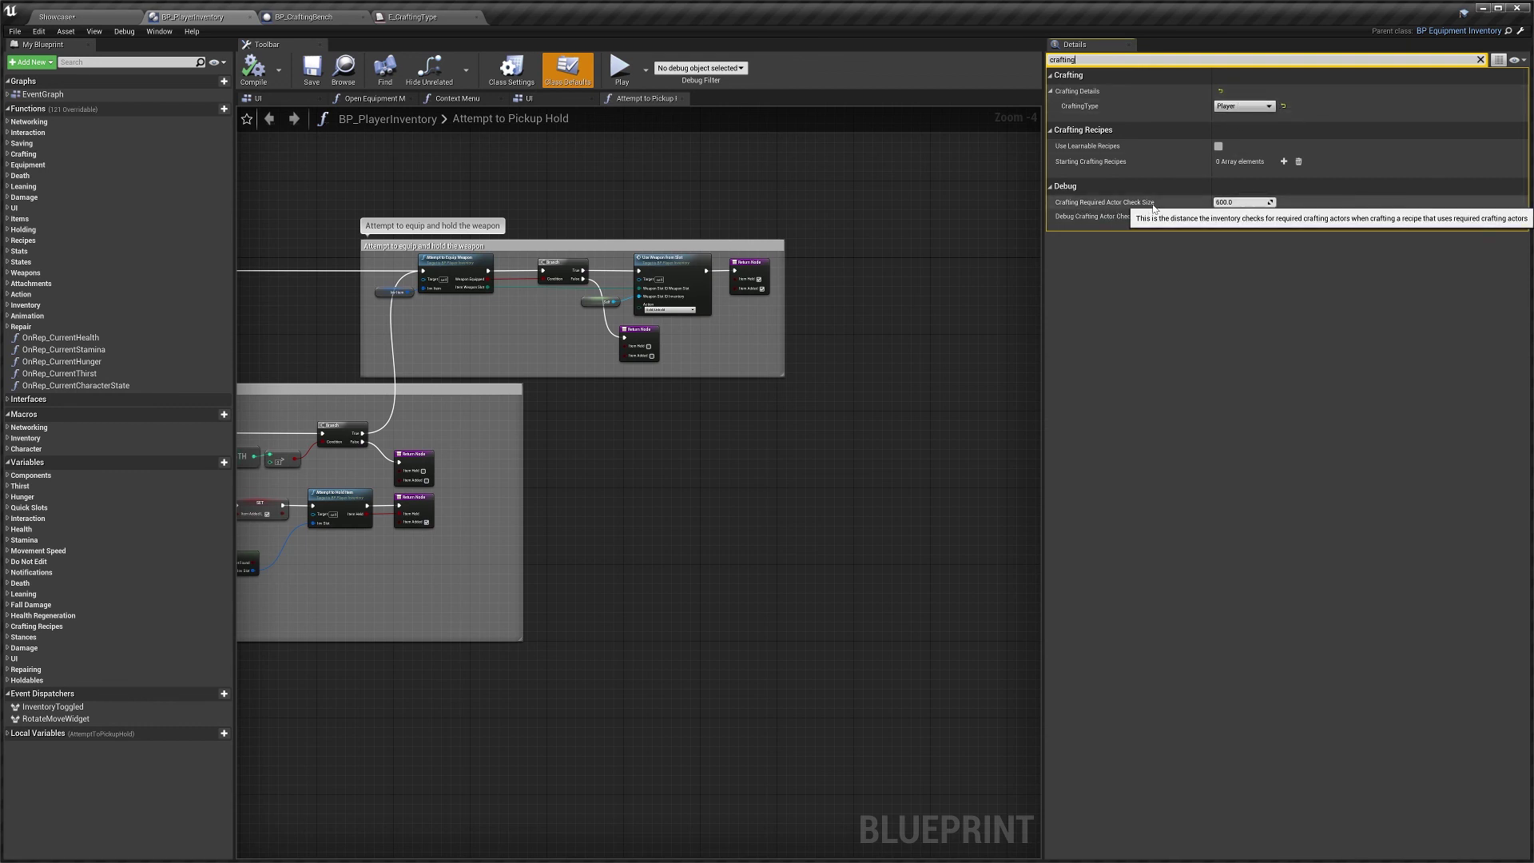
mouse_move(1152, 207)
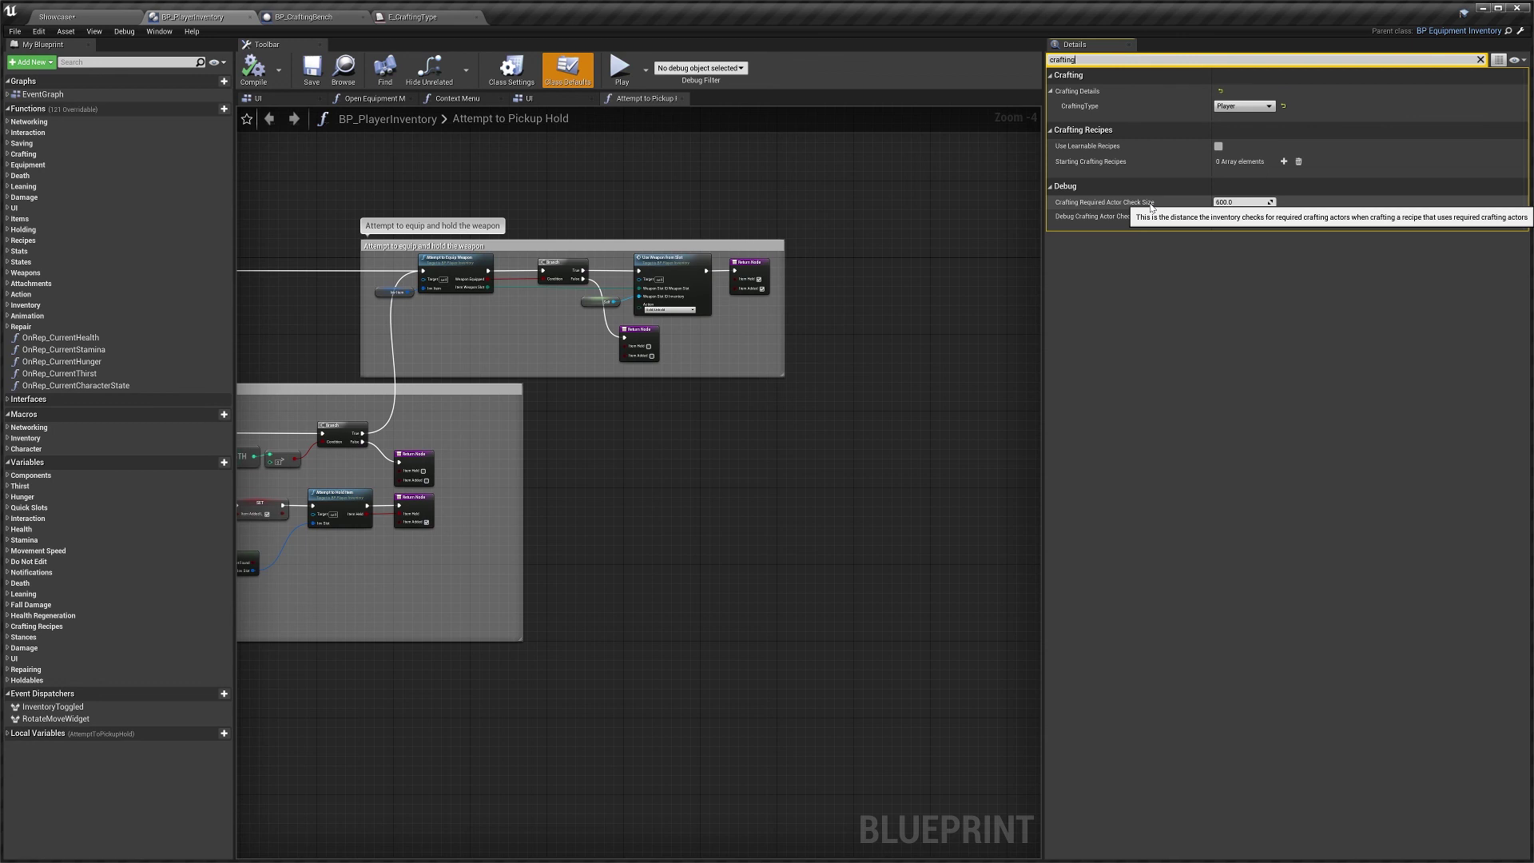
click(1230, 202)
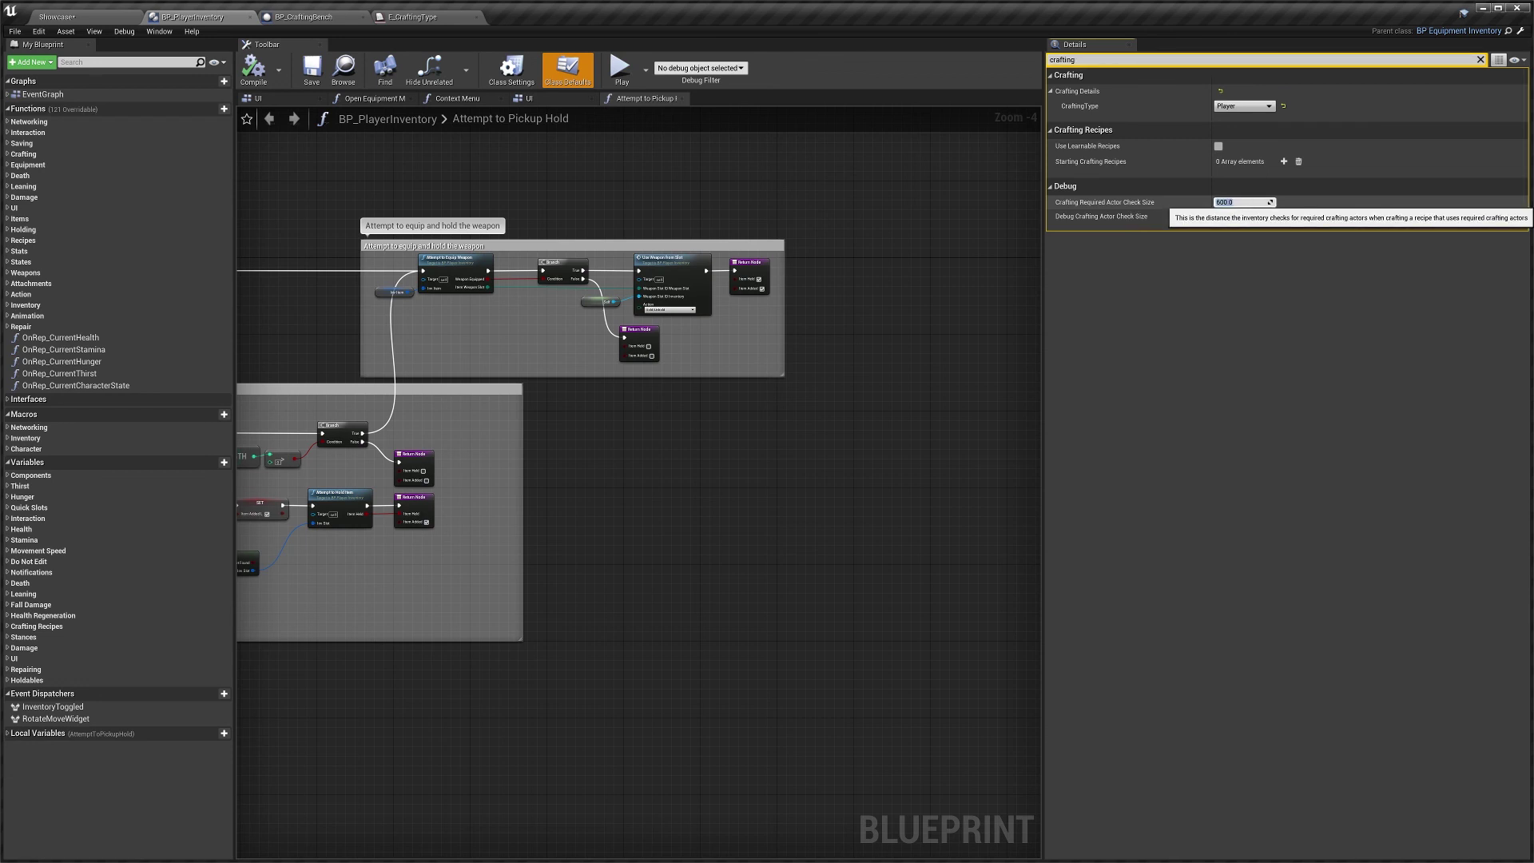
Filter BP_CraftingBench's crafting component details by "crafti", check the Crafting Required Actor Check Size, and clear the filter
click(288, 18)
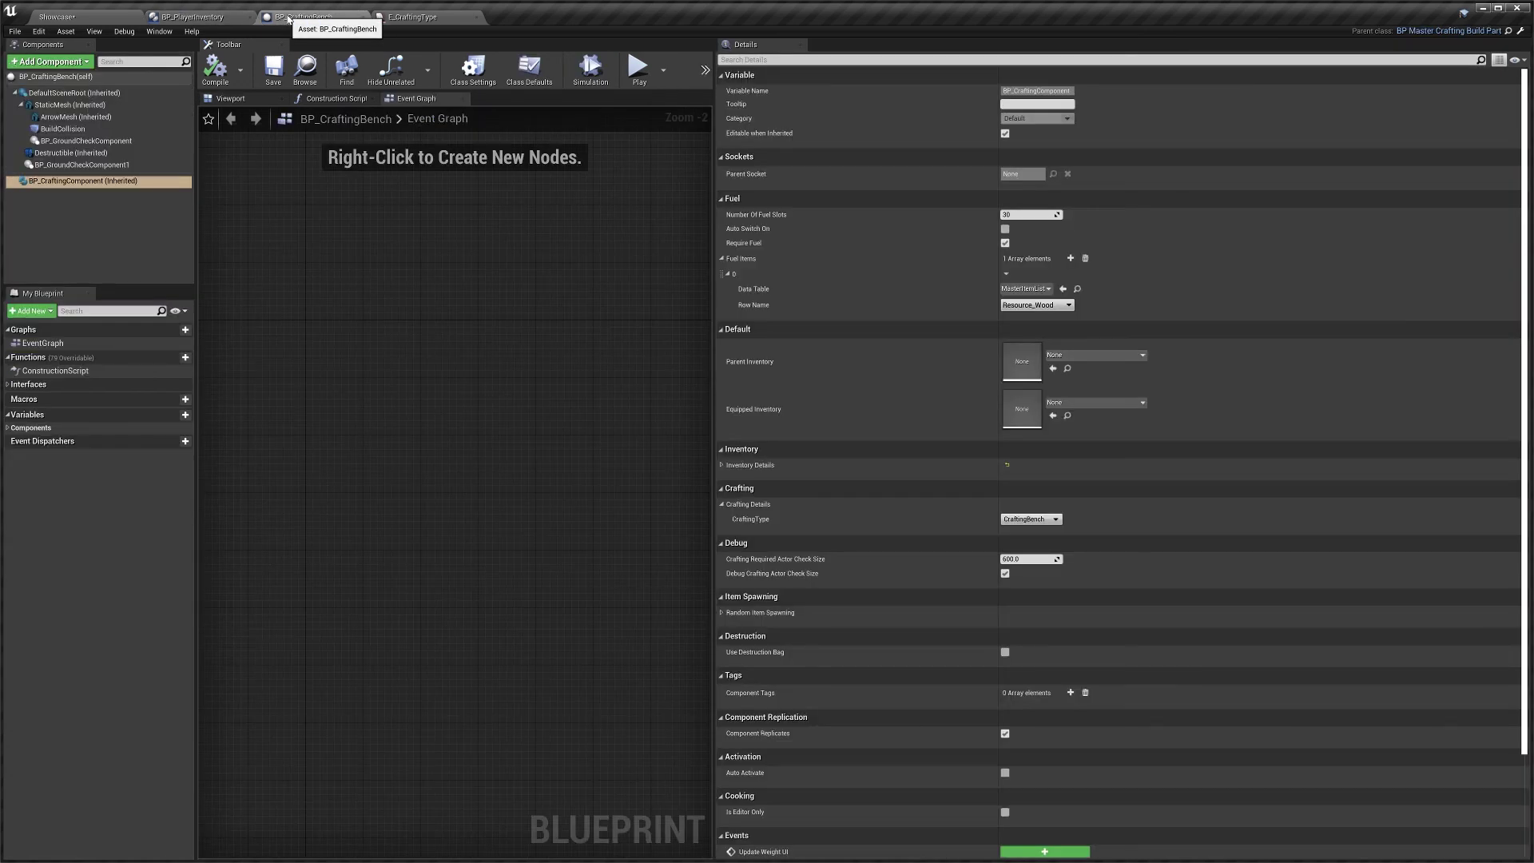
click(727, 60)
text(crafti)
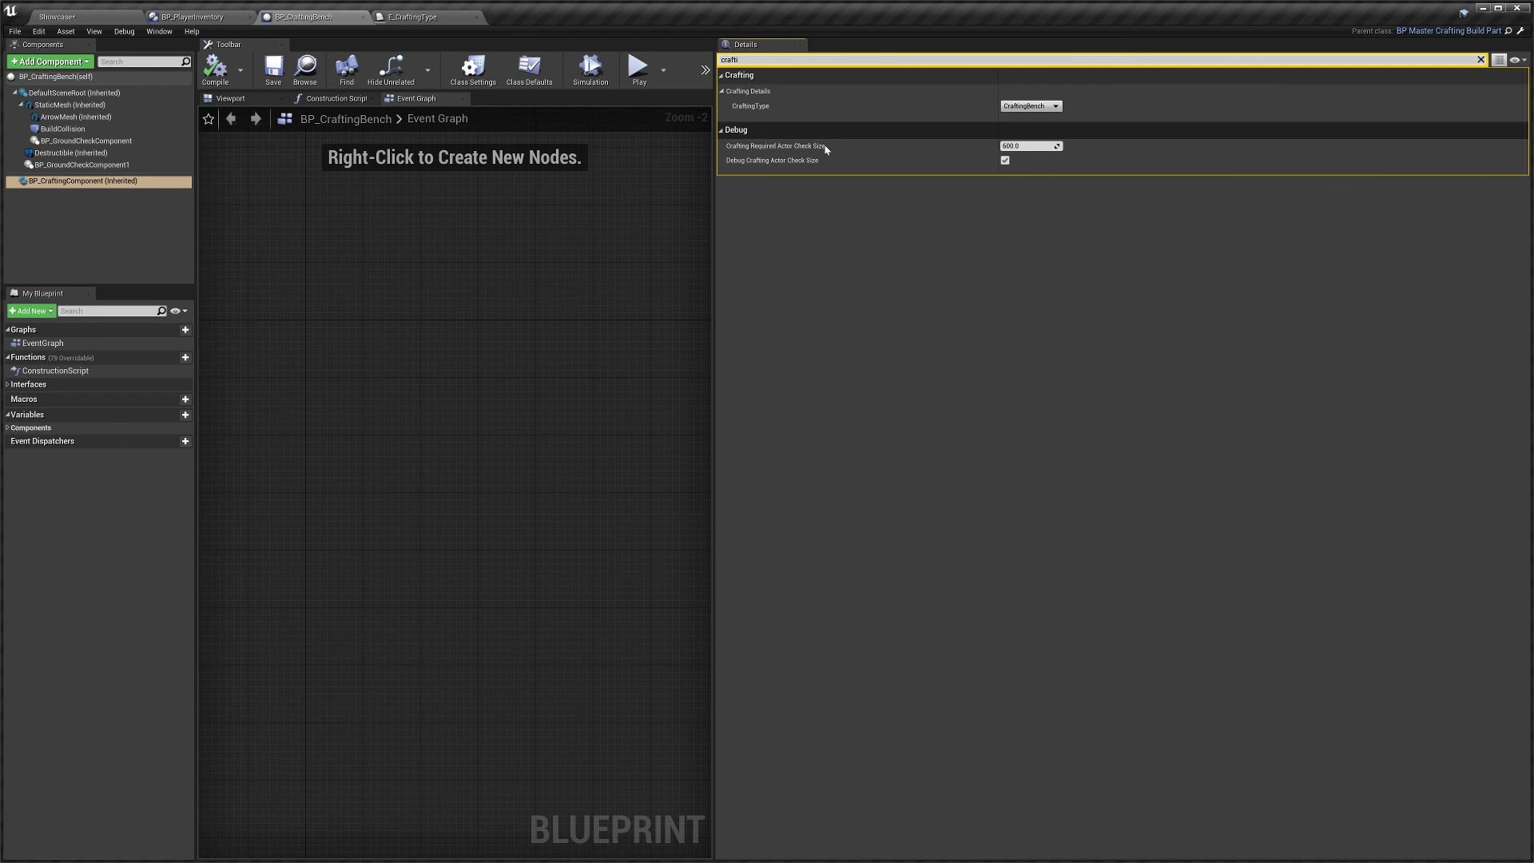
click(1039, 149)
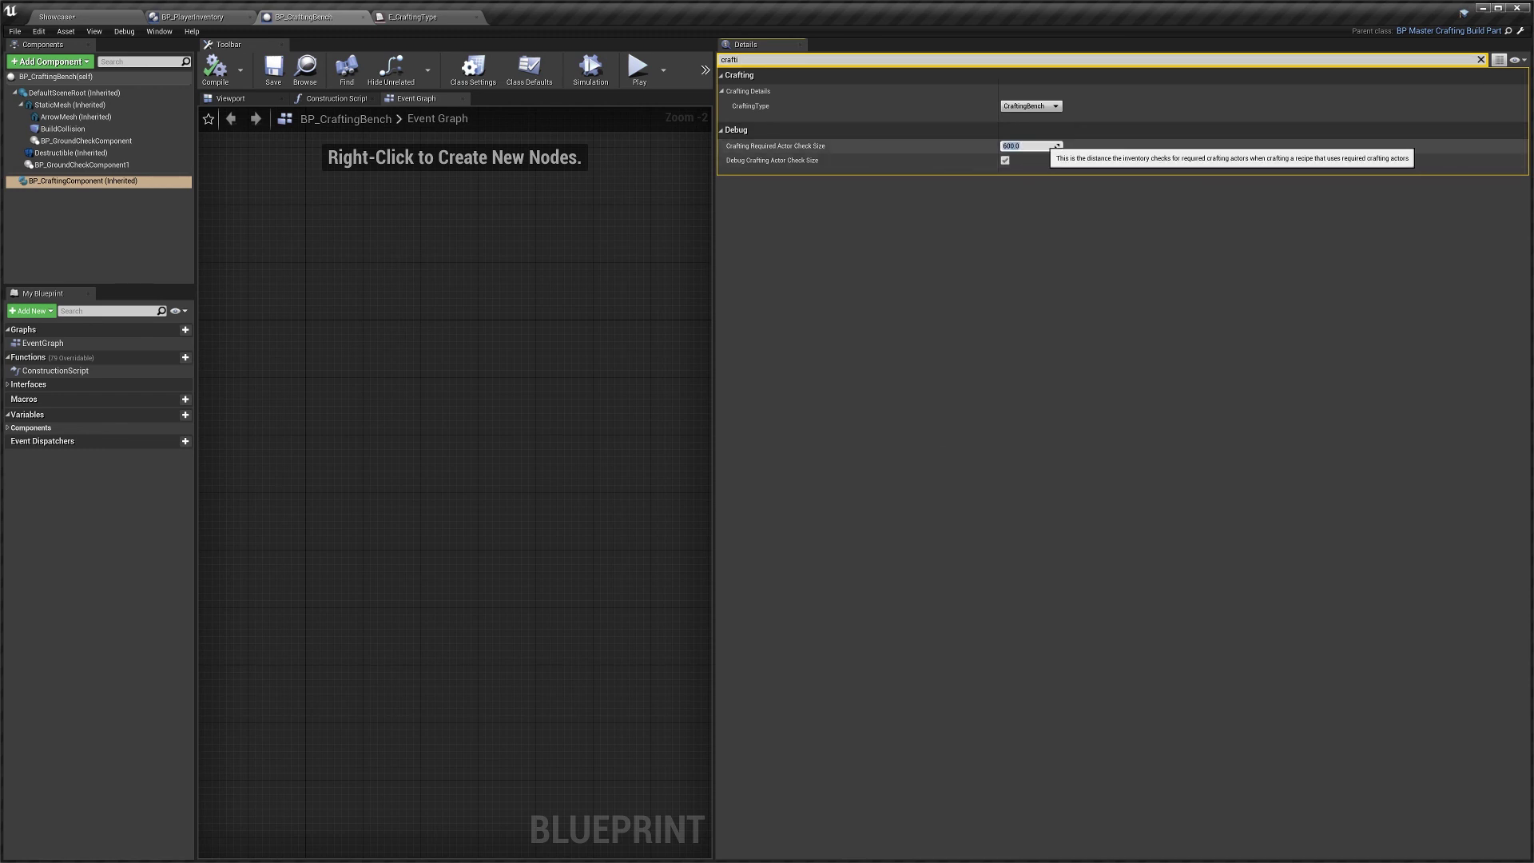
key(Return)
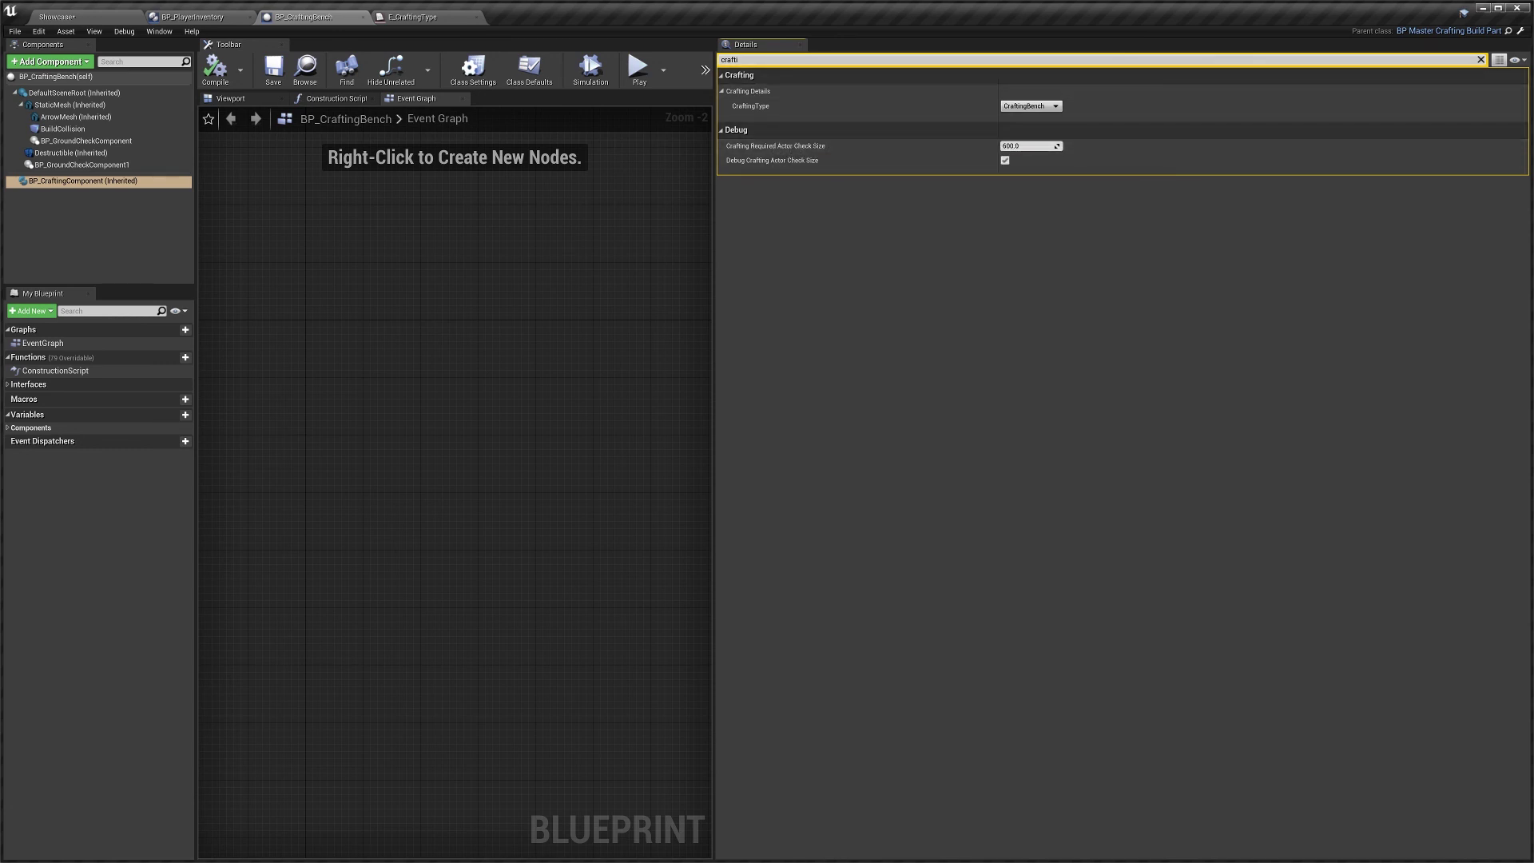
key(Escape)
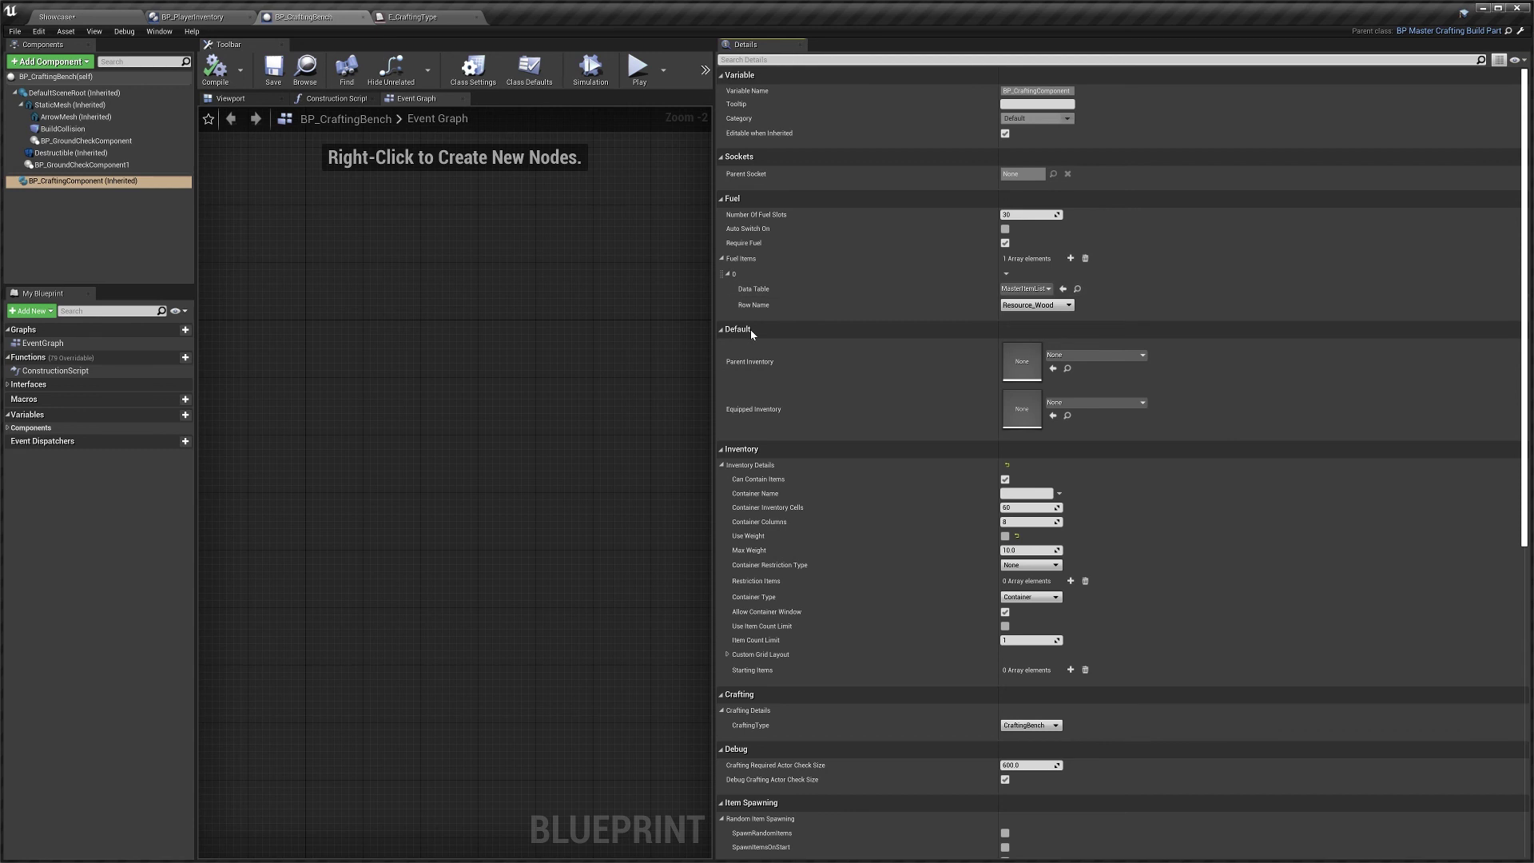